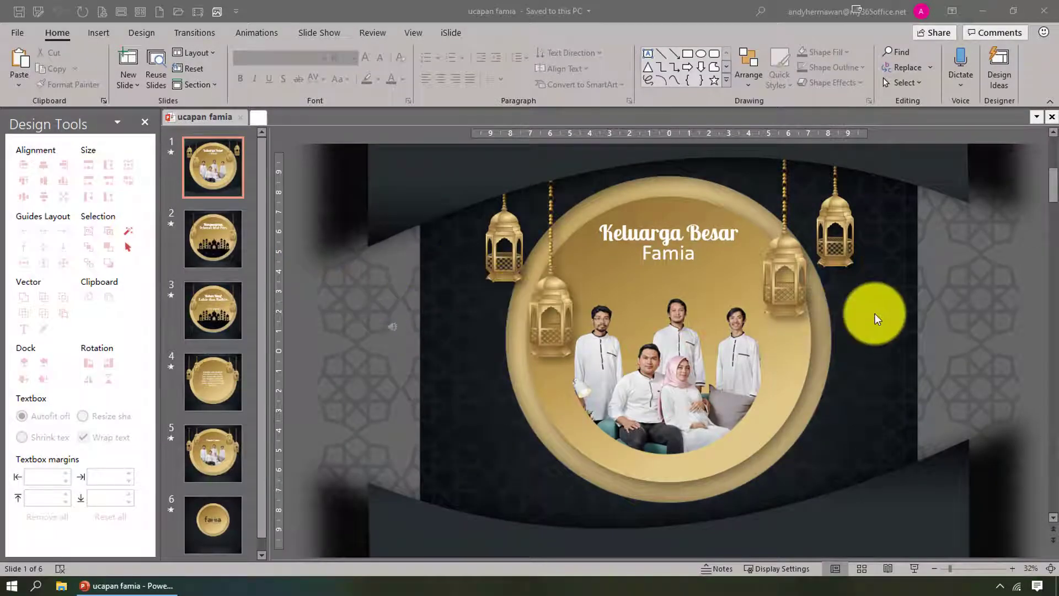
Look through slides 1 to 6 of the greeting presentation.
left_click(213, 173)
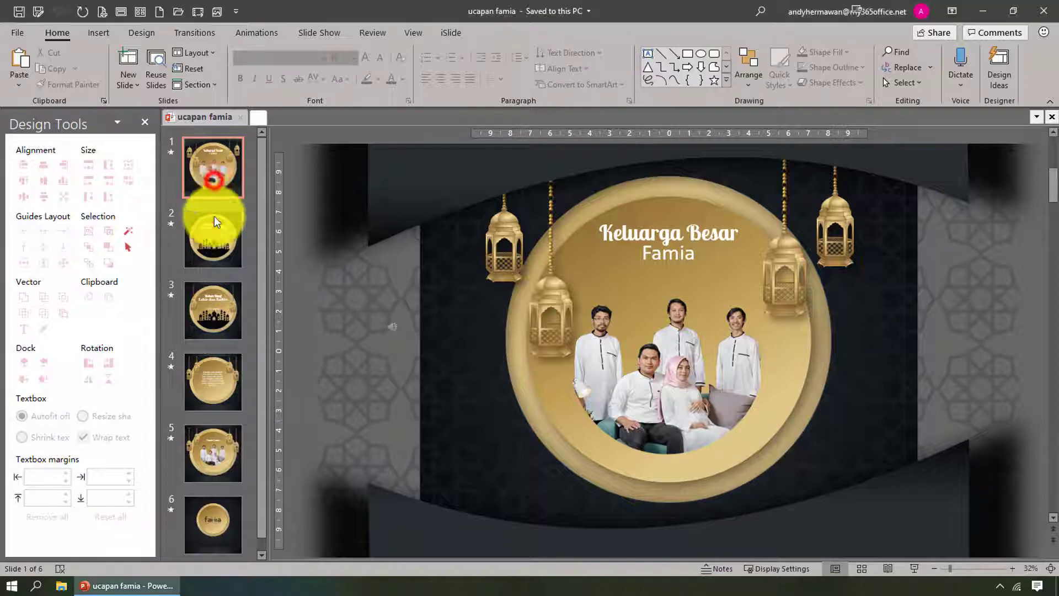
left_click(217, 229)
left_click(213, 160)
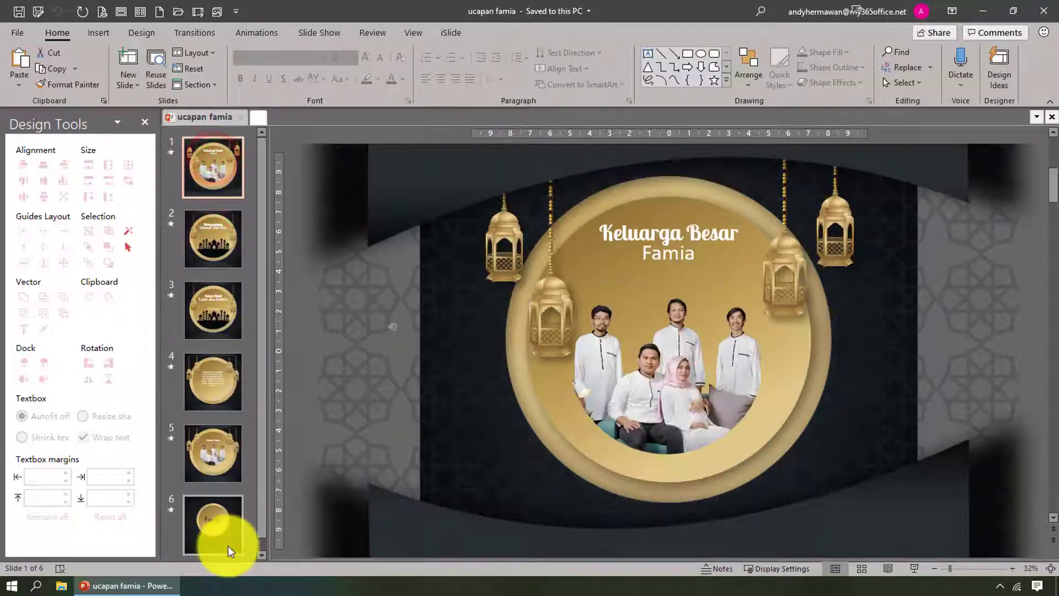
left_click(227, 545)
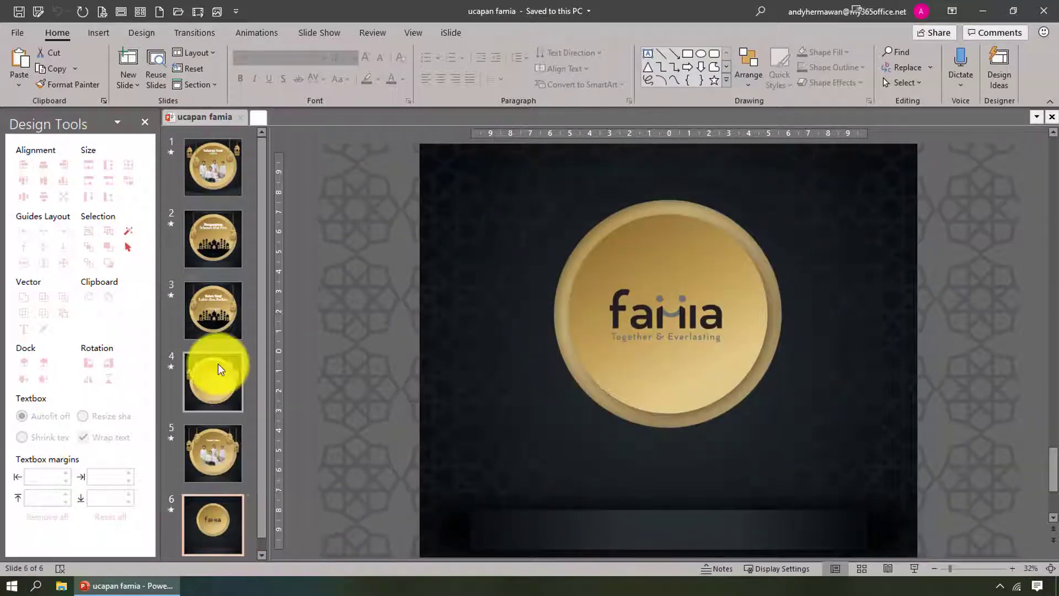
left_click(196, 165)
left_click(212, 237)
left_click(219, 319)
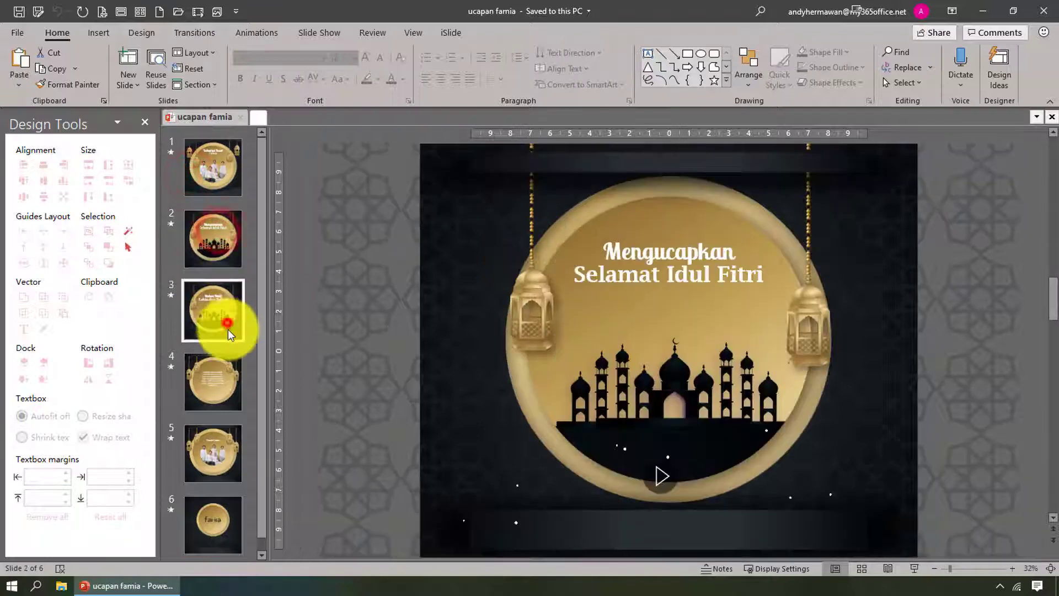
left_click(224, 370)
left_click(218, 452)
left_click(213, 524)
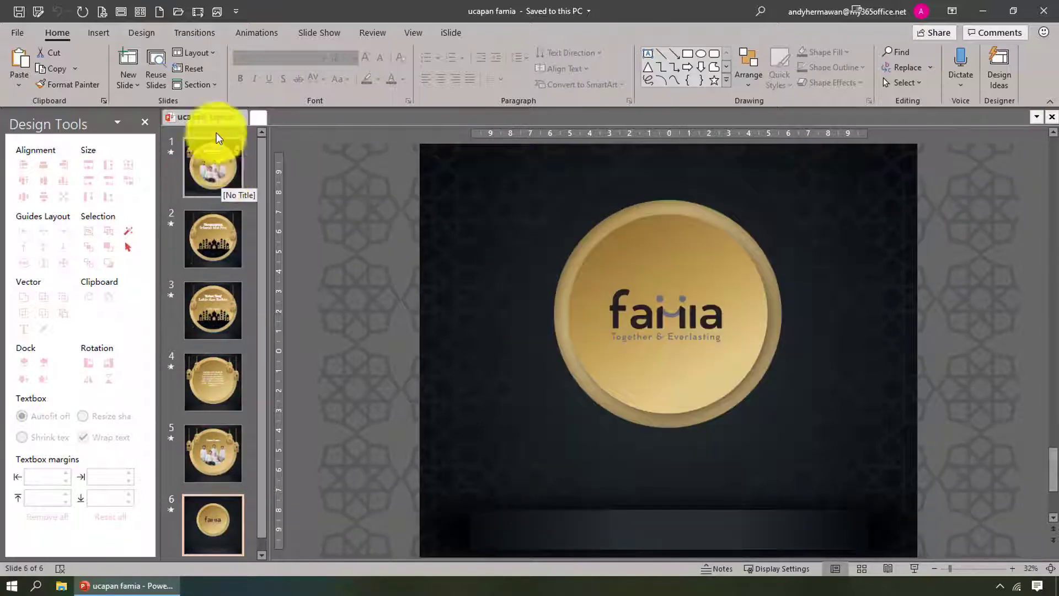
Set all six slides to advance automatically after 00:00.00, with advancing on mouse click turned off.
left_click(195, 32)
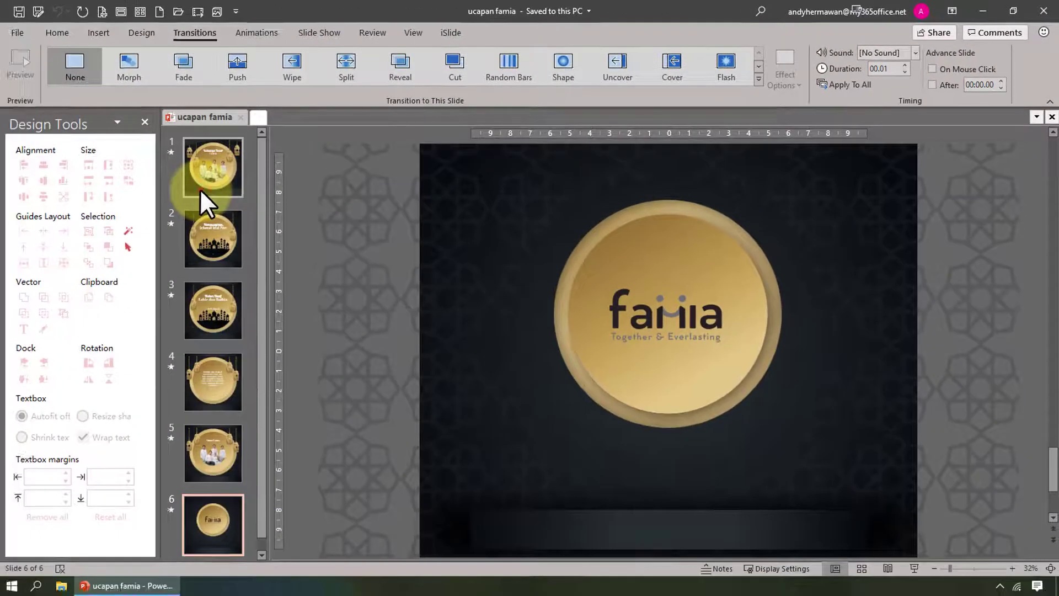
left_click(199, 189)
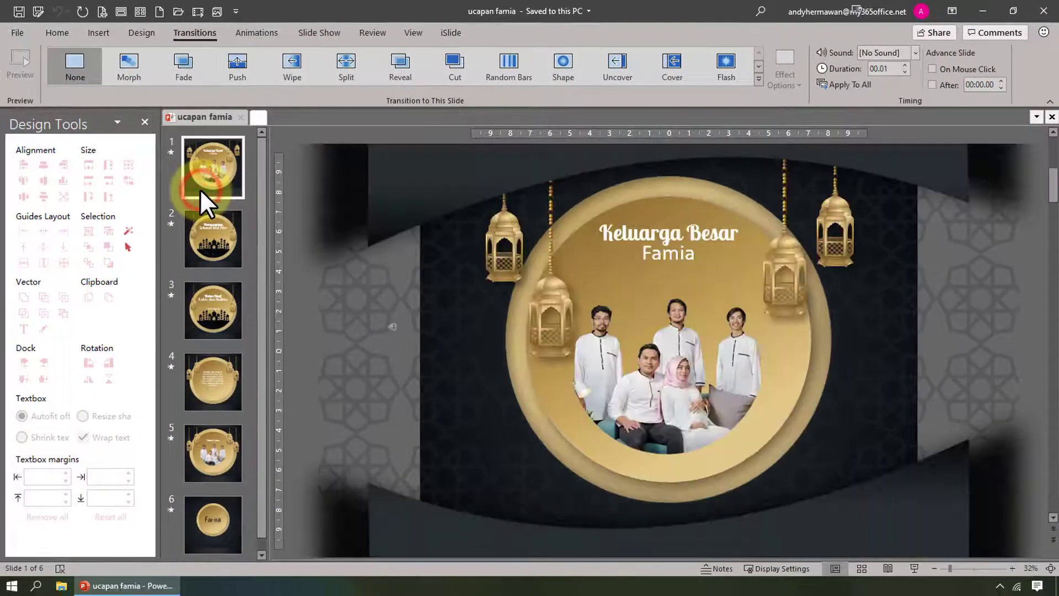
key("ctrl+a")
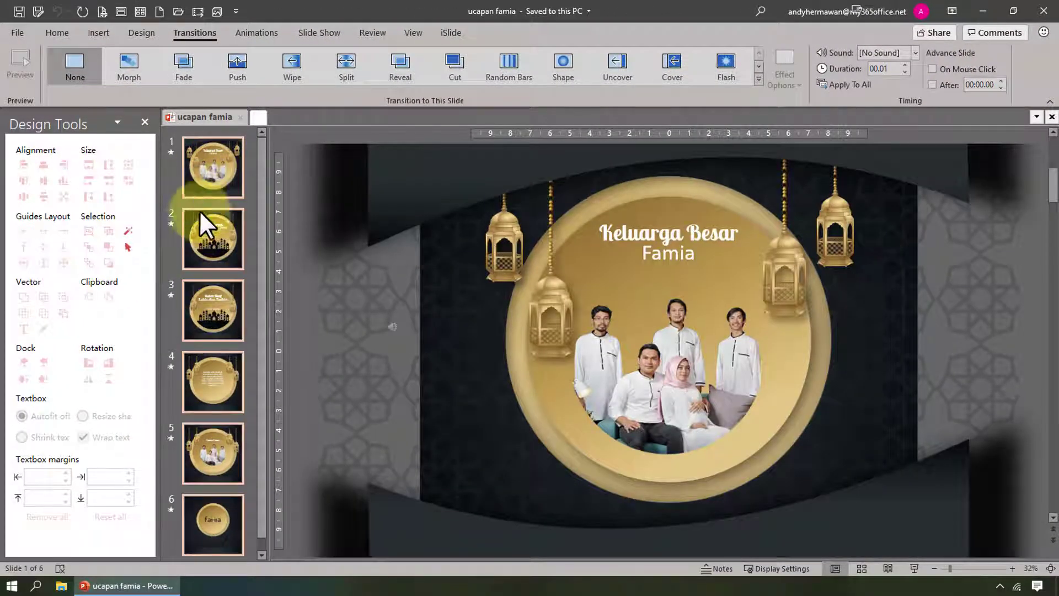
left_click(217, 166)
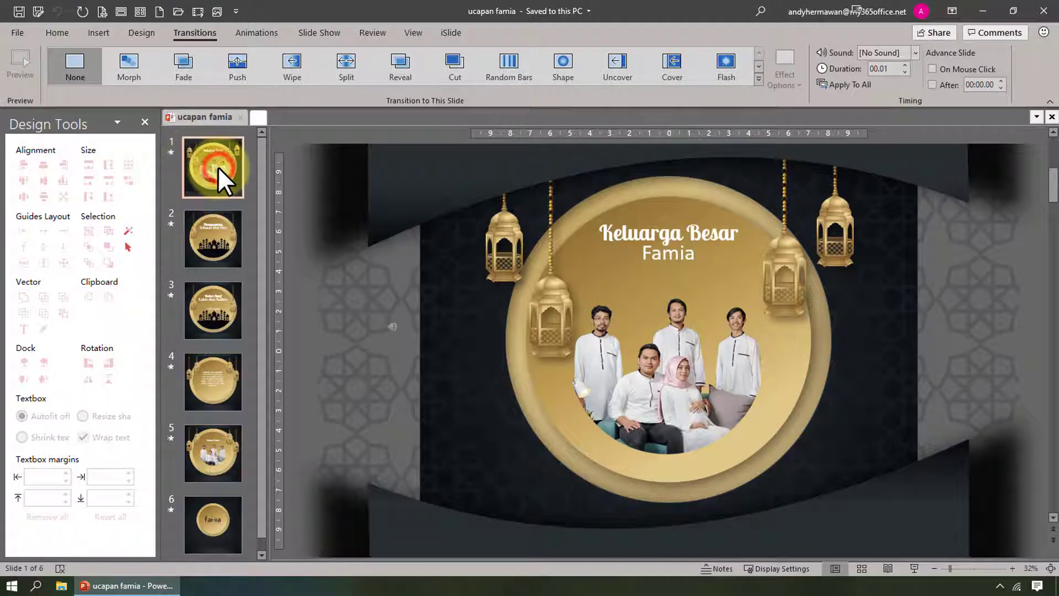
scroll(229, 436, "down", 1)
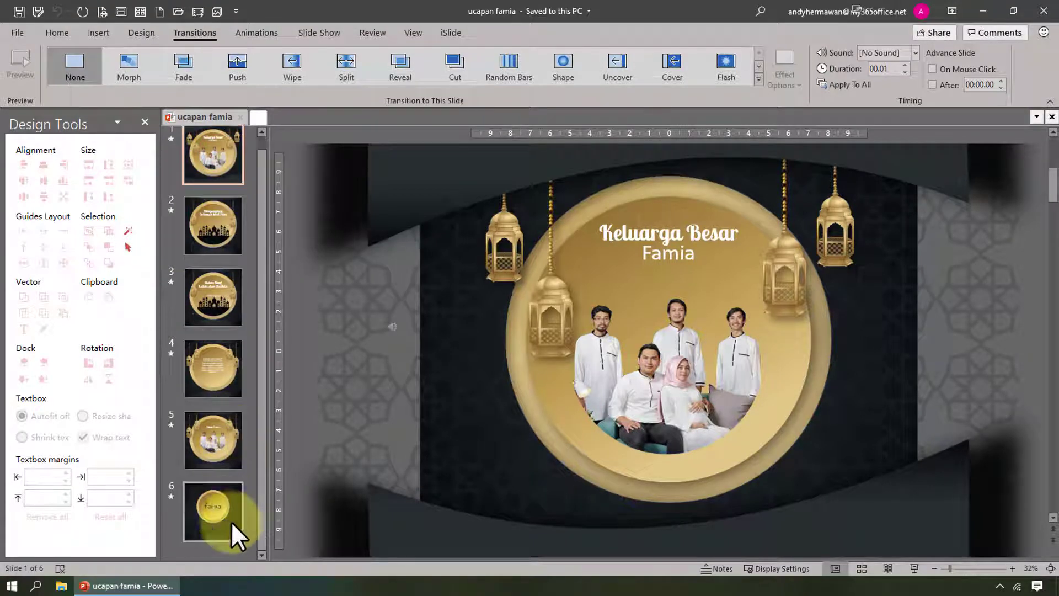
left_click(229, 520, "shift")
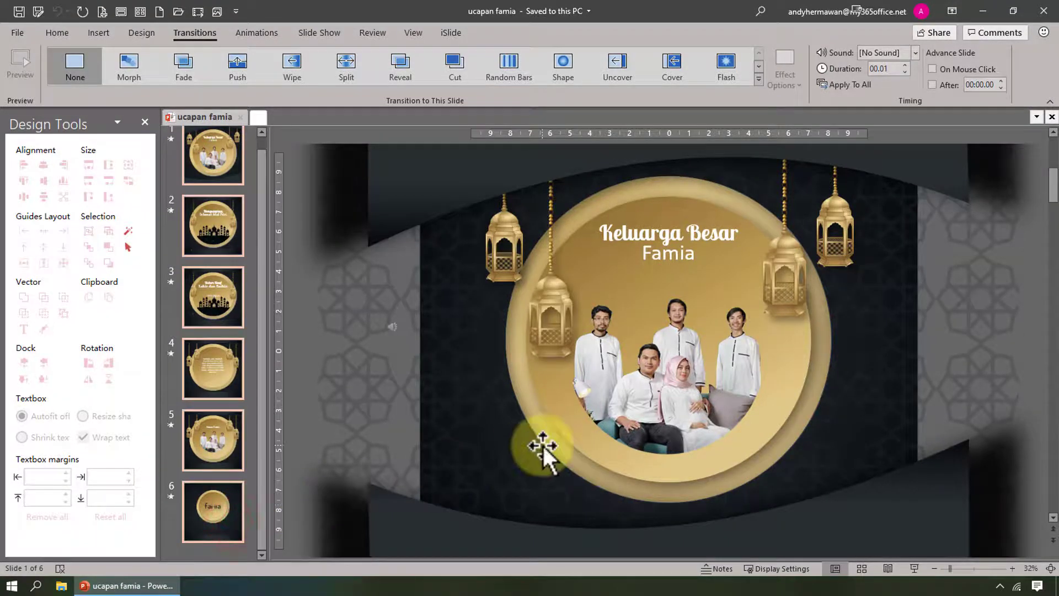
left_click(949, 68)
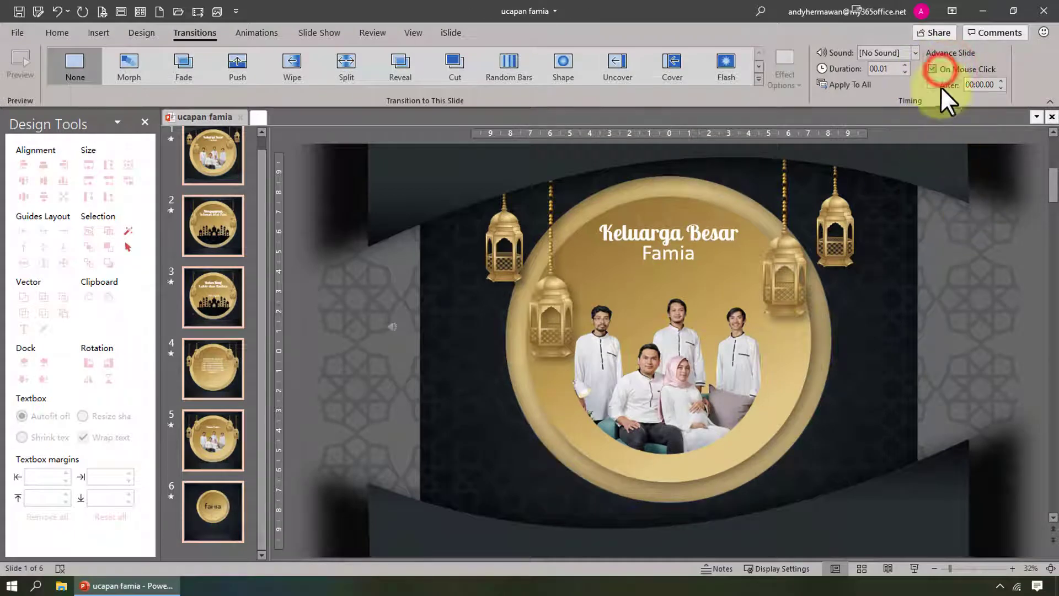
left_click(931, 86)
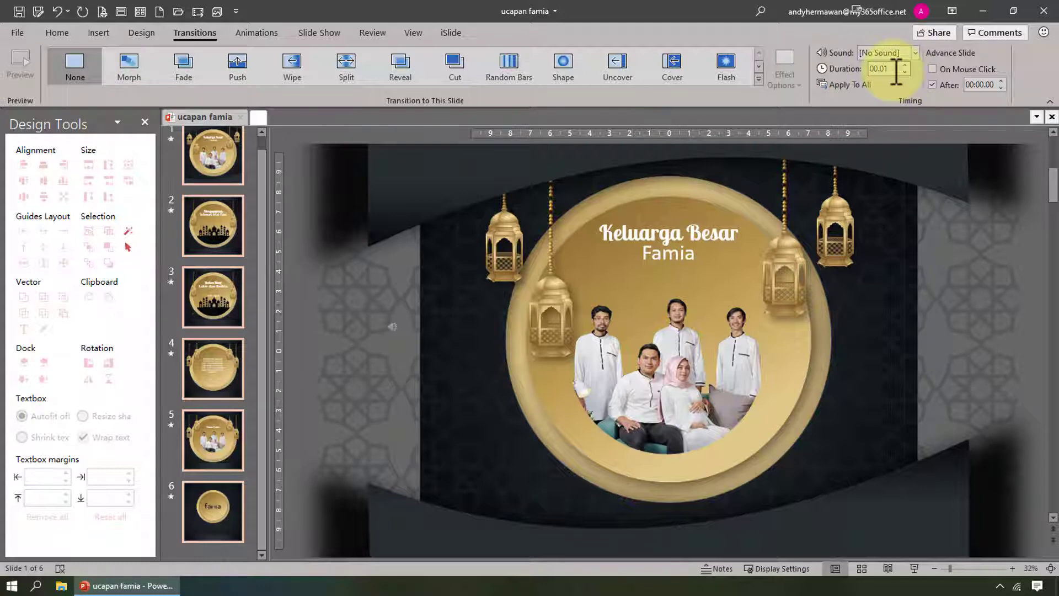
Play the slide show from slide 1 to check the automatic advance, and exit it during slide 2.
left_click(226, 165)
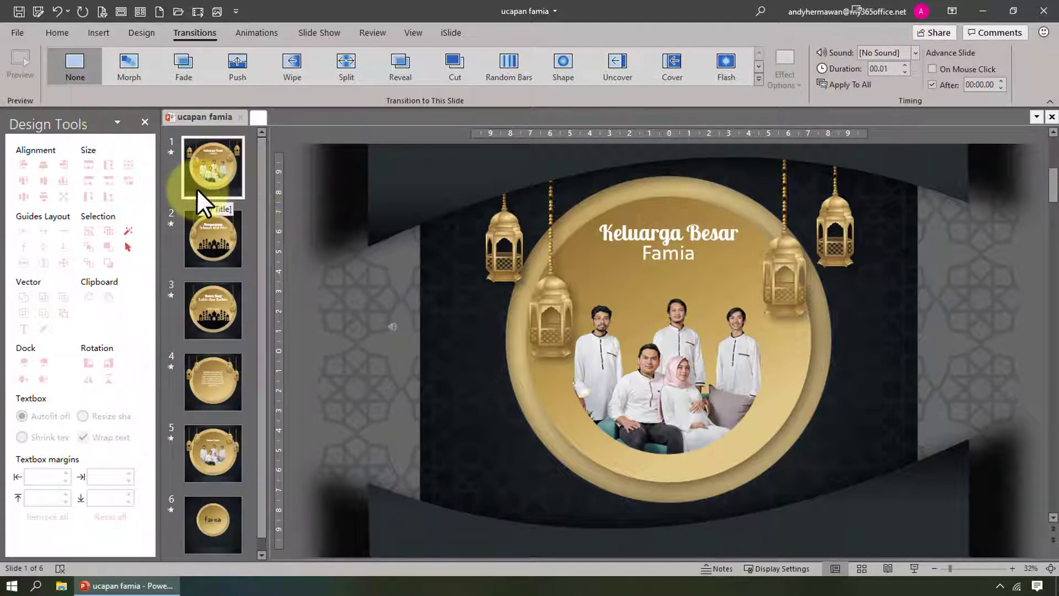
key("F5")
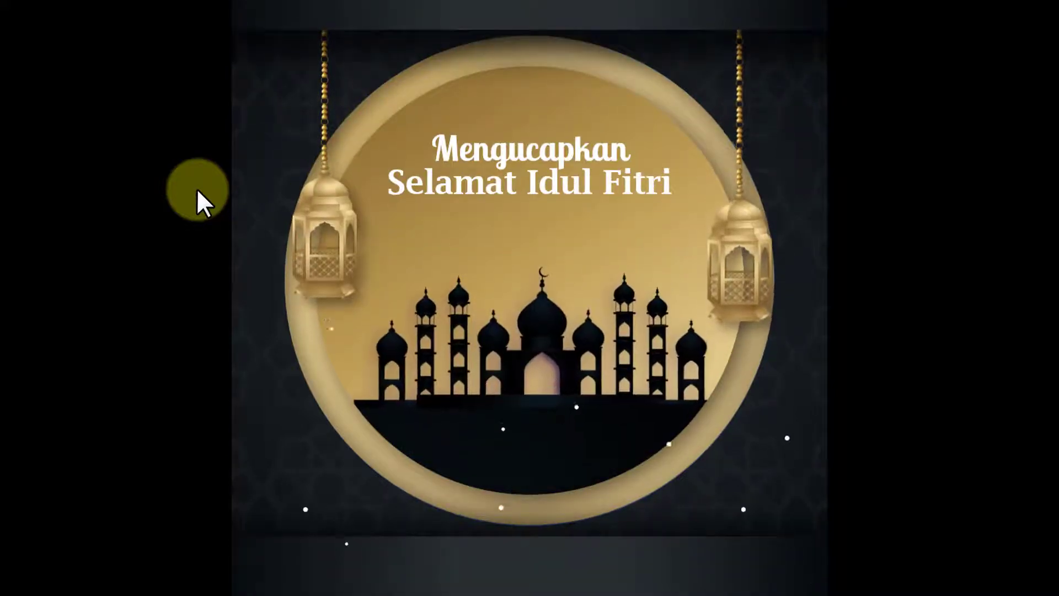
key("Escape")
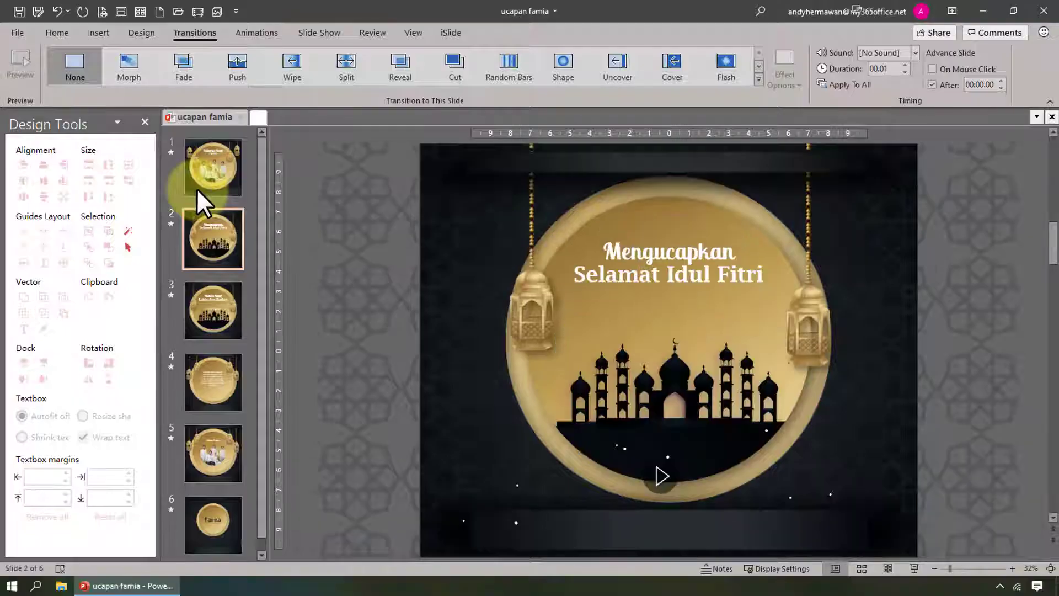
Display the Animation Pane for slide 1.
left_click(222, 185)
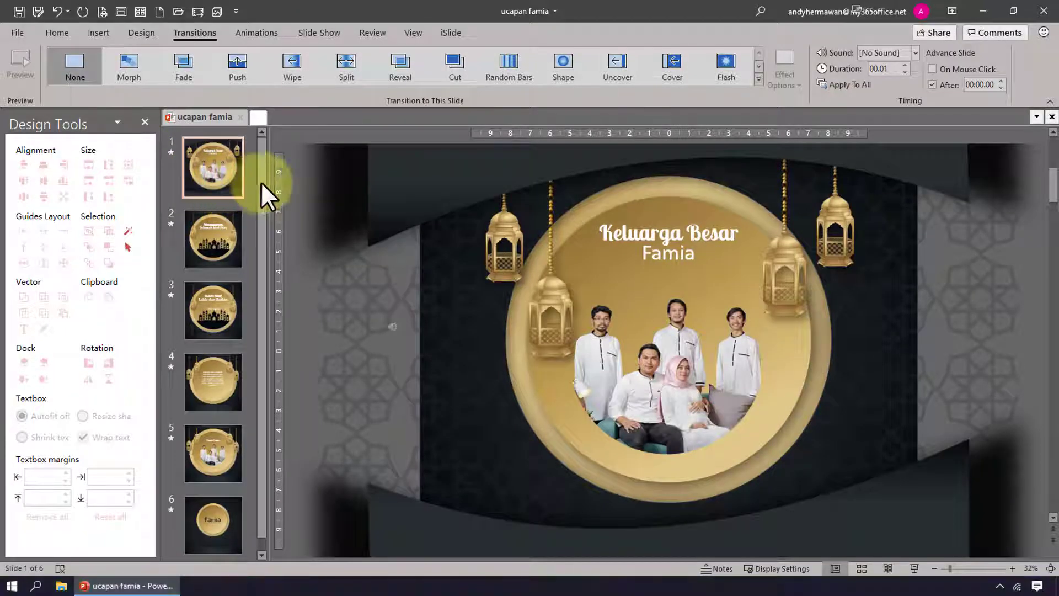
left_click(258, 33)
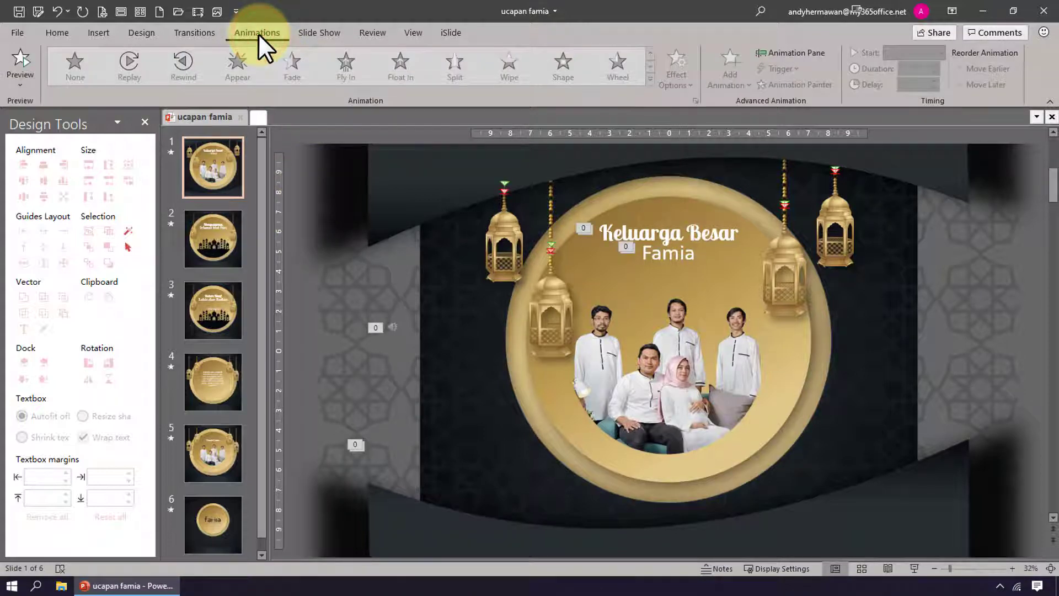
left_click(816, 49)
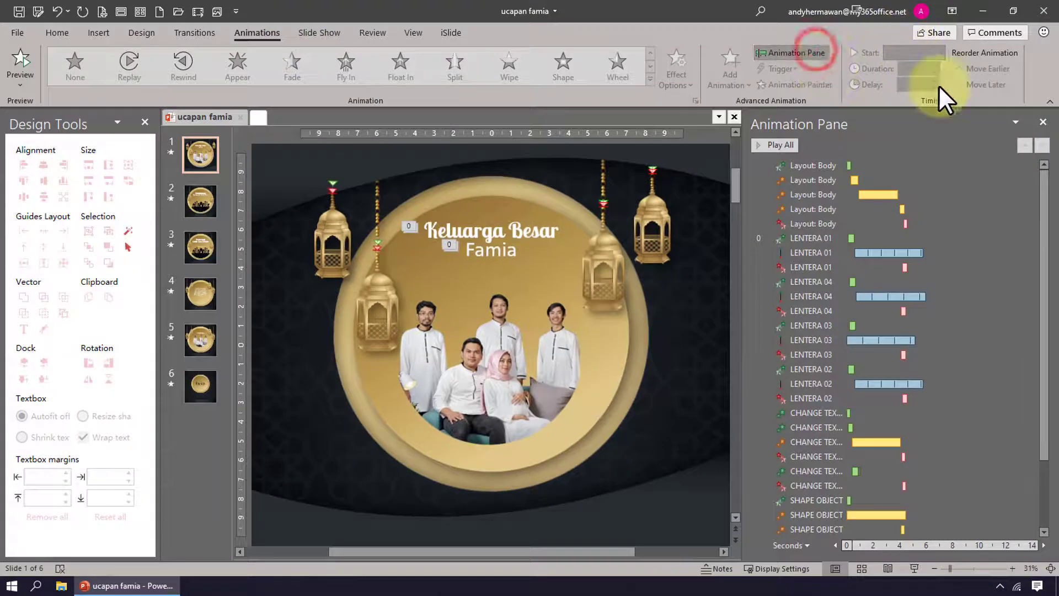
Copy the text formatting of "Keluarga Besar" onto the "Famia" text below it with Format Painter.
left_click(503, 248)
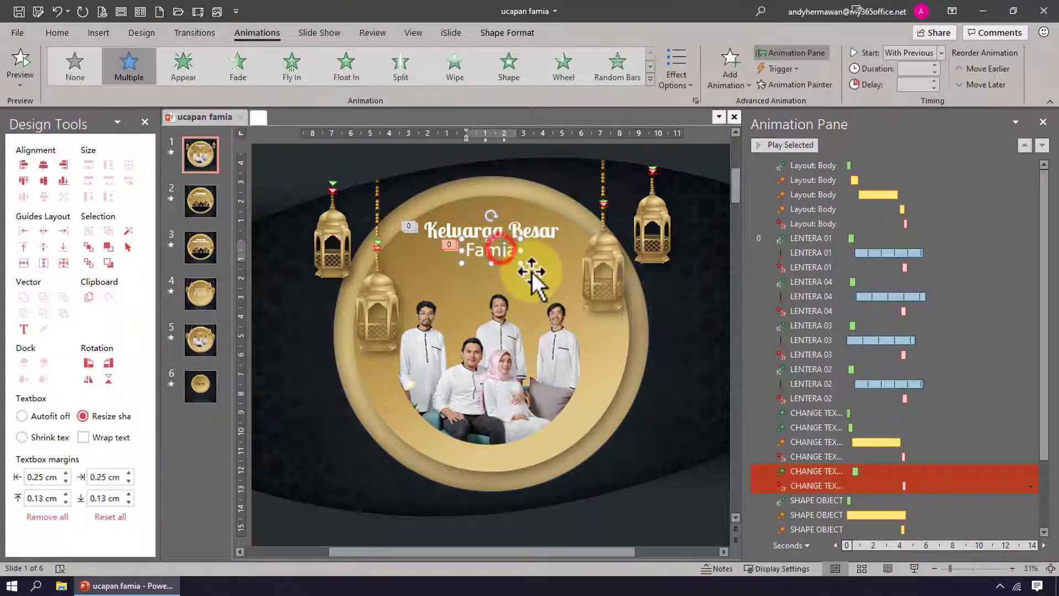
left_click(52, 32)
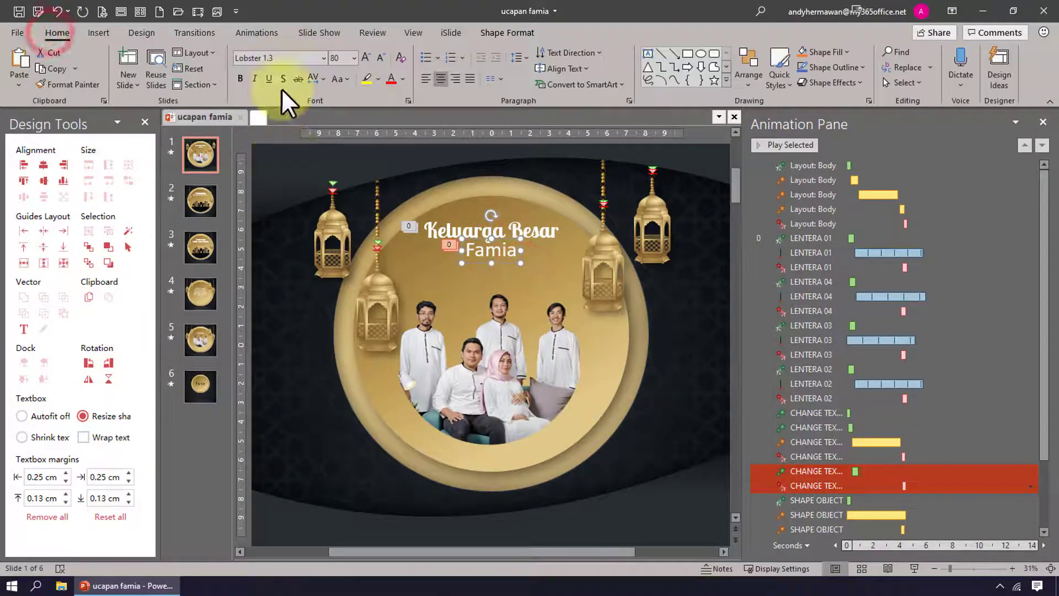
left_click(554, 238)
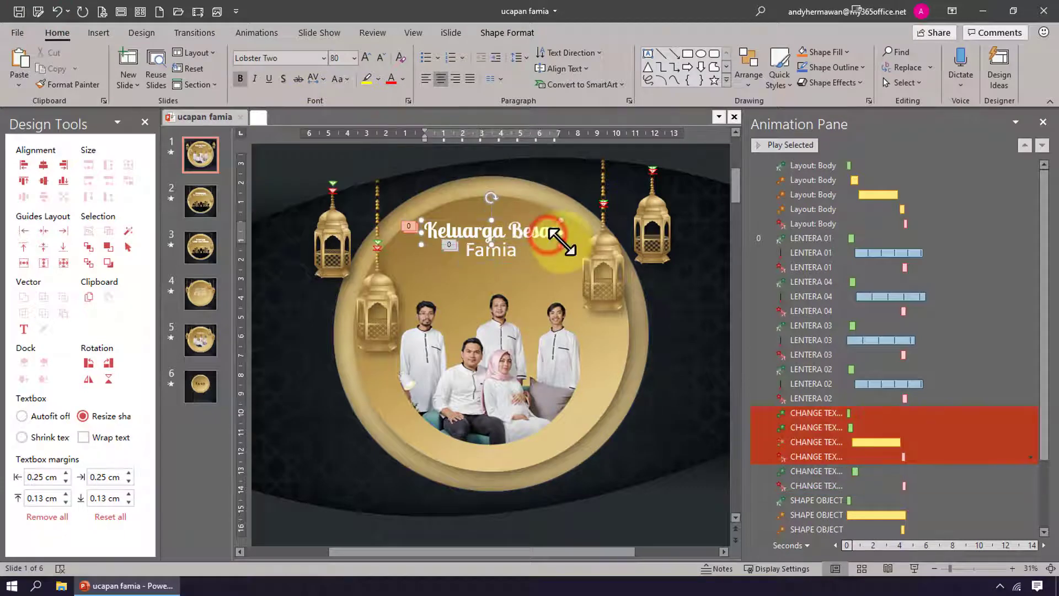
left_click(76, 85)
left_click(492, 252)
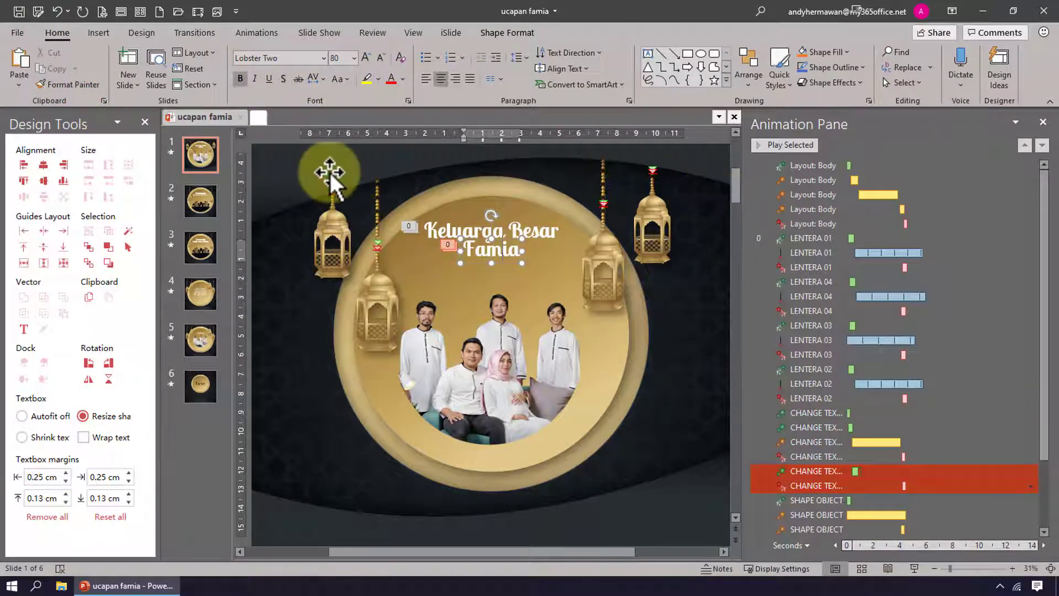
Display the Selection pane and hide the "Di Hari Raya - ADAM" object on slide 1.
left_click(912, 80)
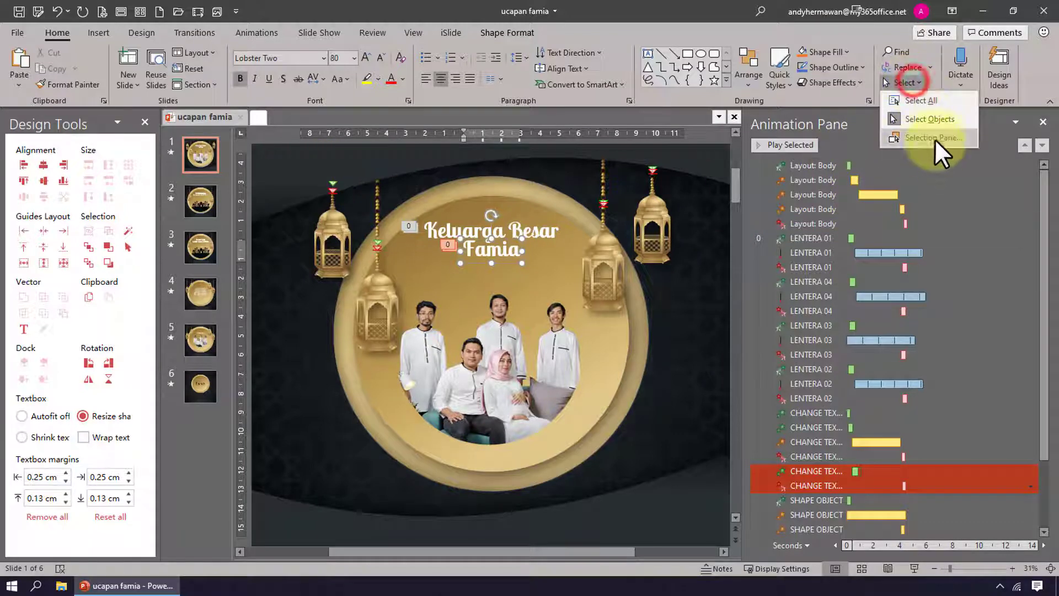
left_click(935, 141)
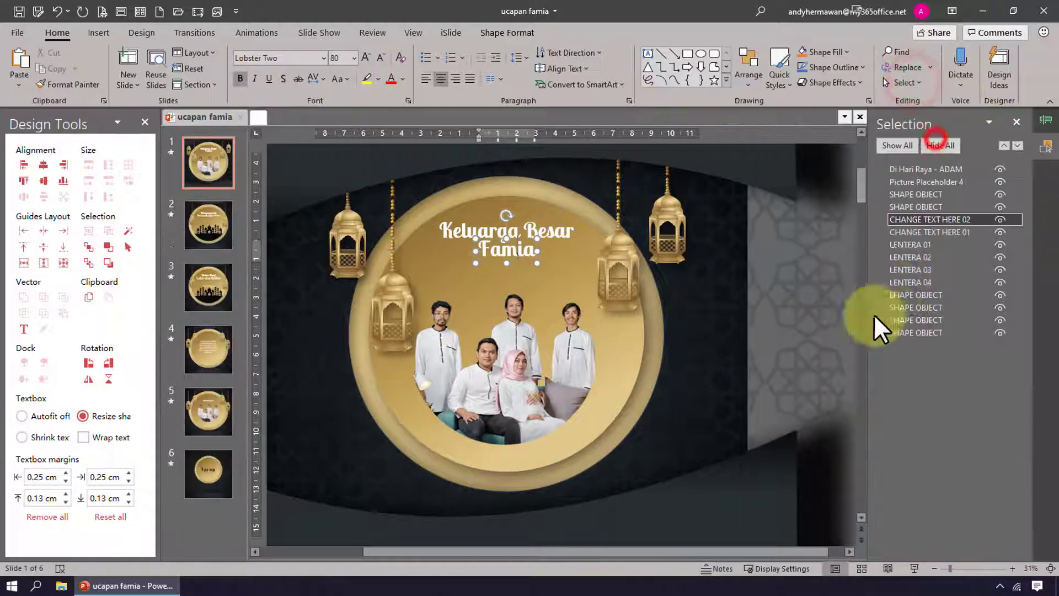
left_click(999, 169)
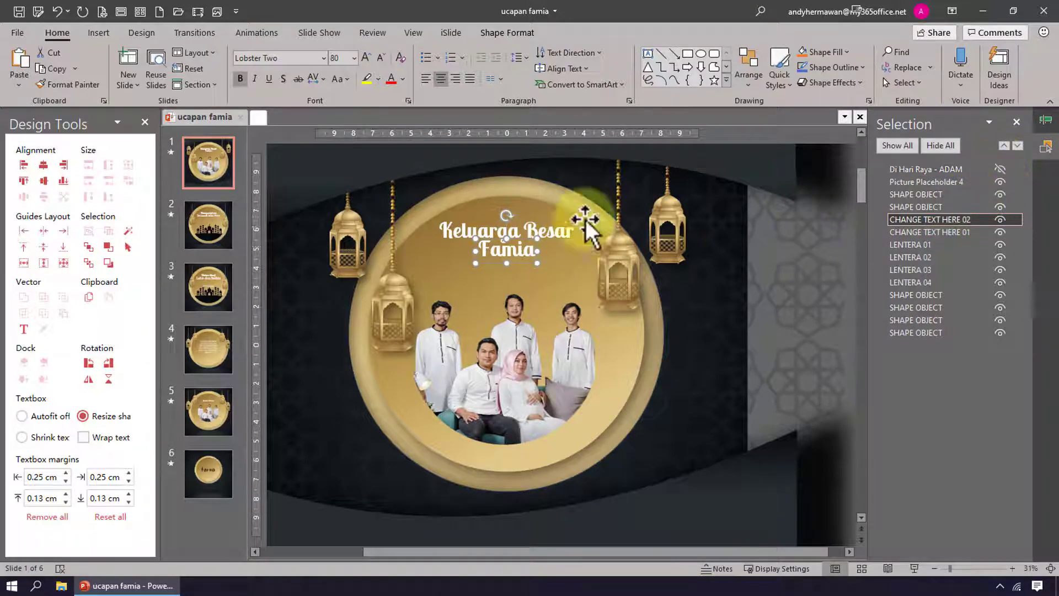
Return to slide 1's animation list, deselect all objects and preview every animation.
left_click(1046, 120)
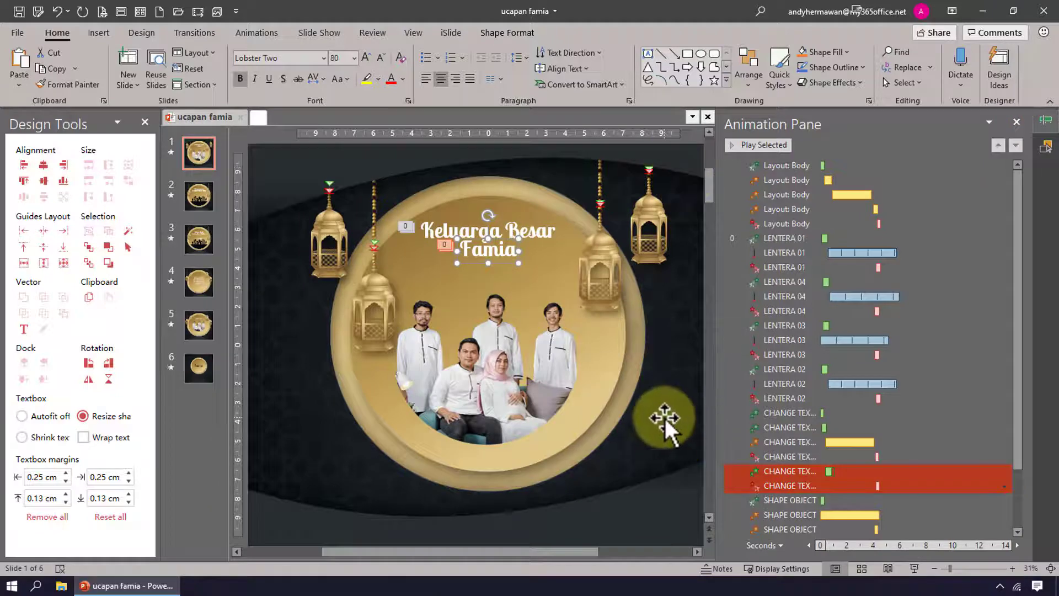
scroll(664, 416, "down", 1)
left_click(688, 324)
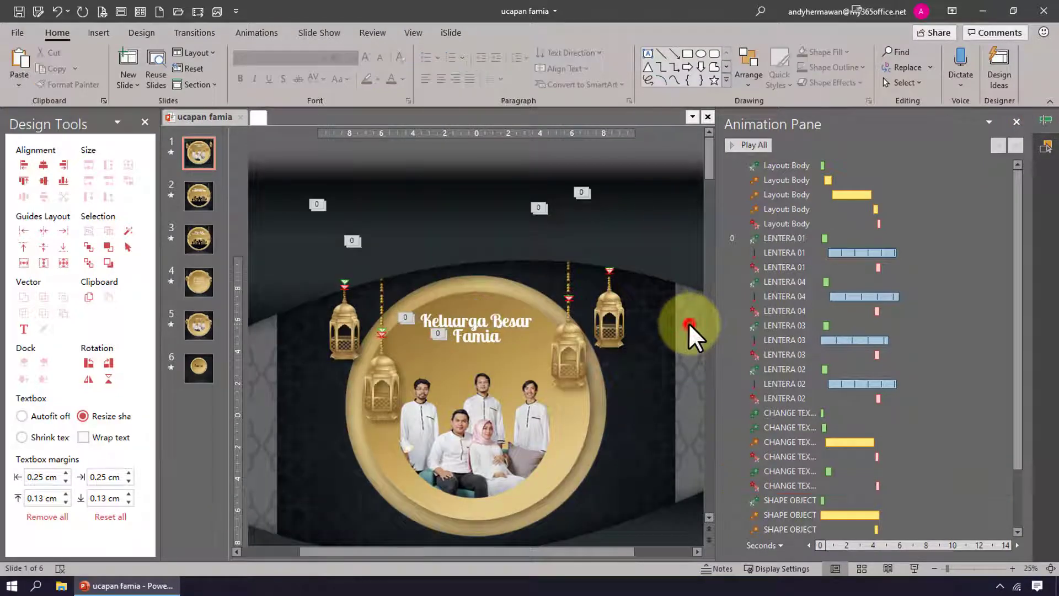
left_click(741, 148)
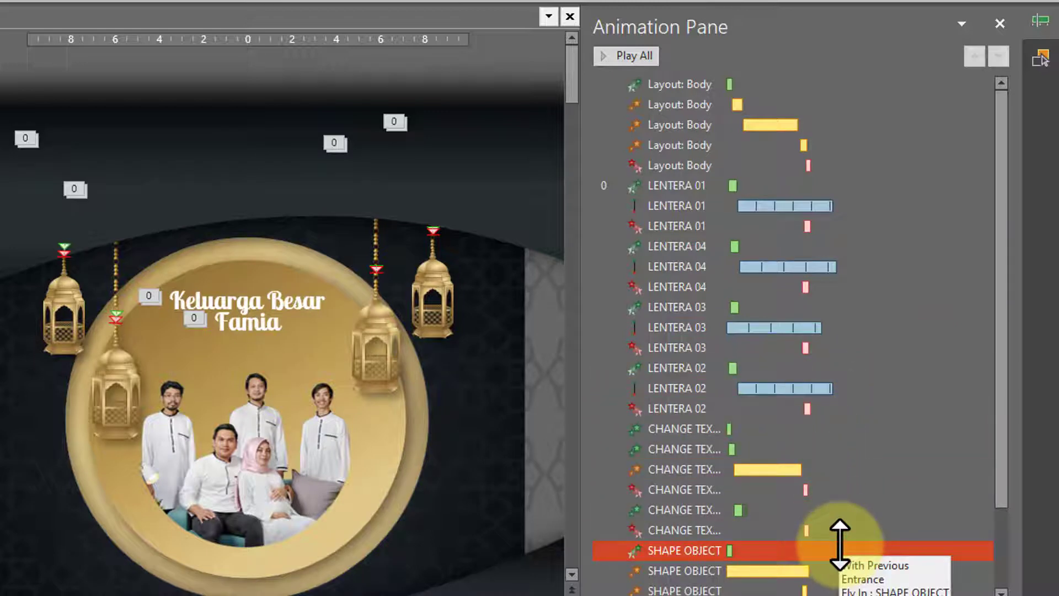
Examine the motion path animations of LENTERA 01, LENTERA 04, LENTERA 03 and LENTERA 02 one by one.
left_click(860, 207)
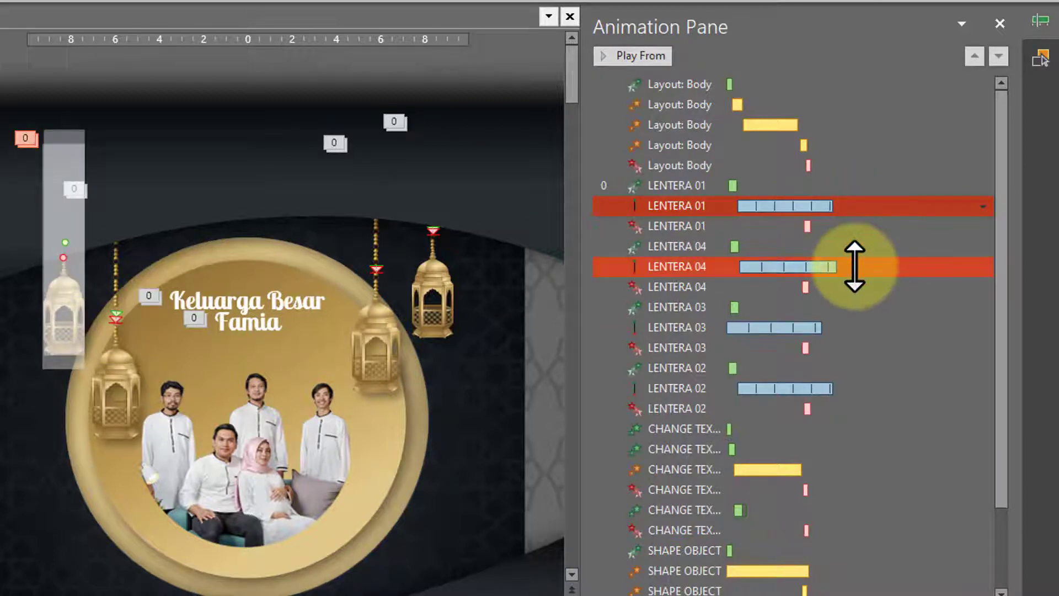
left_click(855, 267)
left_click(848, 330)
left_click(857, 386)
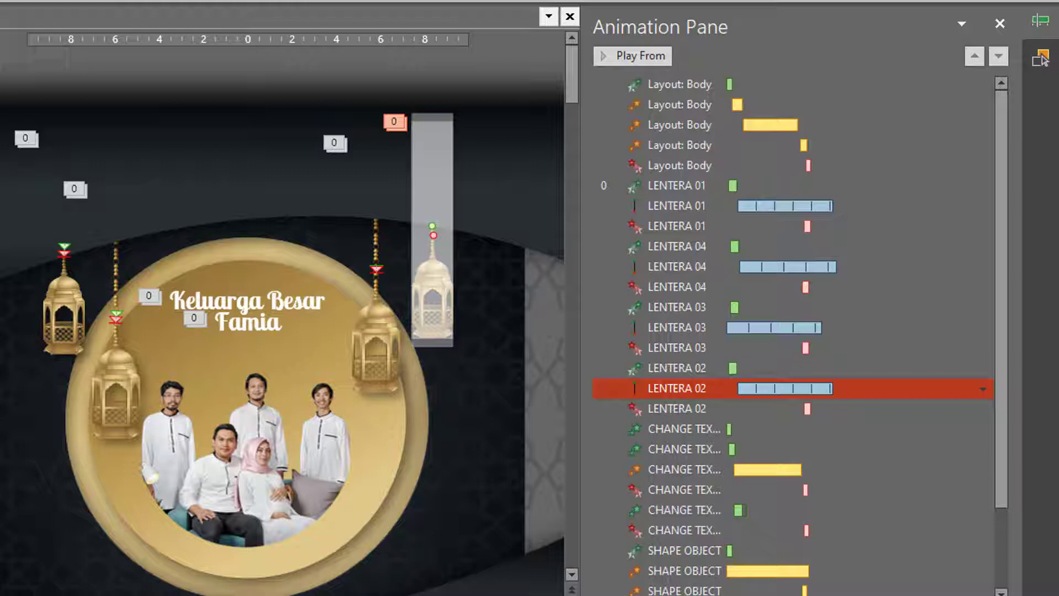
Inspect the repeat options in the timing settings of LENTERA 02's motion path, and close them without changes.
left_click(983, 389)
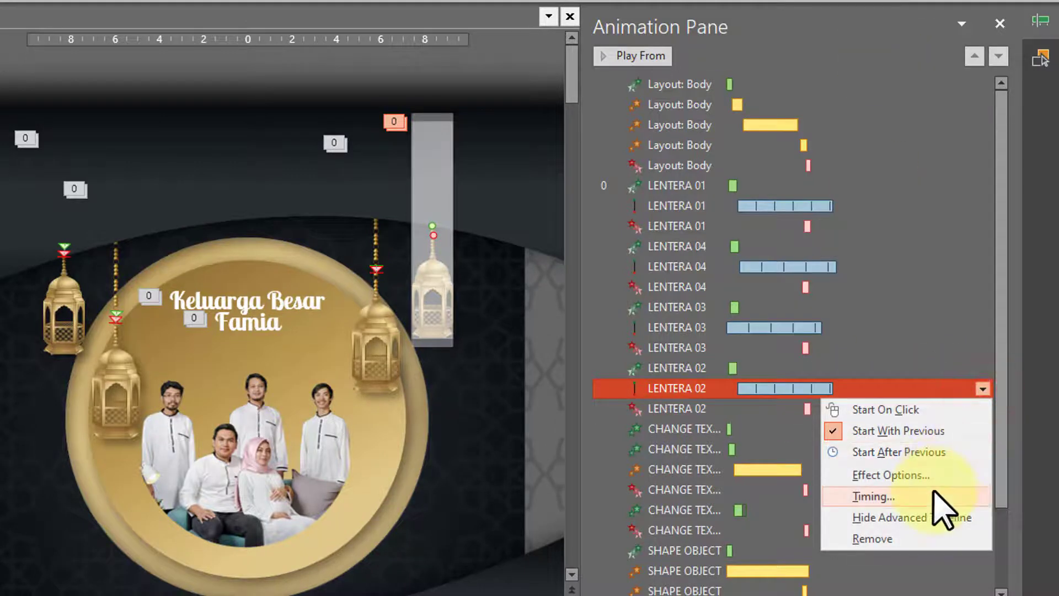
left_click(934, 495)
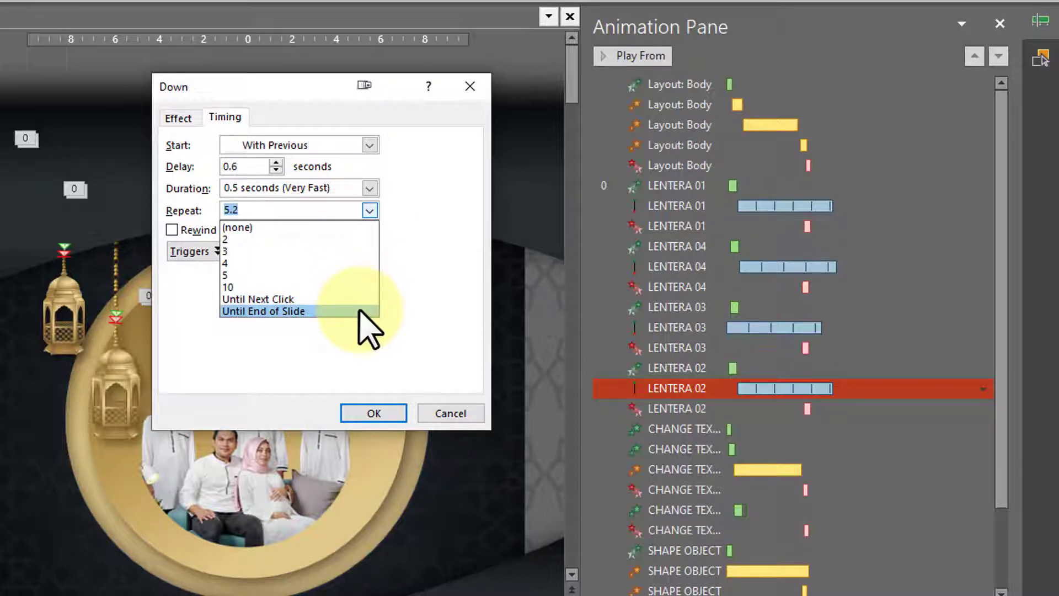
left_click(464, 411)
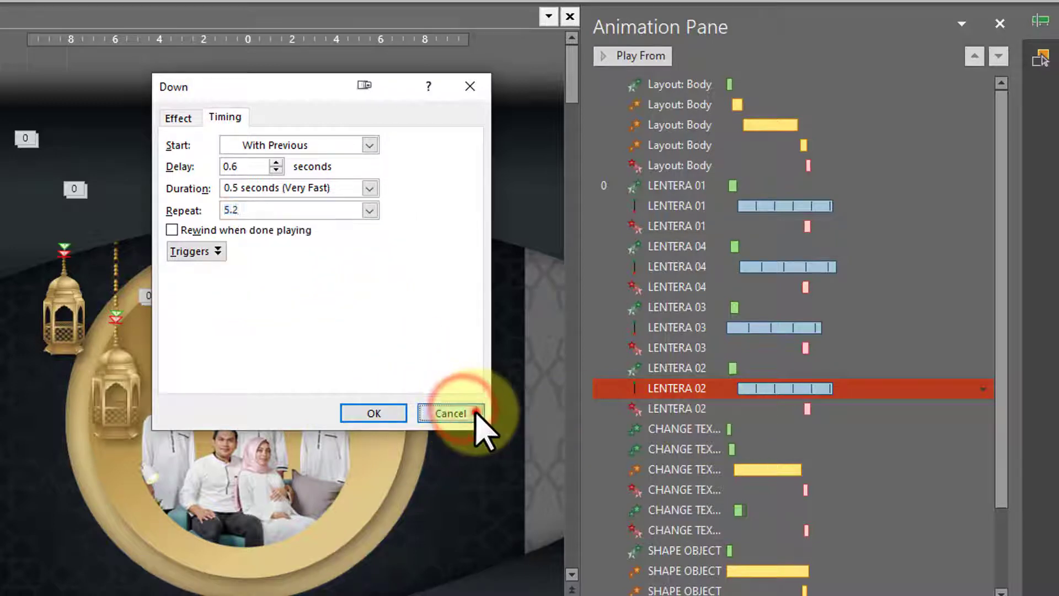
left_click(476, 412)
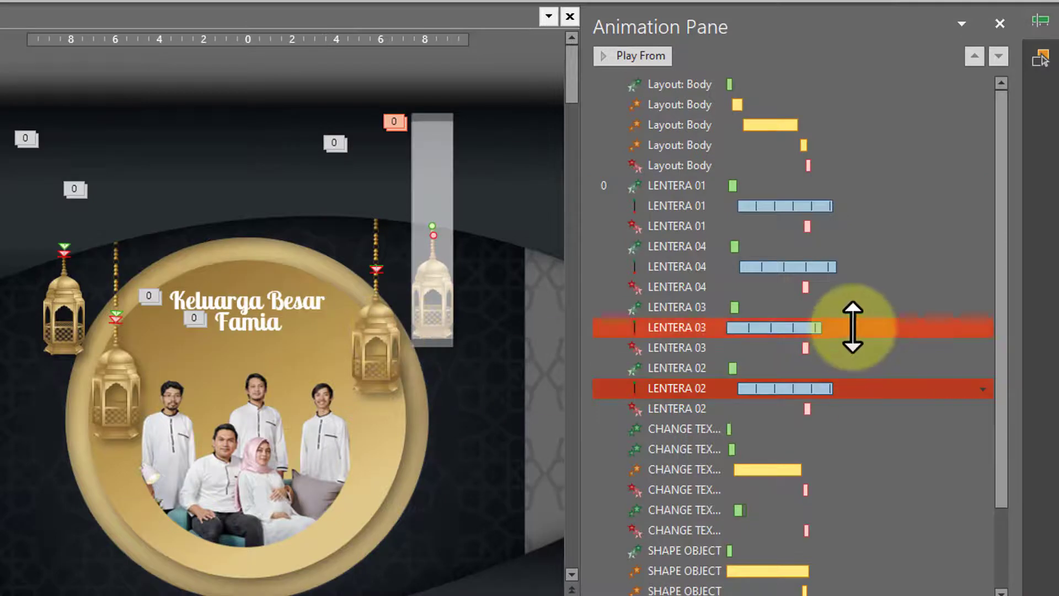
Set the Repeat timing of the LENTERA 01, LENTERA 02, LENTERA 03 and LENTERA 04 motion paths on slide 1 to Until End of Slide.
left_click(856, 328, "ctrl")
left_click(879, 267, "ctrl")
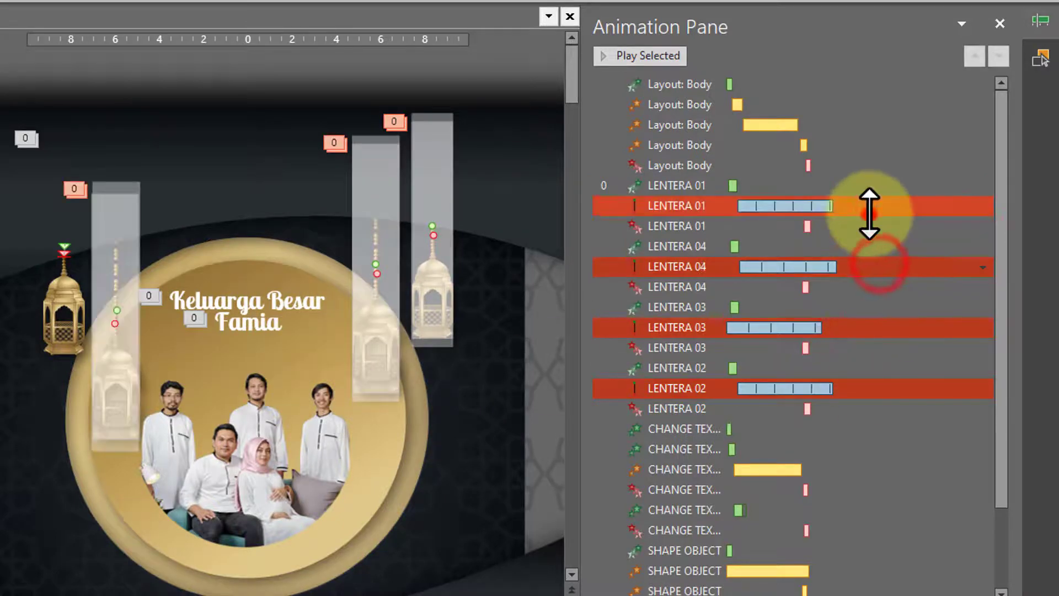
left_click(870, 206, "ctrl")
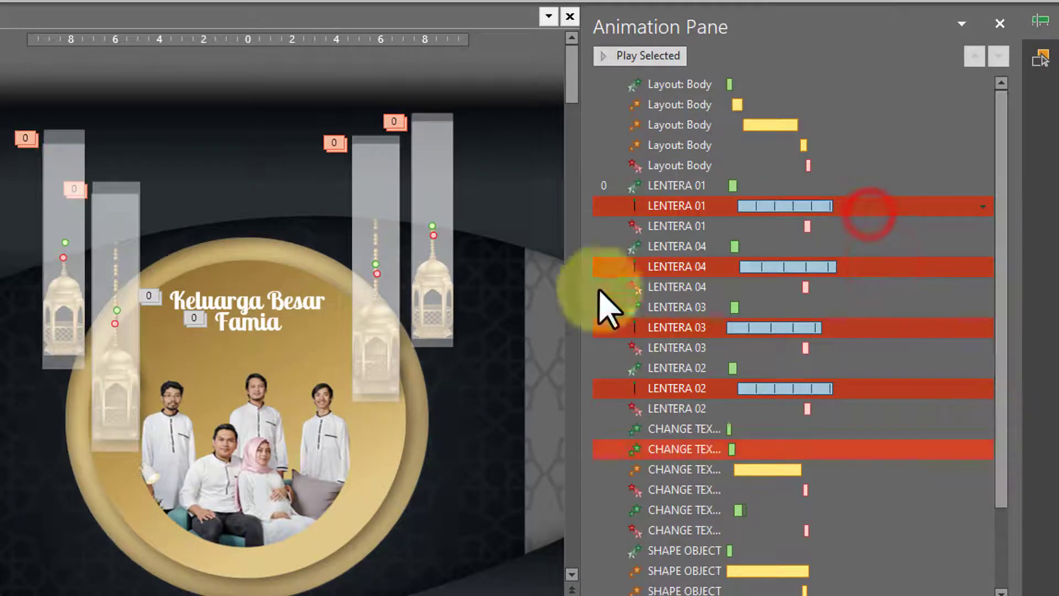
left_click(982, 207)
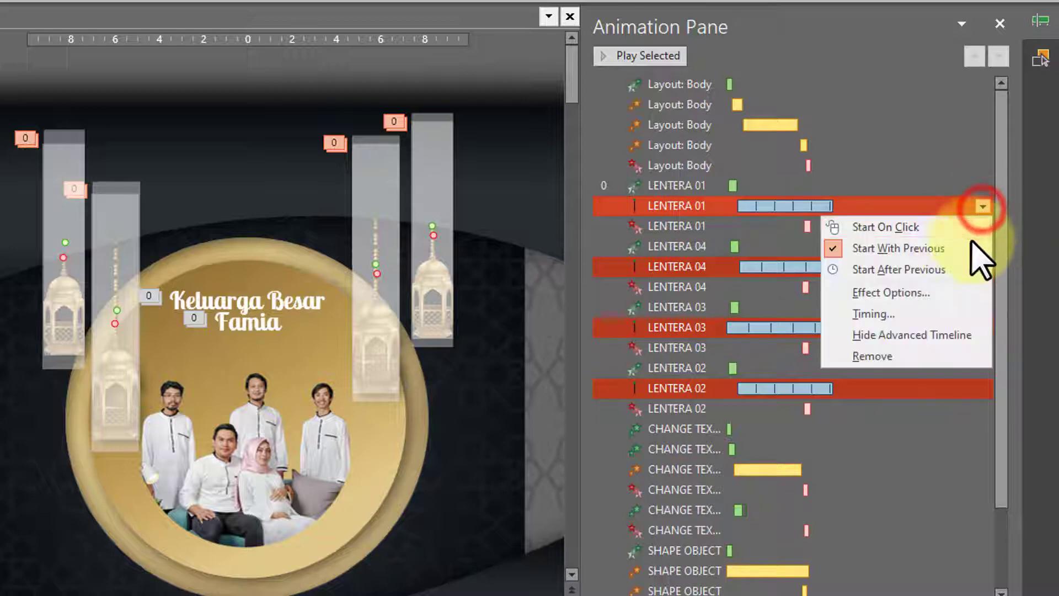
left_click(950, 291)
left_click(246, 116)
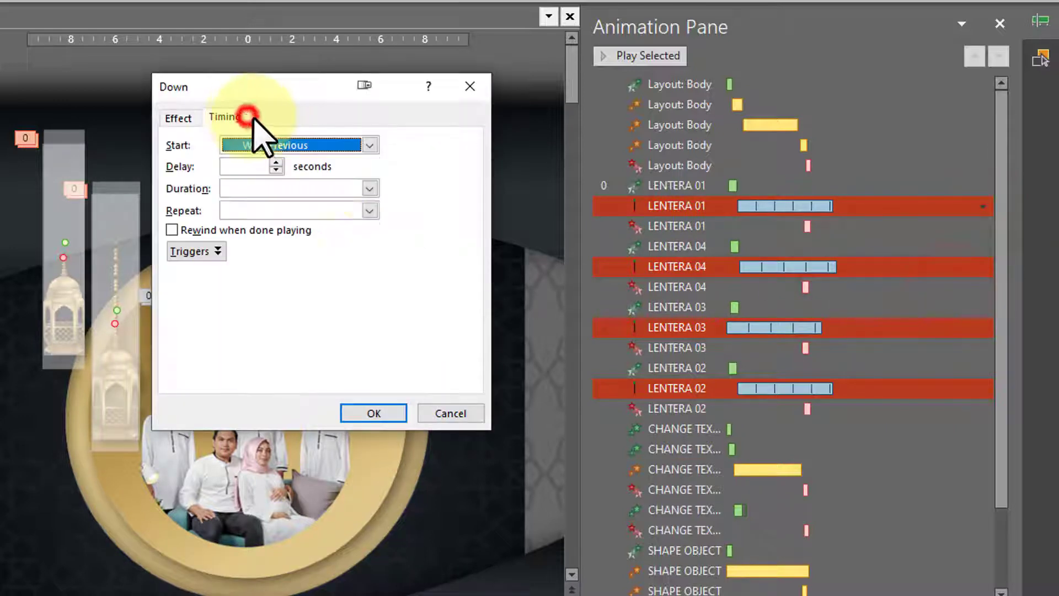
left_click(370, 210)
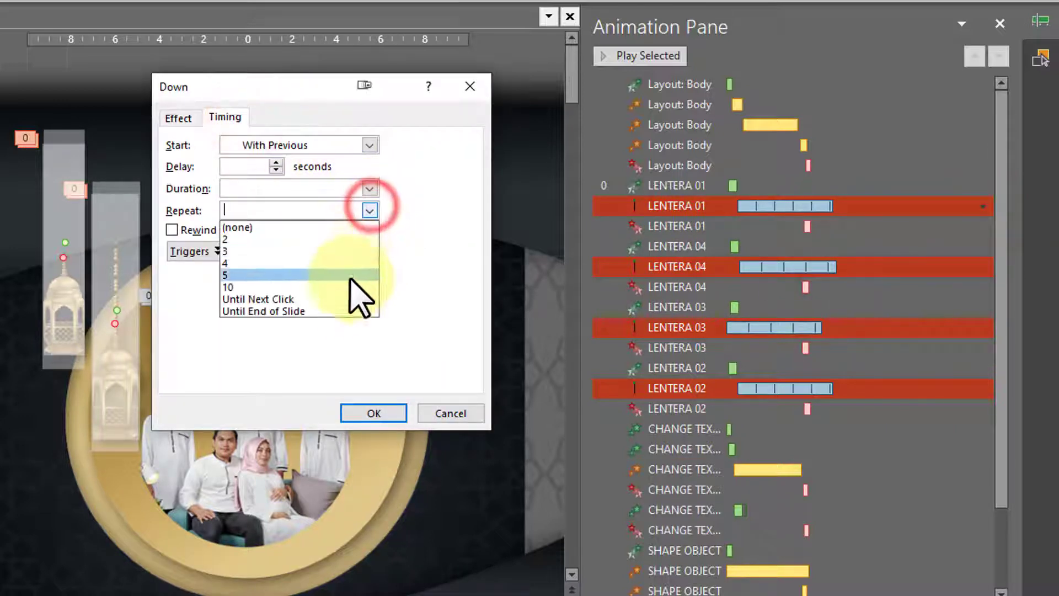
left_click(340, 312)
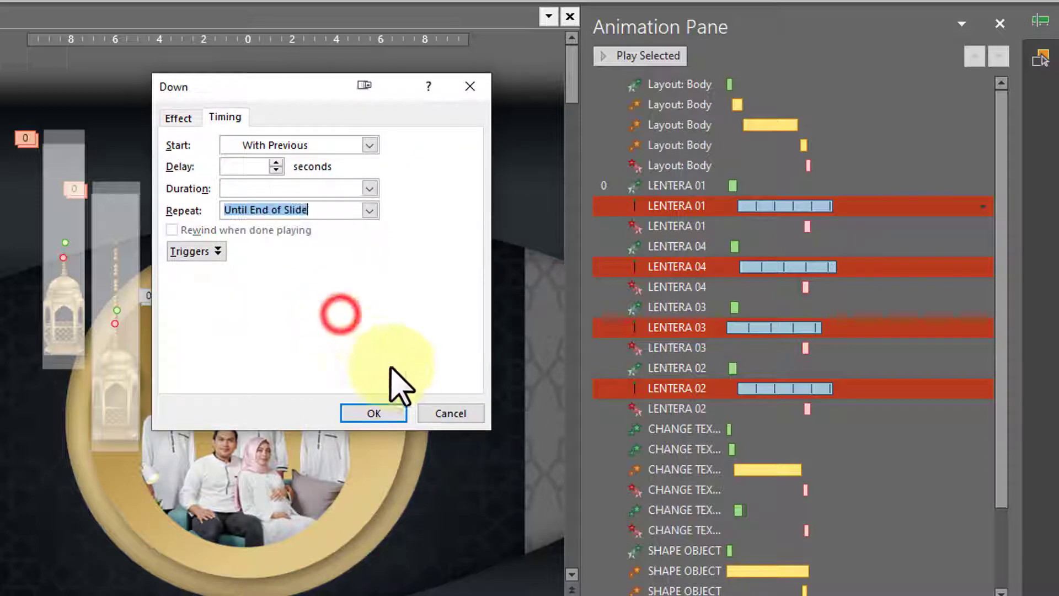
left_click(400, 413)
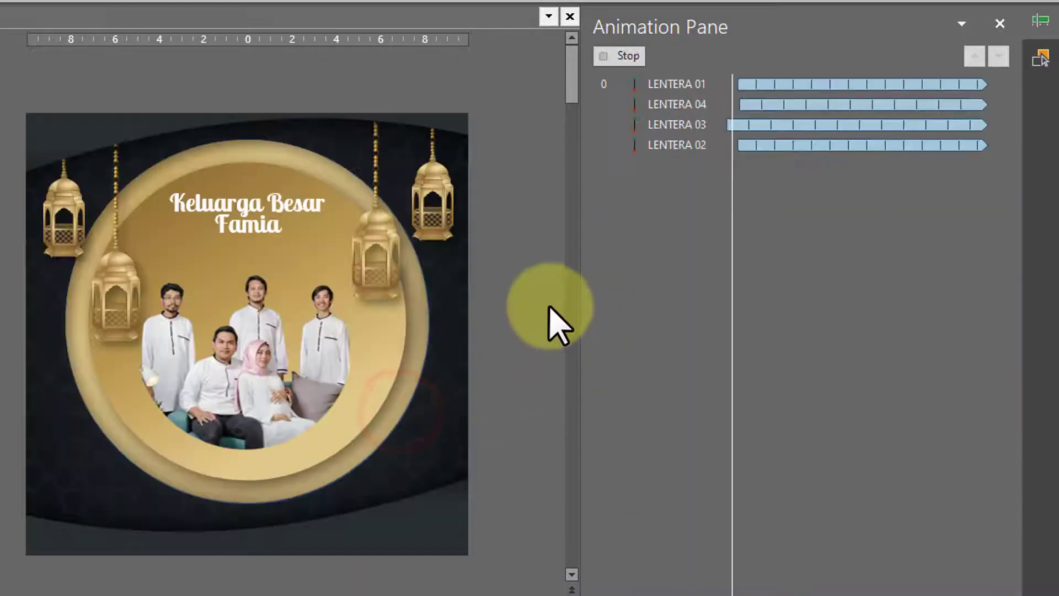
left_click(534, 255)
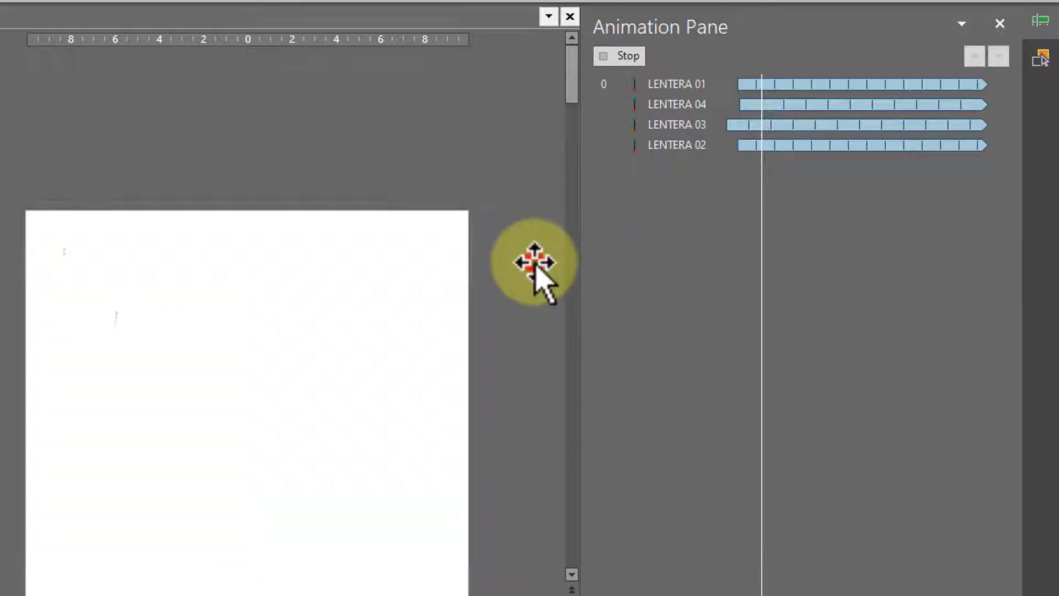
Check the exit animations of LENTERA 01, LENTERA 03 and LENTERA 02, deselect them and preview all of slide 1's animations.
left_click(891, 280)
left_click(869, 225)
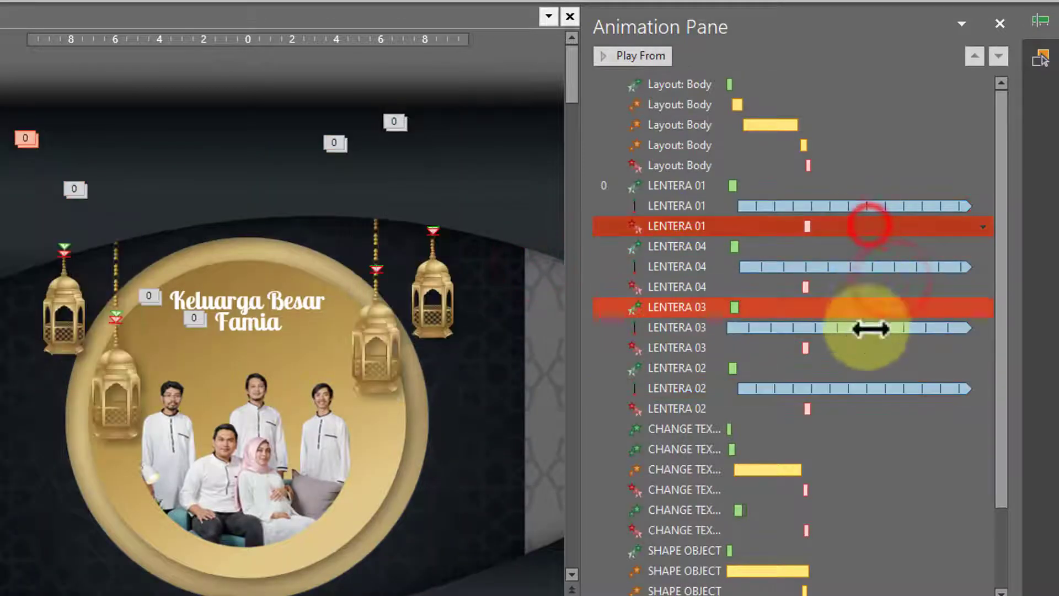
left_click(859, 348)
left_click(851, 412)
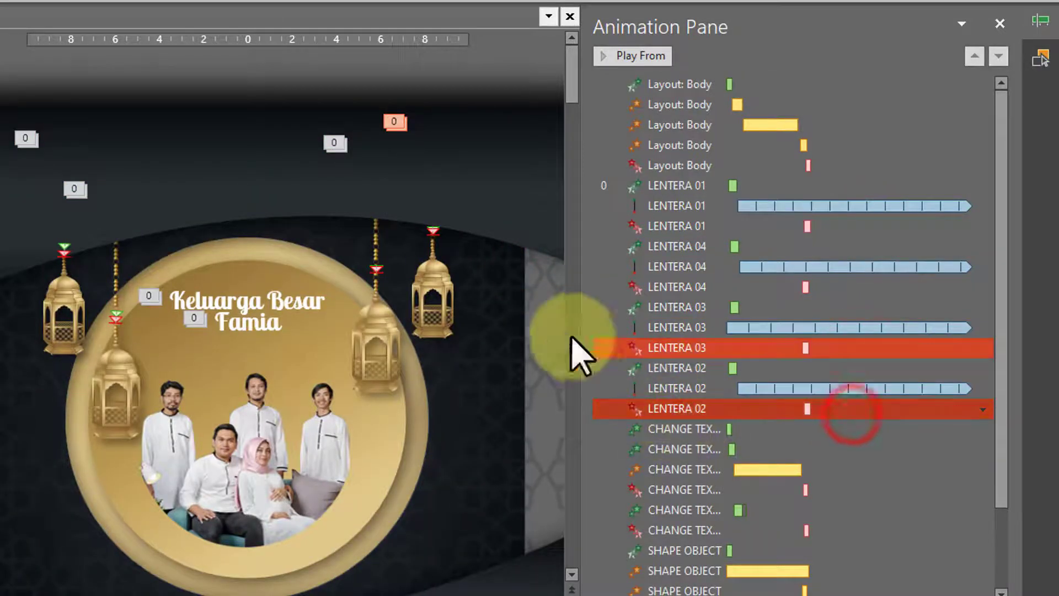
left_click(550, 314)
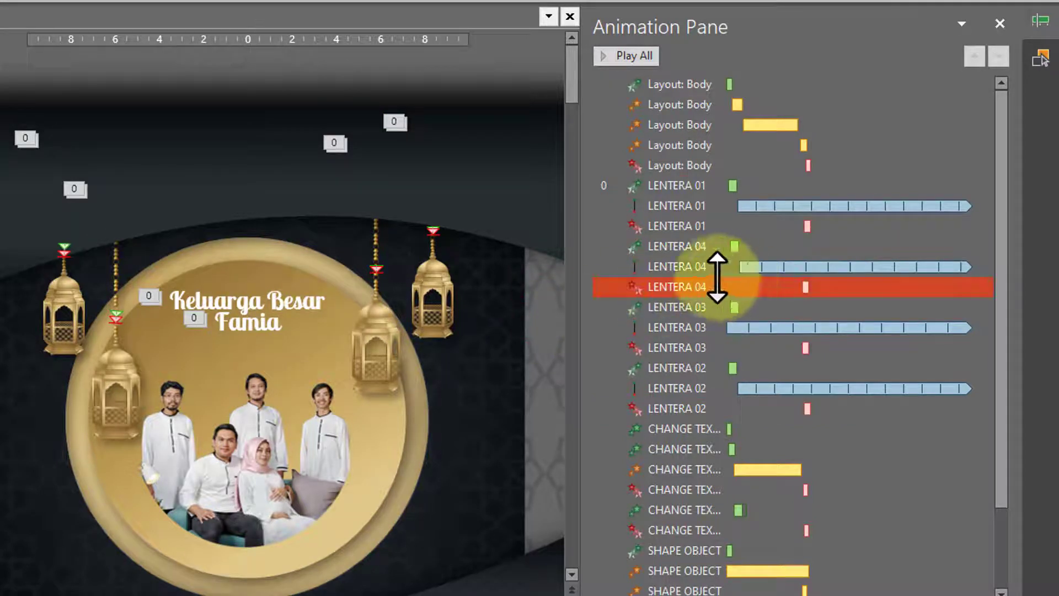
left_click(625, 57)
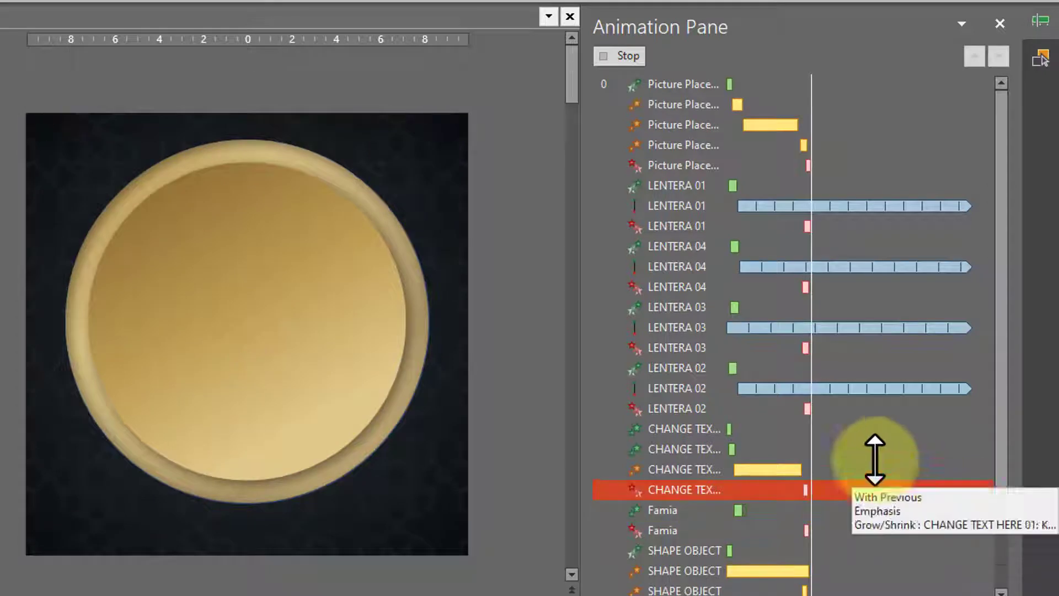
left_click(829, 407)
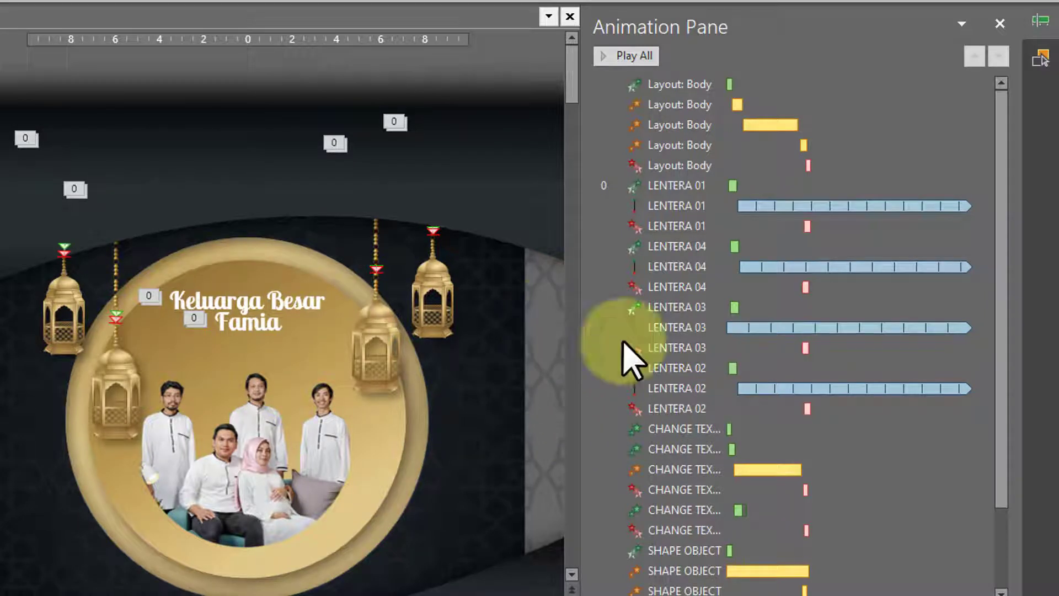
Undo the repeat change on the four lantern motion paths.
key("ctrl+z")
left_click(543, 323)
Try shortening LENTERA 02's motion path to a 1.35 s end time, preview it and undo the change.
left_click(845, 389)
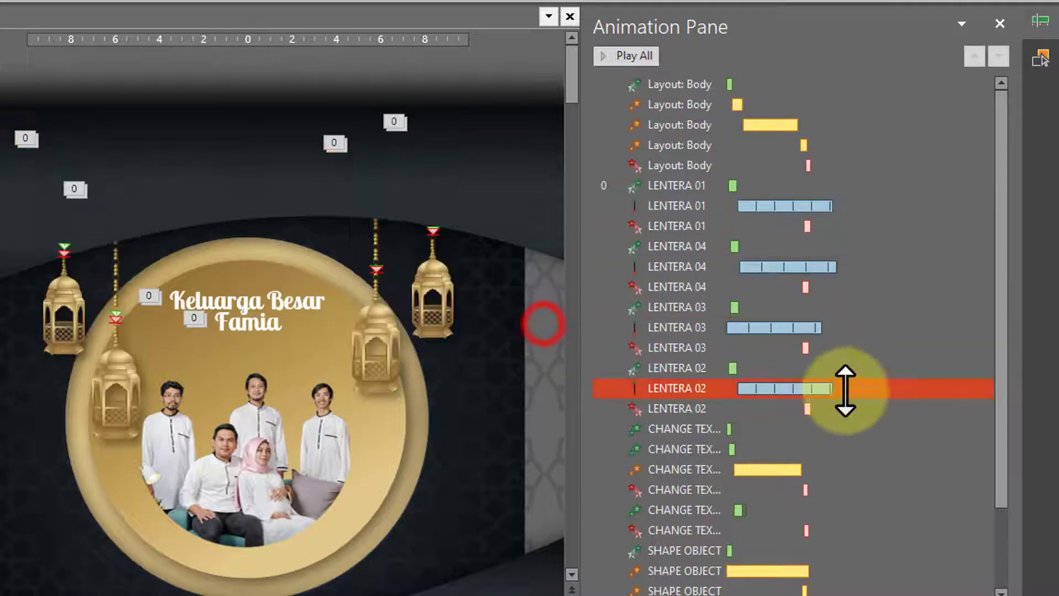
left_click_drag(828, 393, 816, 423)
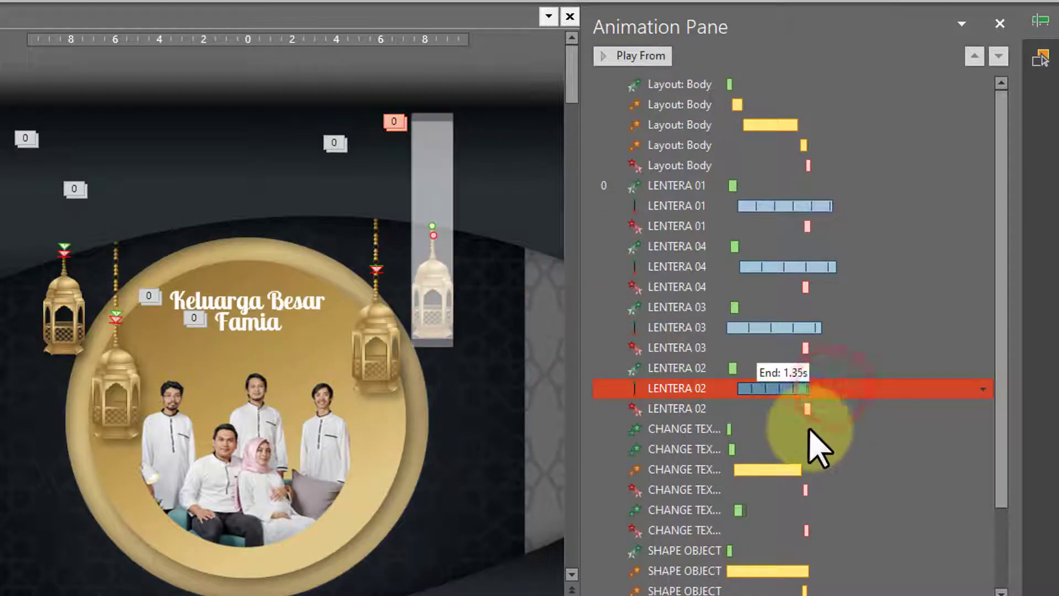
left_click(642, 56)
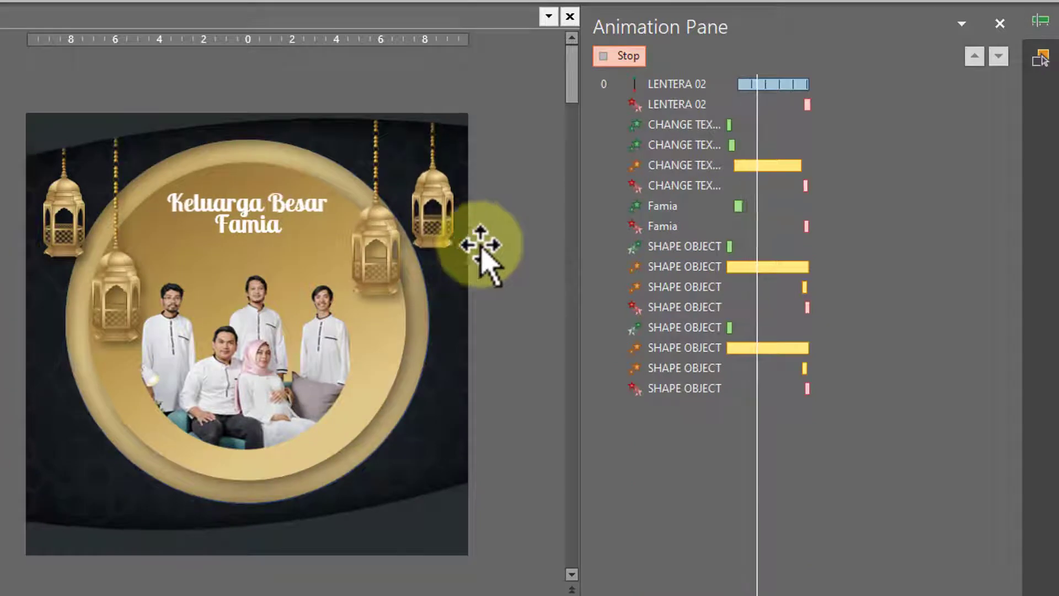
left_click(509, 255)
key("ctrl+z")
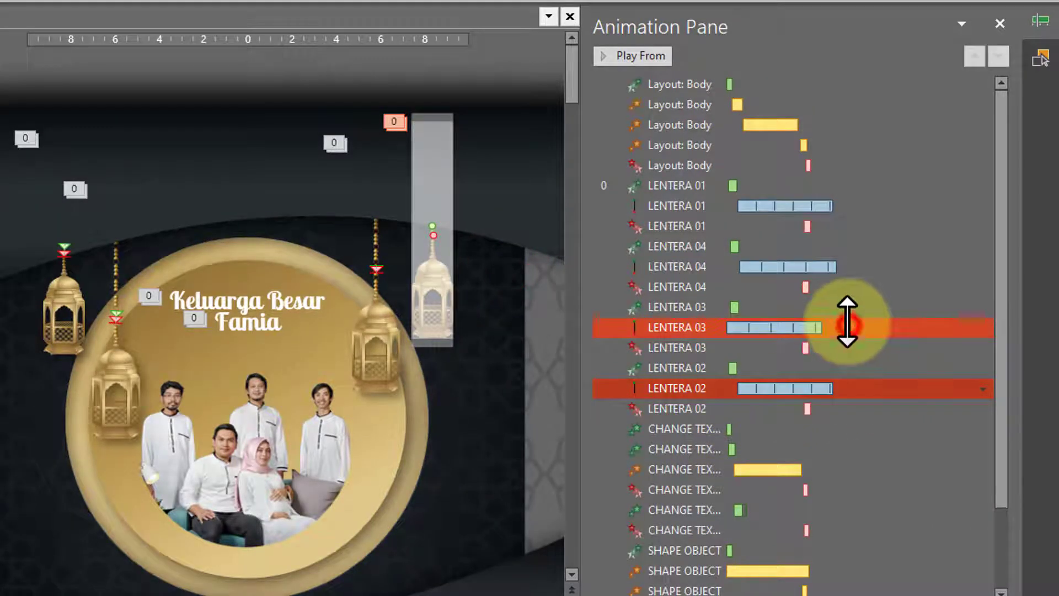
Make the motion paths of all four lanterns, LENTERA 01 to LENTERA 04, repeat Until End of Slide on slide 1.
left_click(842, 267, "ctrl")
left_click(844, 205, "ctrl")
left_click(982, 206)
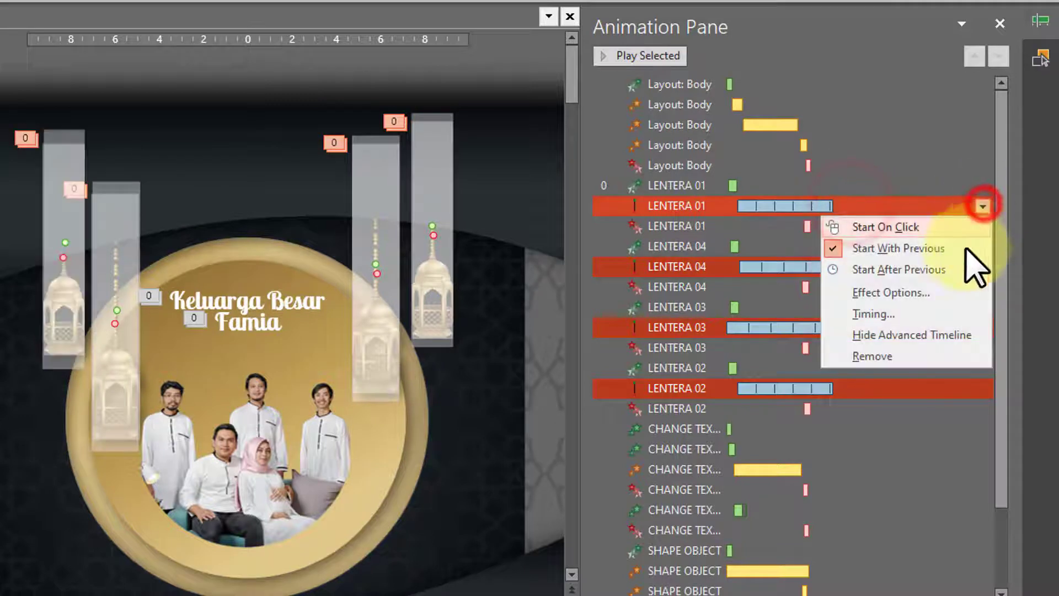
left_click(946, 292)
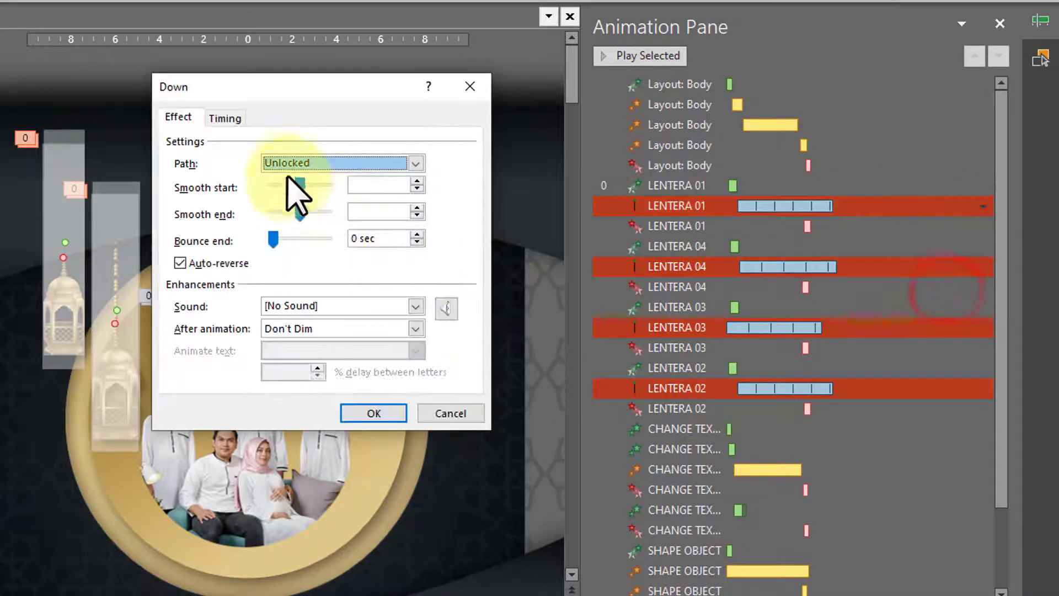
left_click(225, 119)
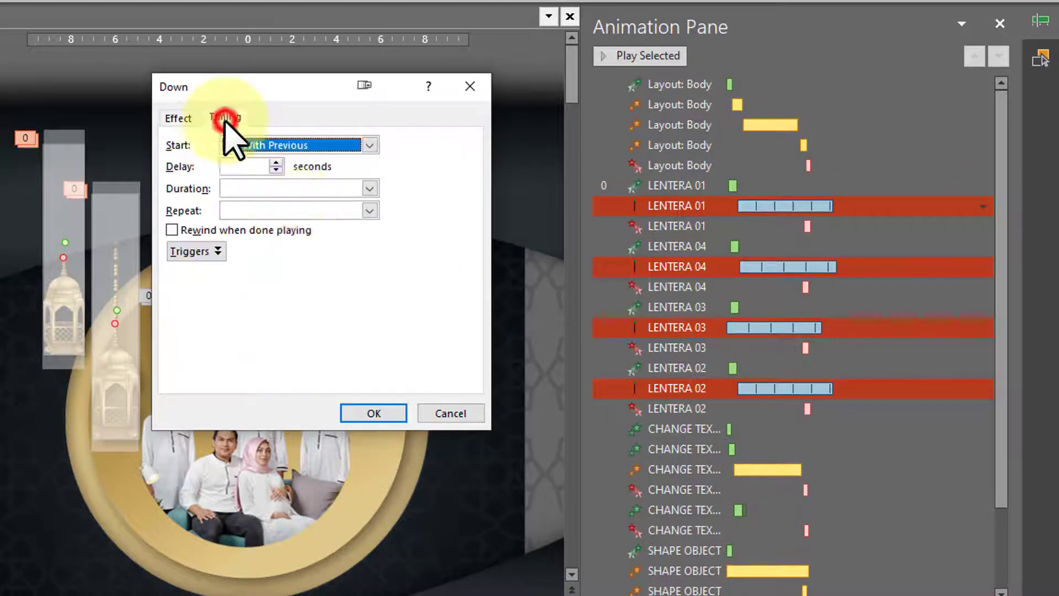
left_click(369, 210)
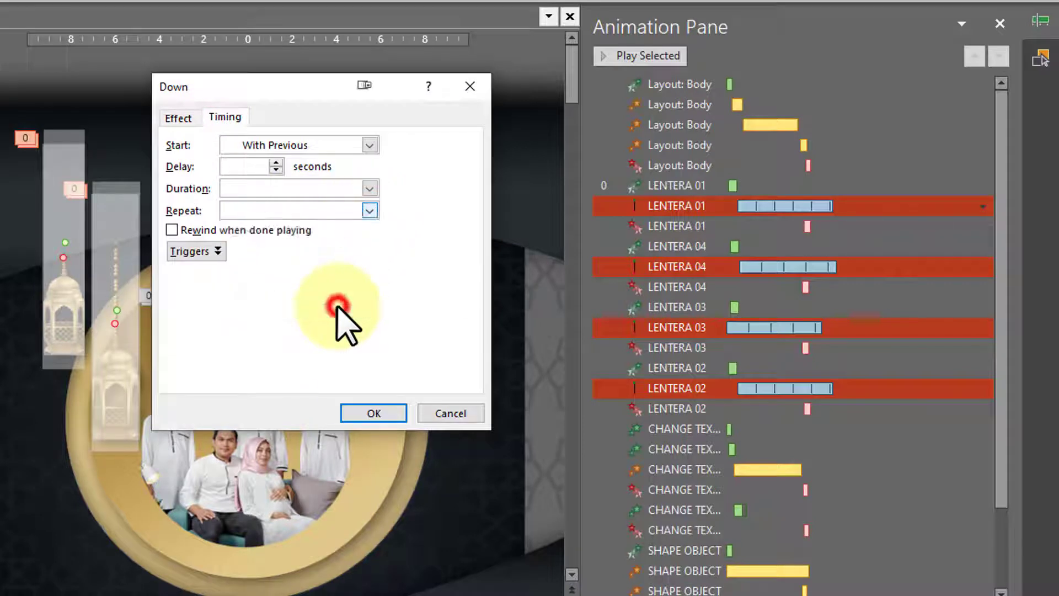
left_click(375, 413)
left_click(524, 254)
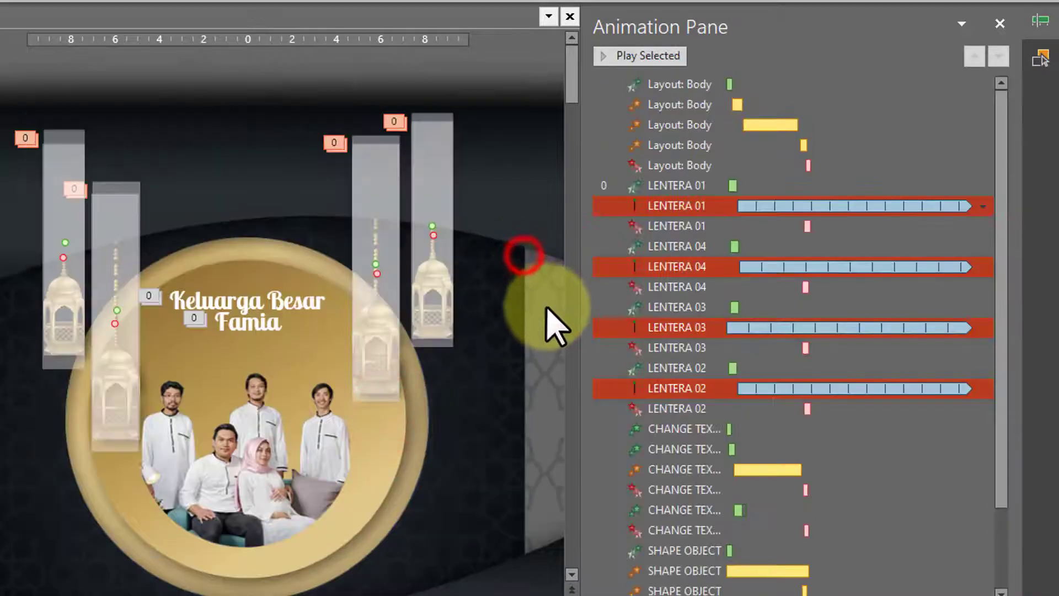
left_click(547, 308)
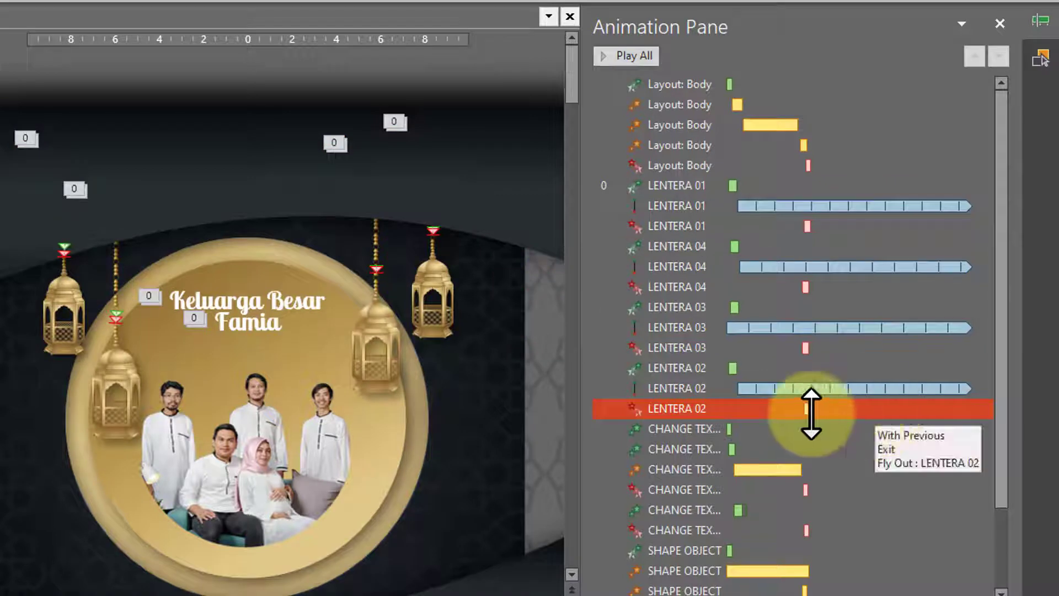
Check which animations belong to the LENTERA 02 lantern, deselect it and preview all of slide 1's animations.
left_click(432, 300)
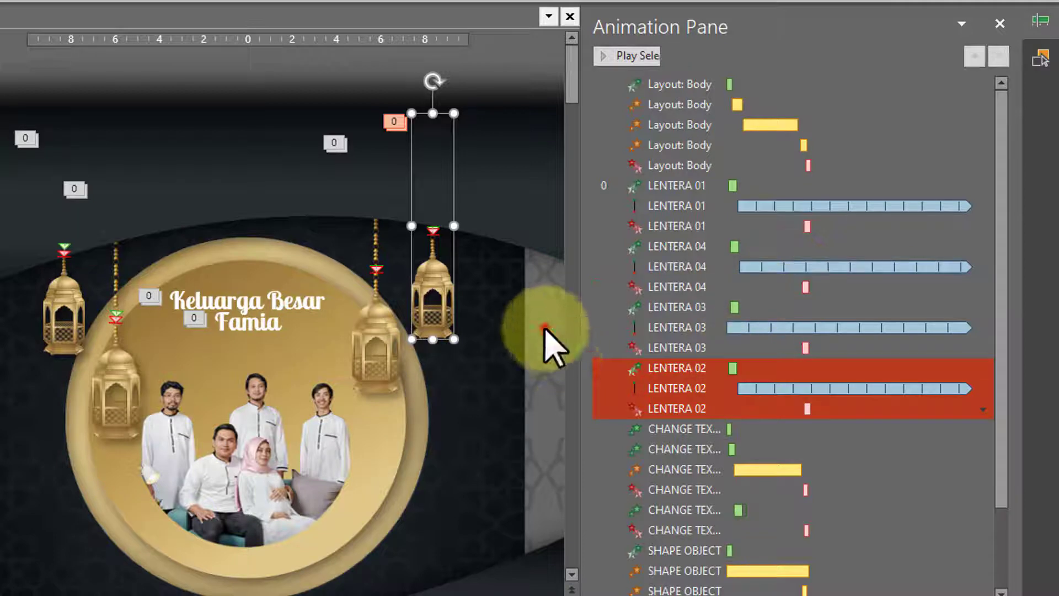
left_click(545, 328)
left_click(646, 55)
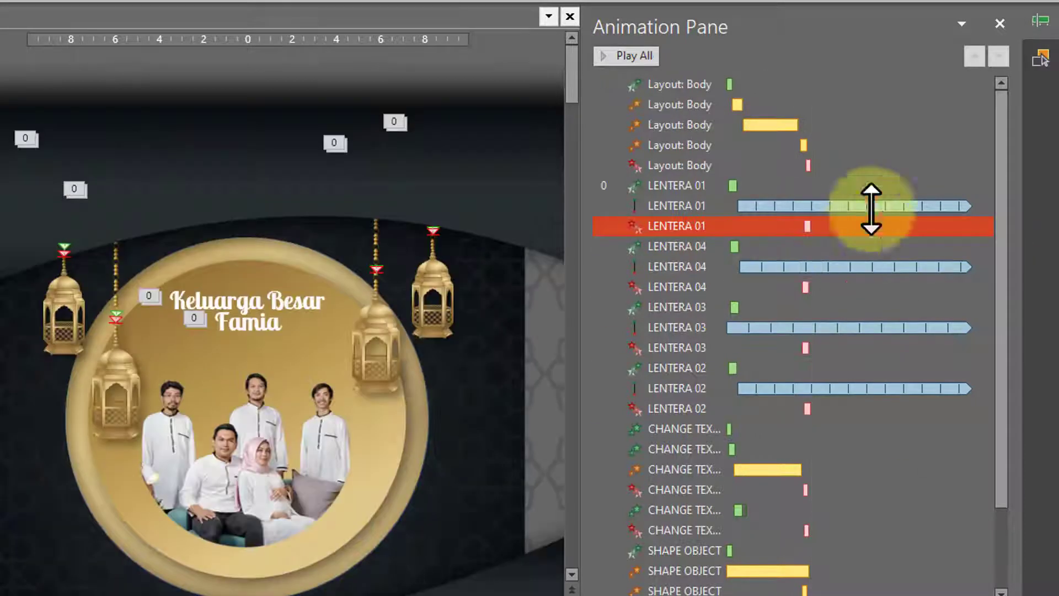
Unhide the "Di Hari Raya - ADAM" object on slide 1 in the Selection pane.
left_click(1042, 58)
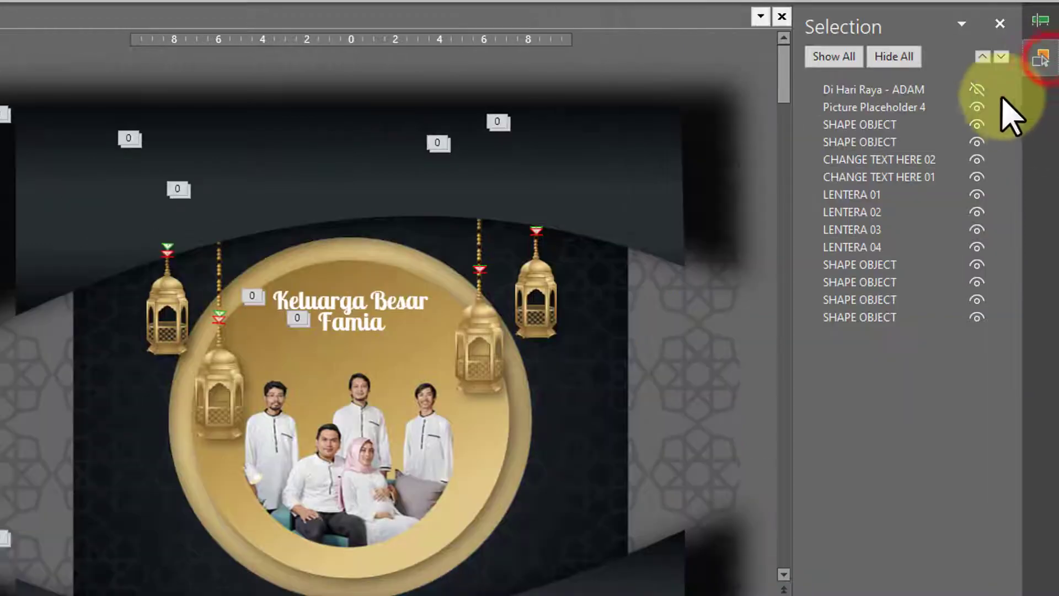
left_click(976, 89)
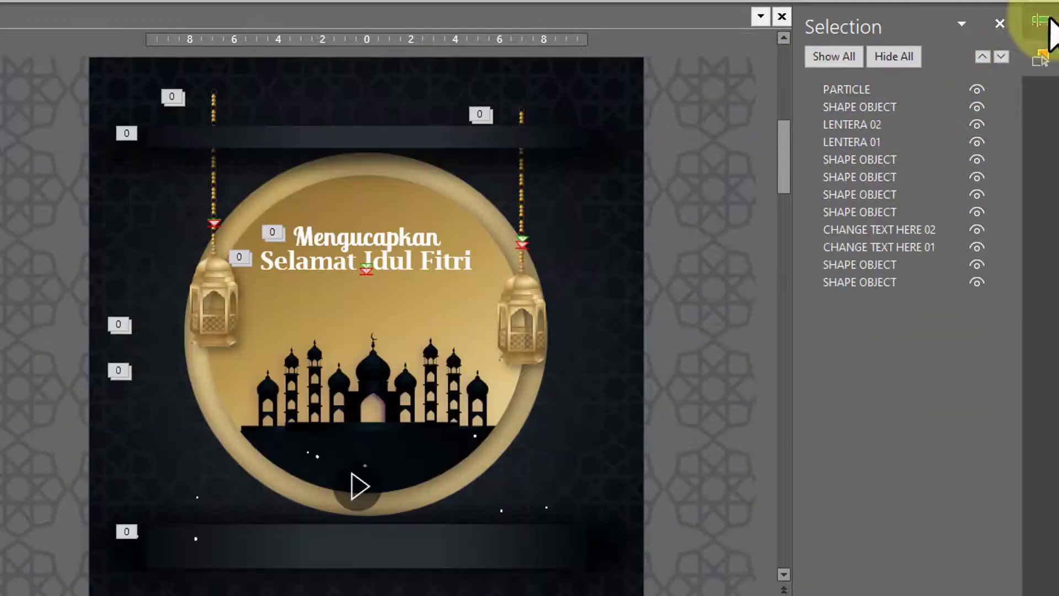
Display slide 2's animation list, examine LENTERA 01's motion path and preview all of the slide's animations.
left_click(1040, 20)
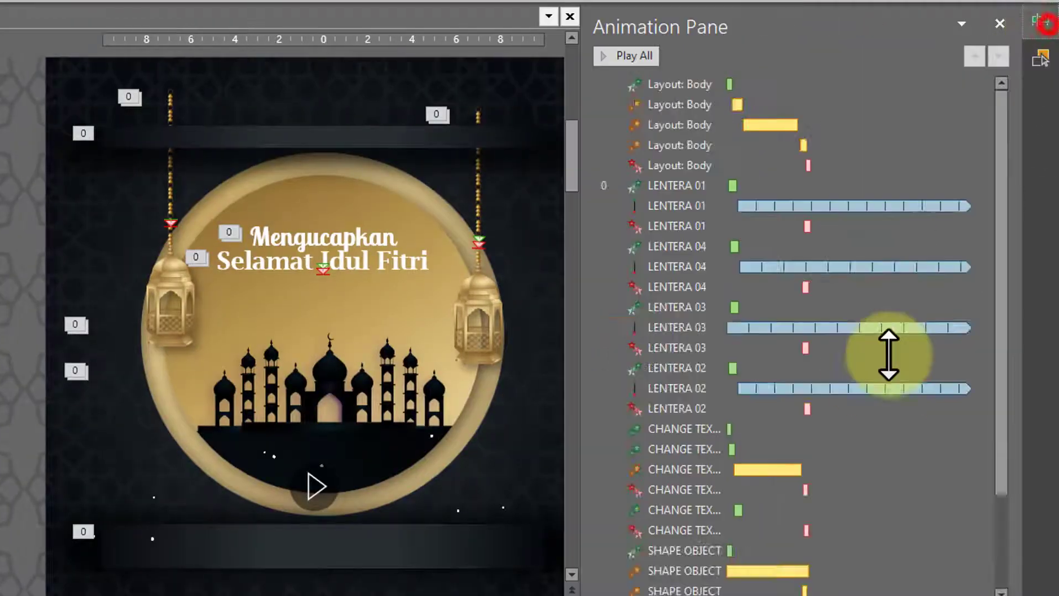
left_click(898, 147)
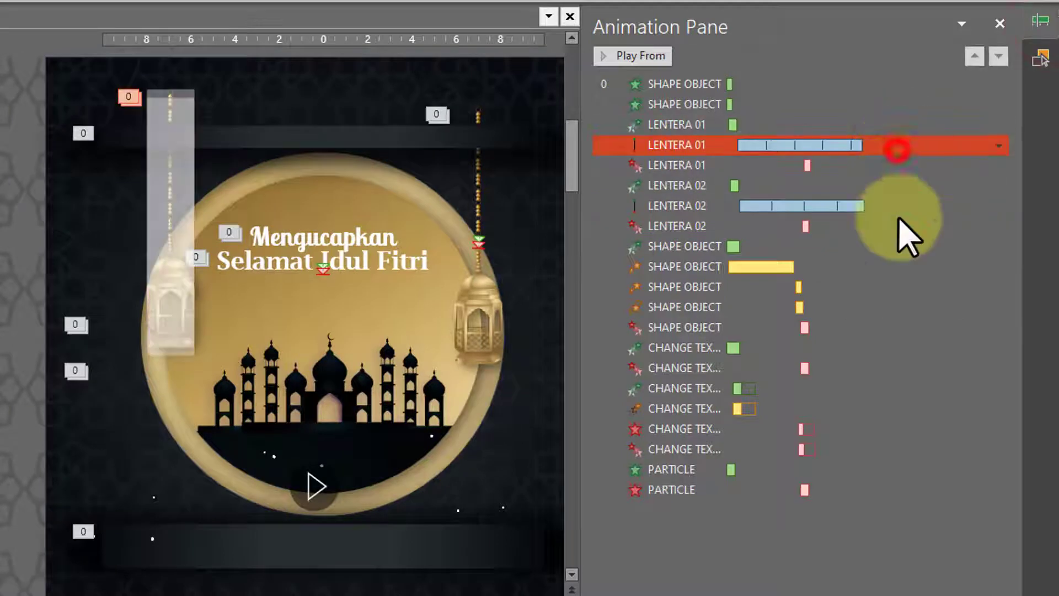
left_click(735, 545)
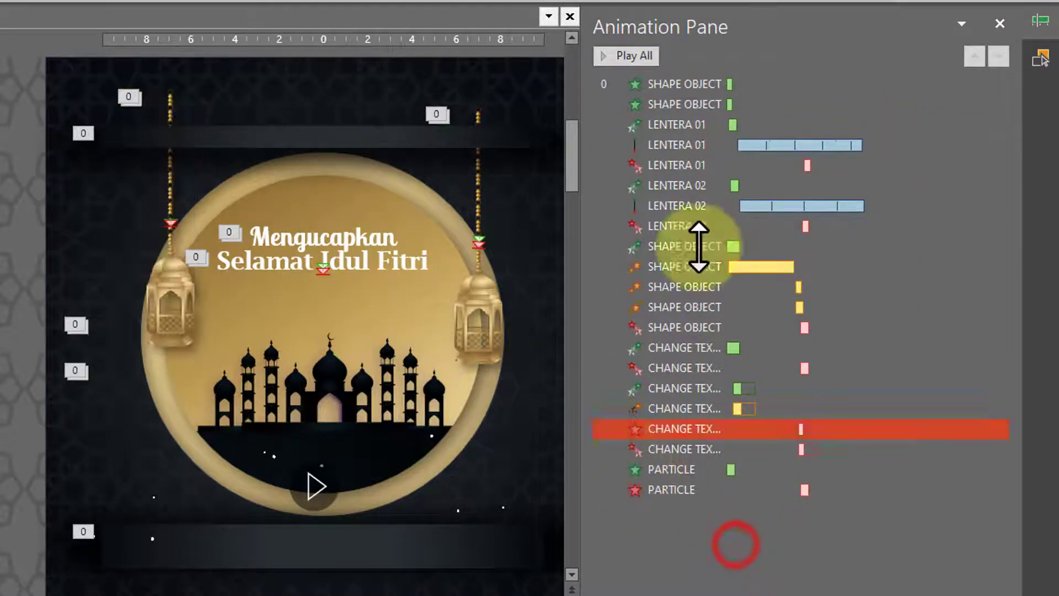
left_click_drag(863, 149, 862, 149)
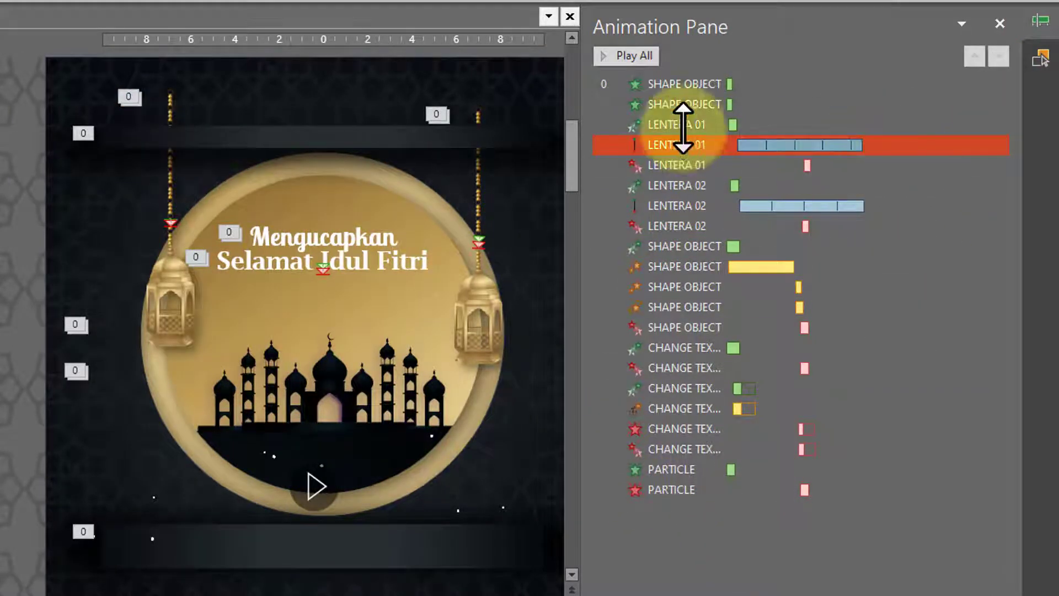
left_click(634, 56)
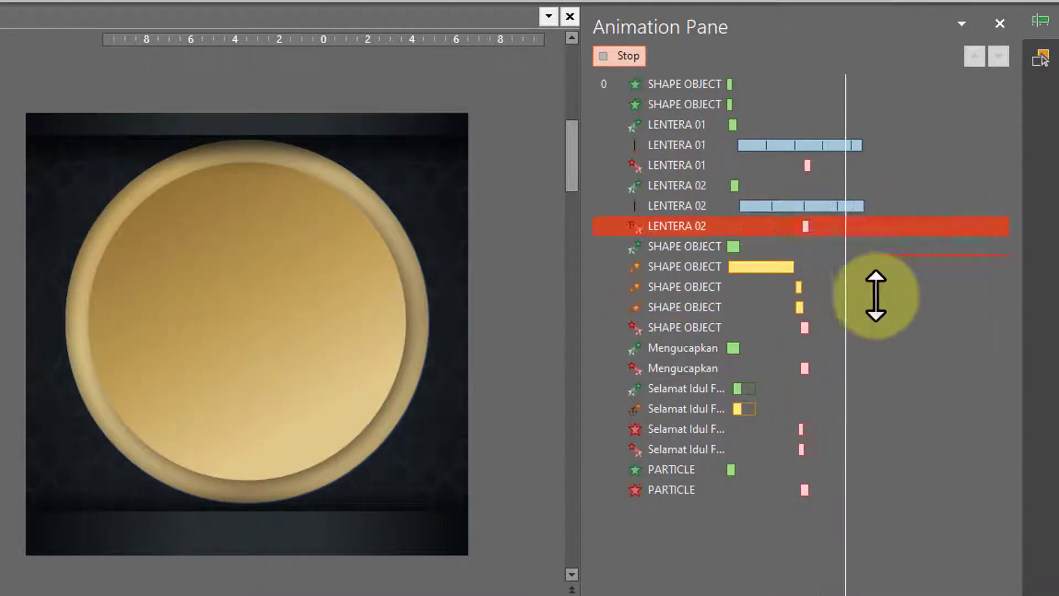
left_click(763, 347)
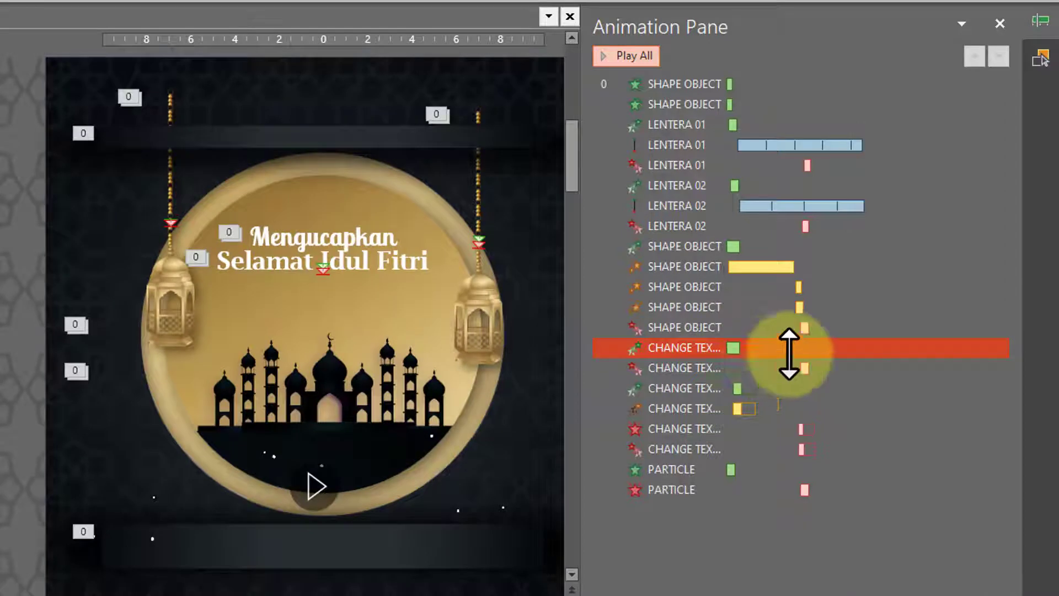
Make the LENTERA 01 and LENTERA 02 motion paths on slide 2 repeat Until End of Slide.
left_click(904, 187)
left_click_drag(888, 209, 867, 204)
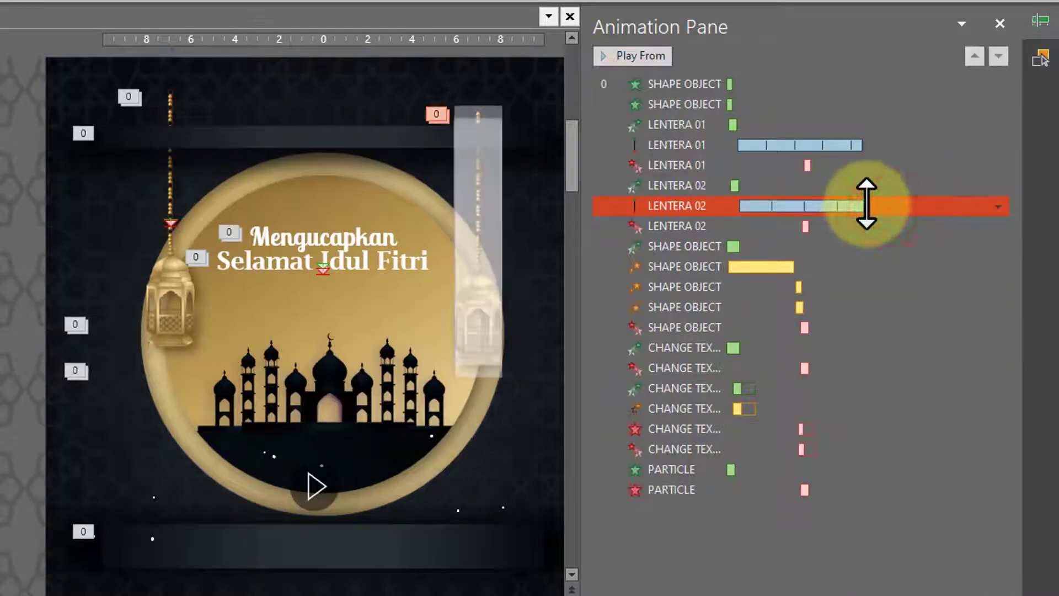
left_click(877, 143, "ctrl")
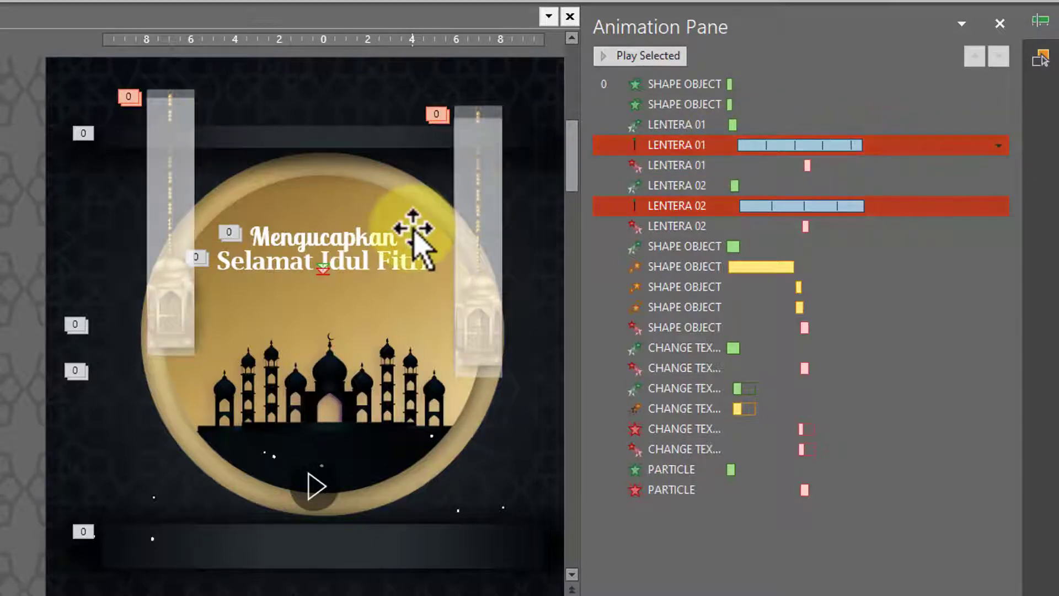
left_click(999, 146)
left_click(954, 229)
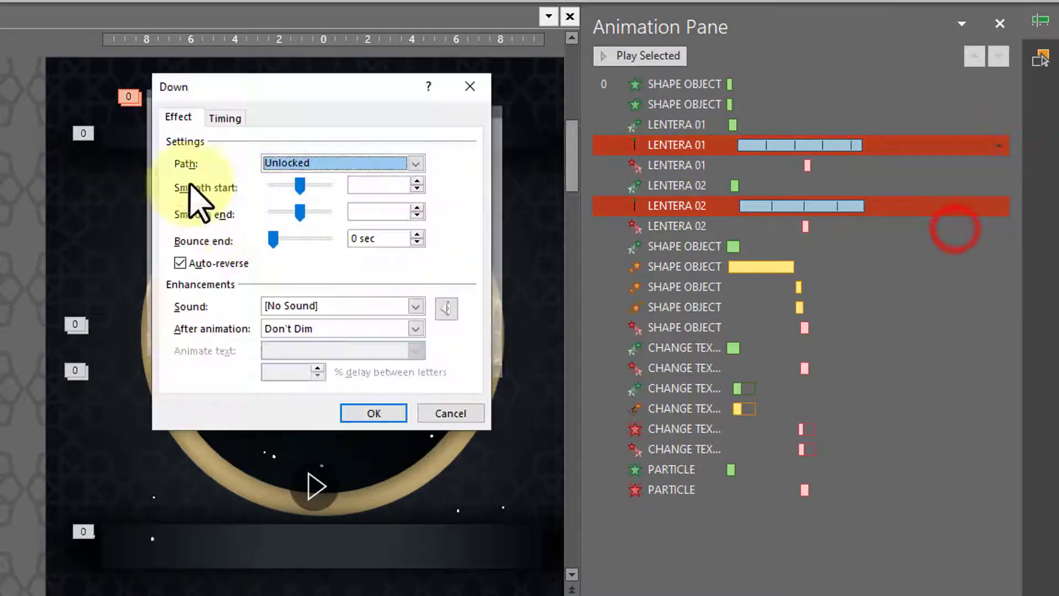
left_click(223, 117)
left_click(369, 208)
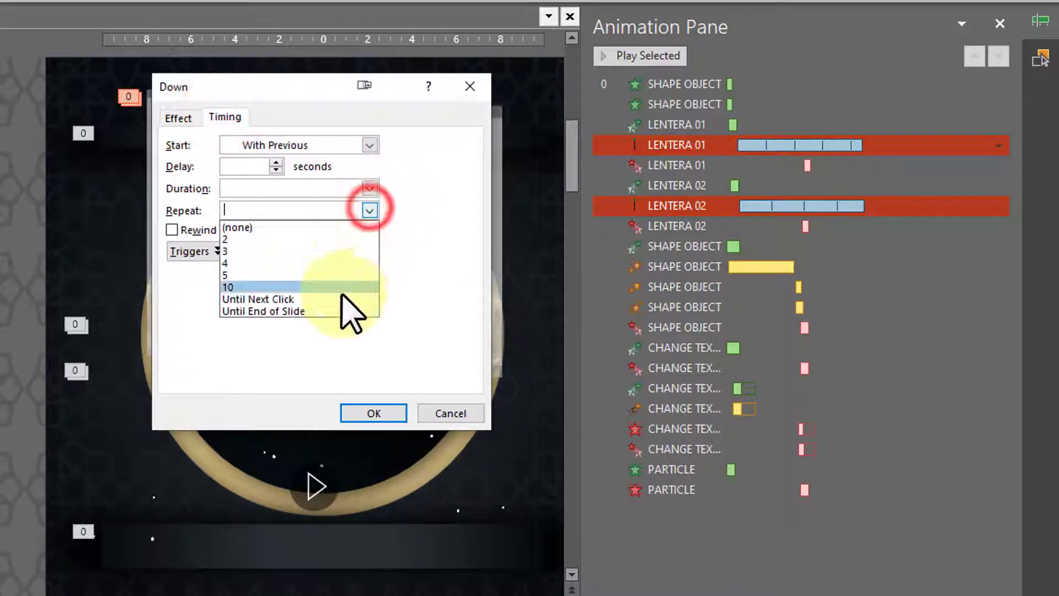
left_click(341, 309)
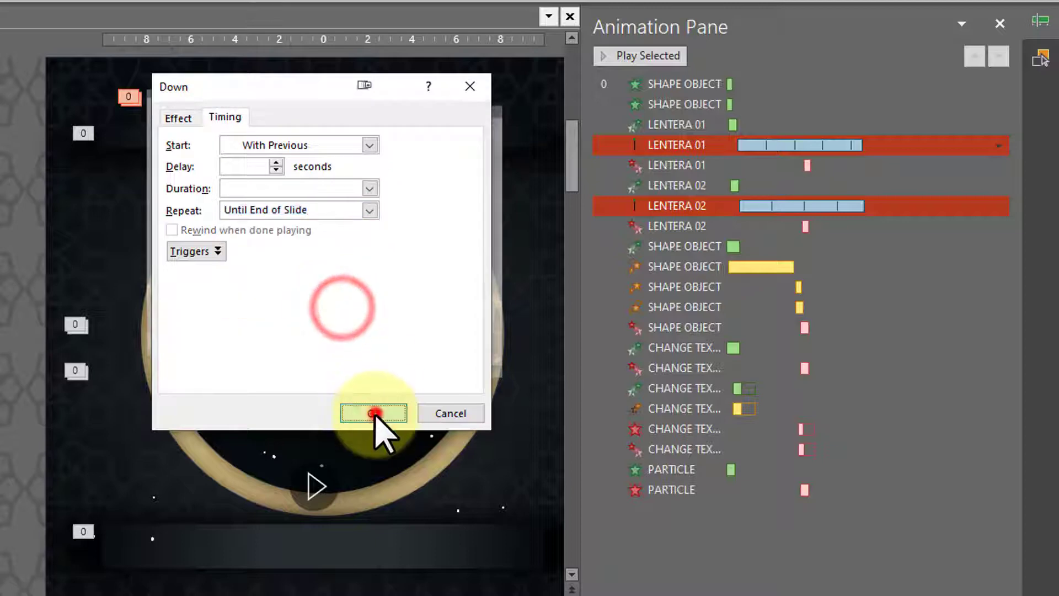
left_click(375, 414)
Deselect the lantern animations and preview all of slide 2's animations.
left_click(876, 579)
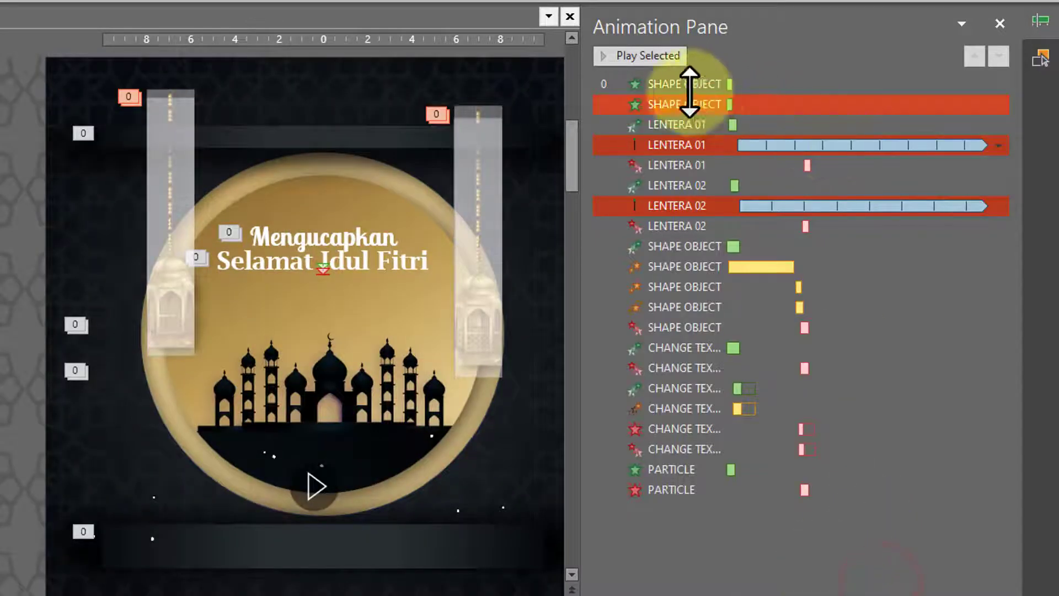
left_click(773, 507)
left_click(652, 53)
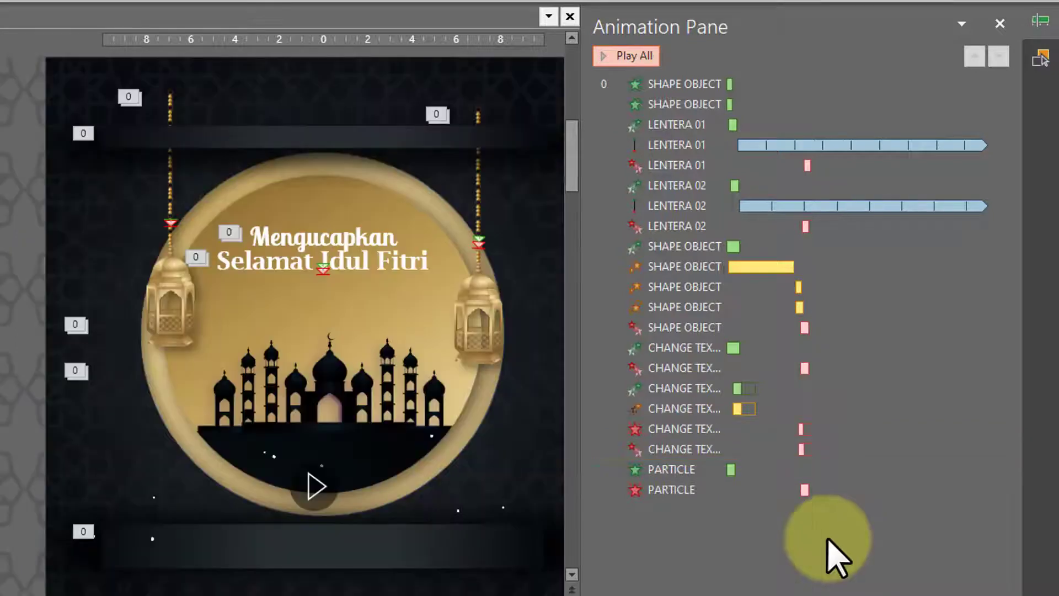
Set the delay of the two exit animations of slide 2's "Selamat Idul Fitri" text to 03.65 and preview the slide's animations.
left_click_drag(830, 470, 830, 442)
left_click(832, 431, "ctrl")
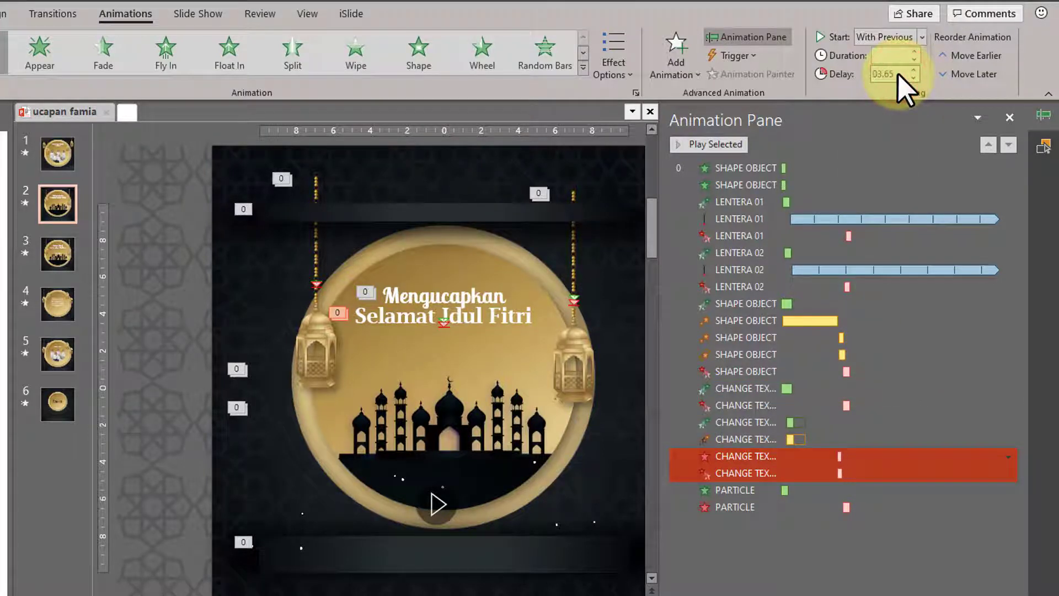
left_click(869, 561)
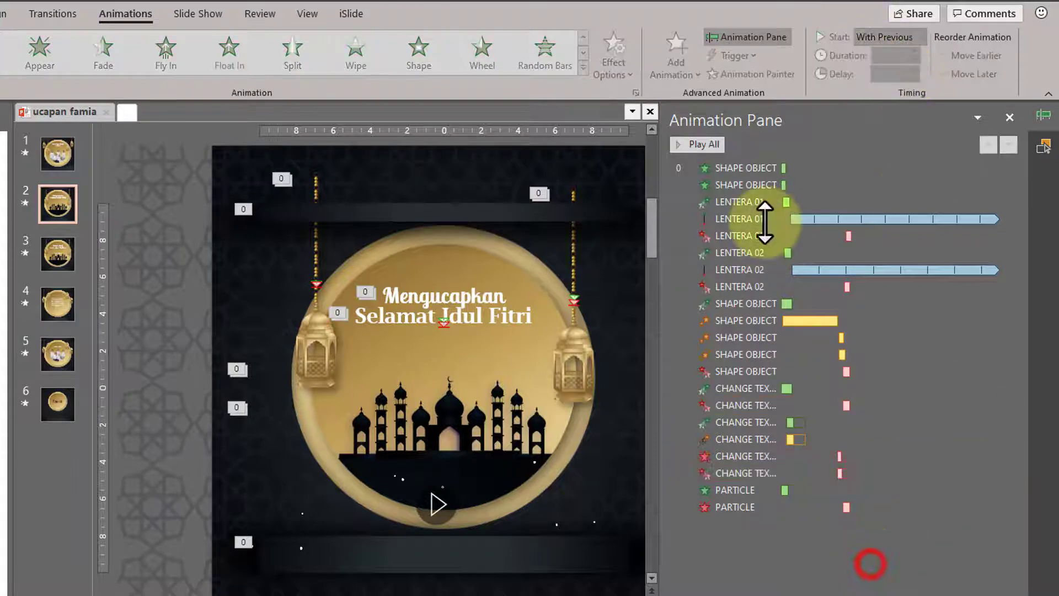
left_click(709, 143)
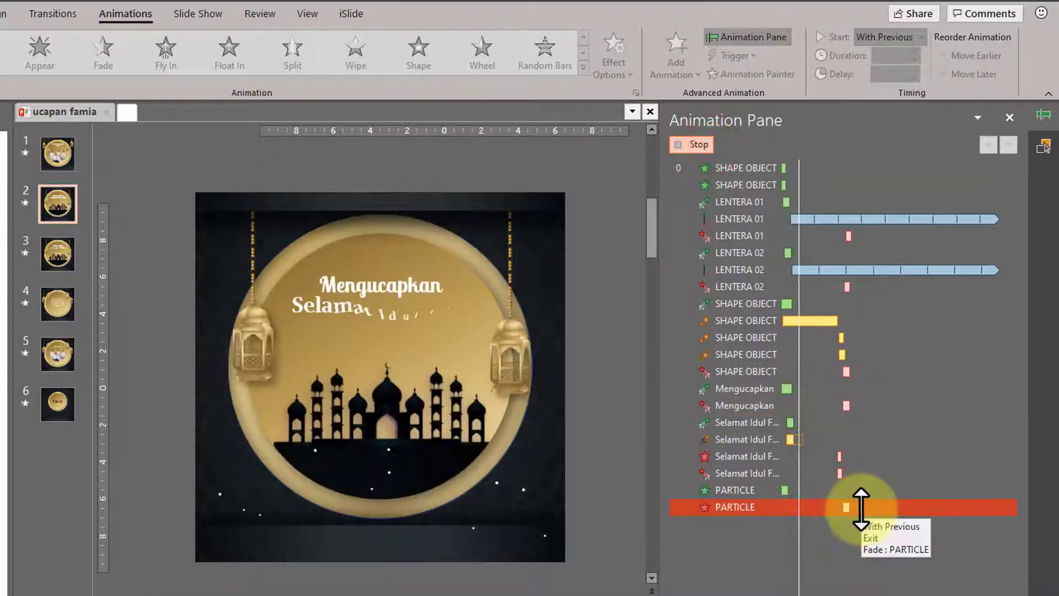
left_click(432, 313)
Make the LENTERA 01 and LENTERA 02 motion paths on slide 3 repeat Until End of Slide.
left_click(60, 254)
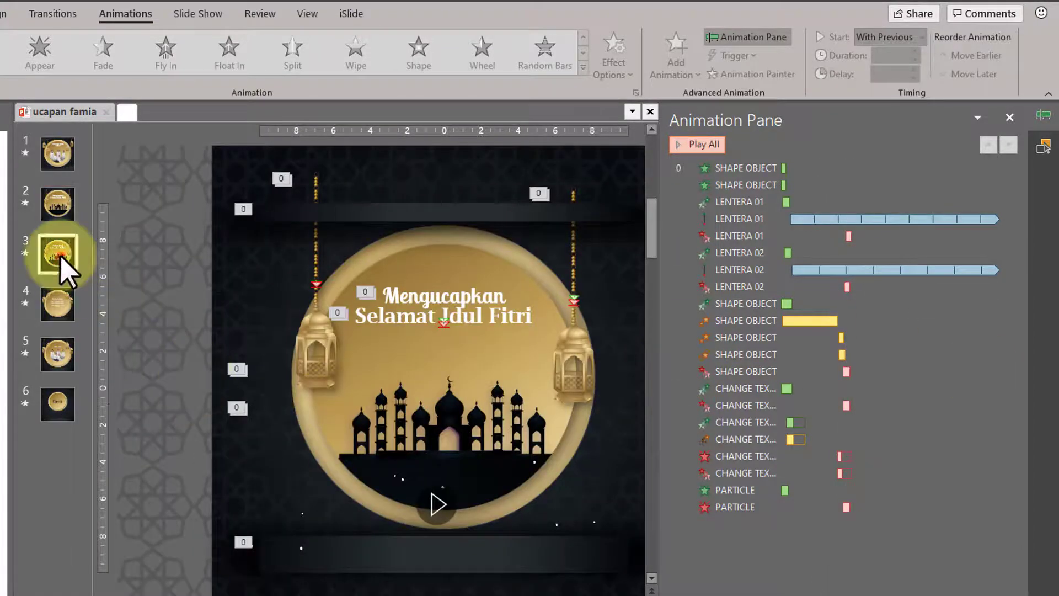
left_click_drag(972, 436, 921, 317)
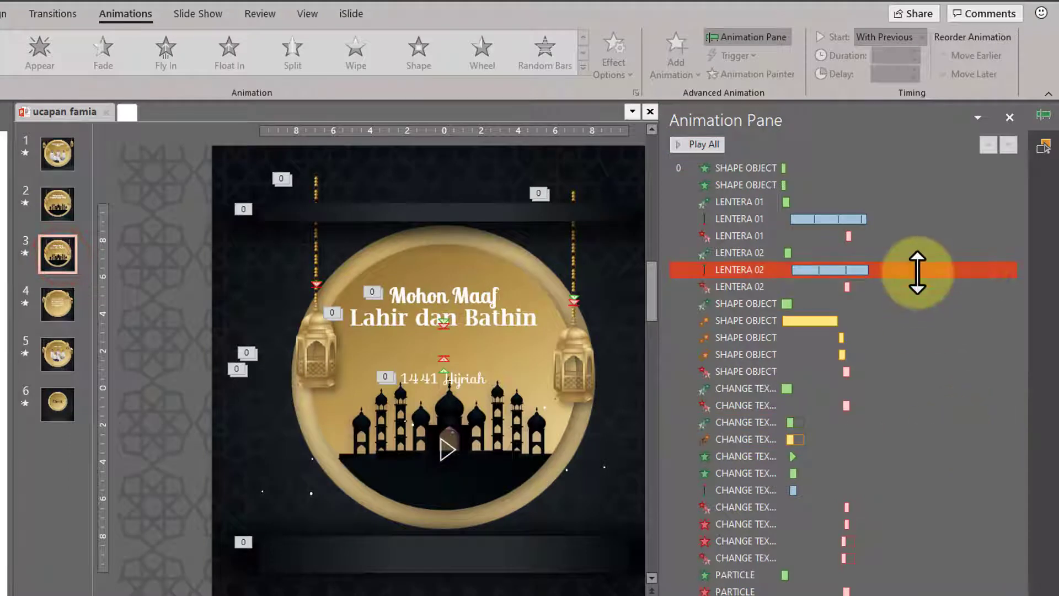
left_click(907, 223, "ctrl")
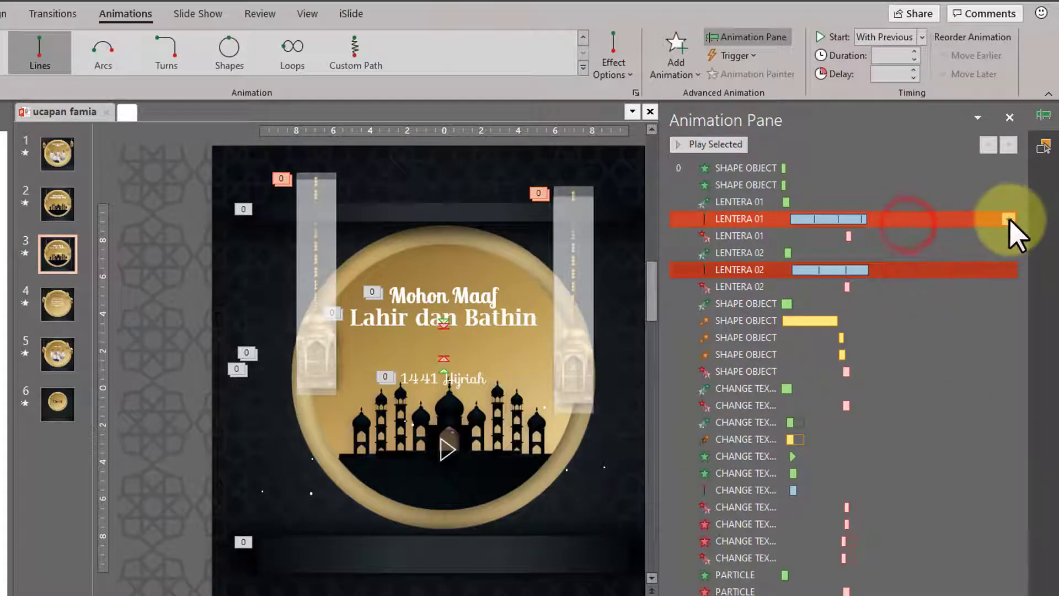
left_click(1008, 219)
left_click(964, 289)
left_click(353, 196)
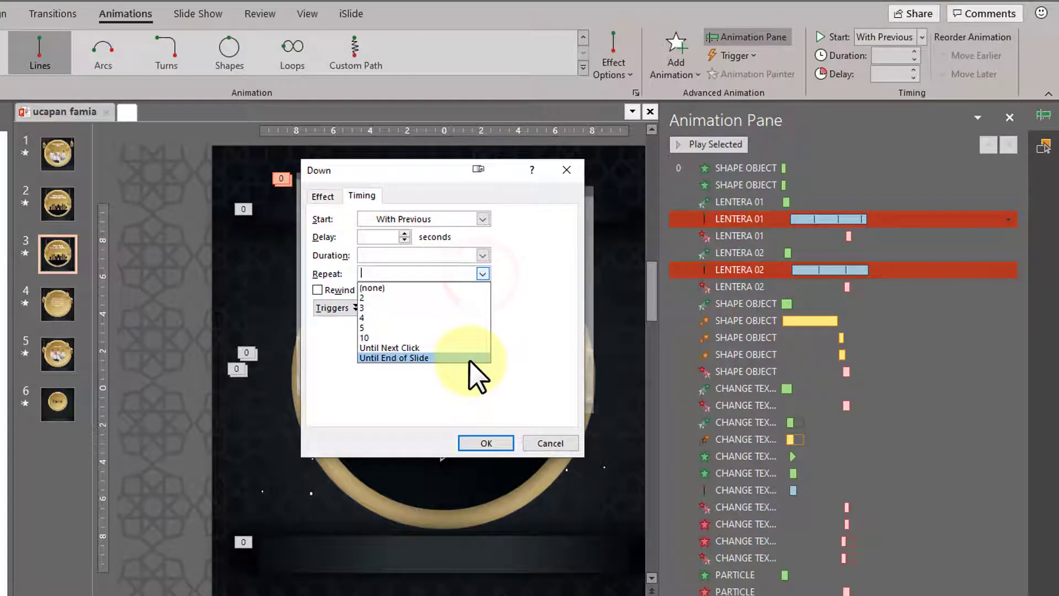
left_click(469, 359)
left_click(483, 440)
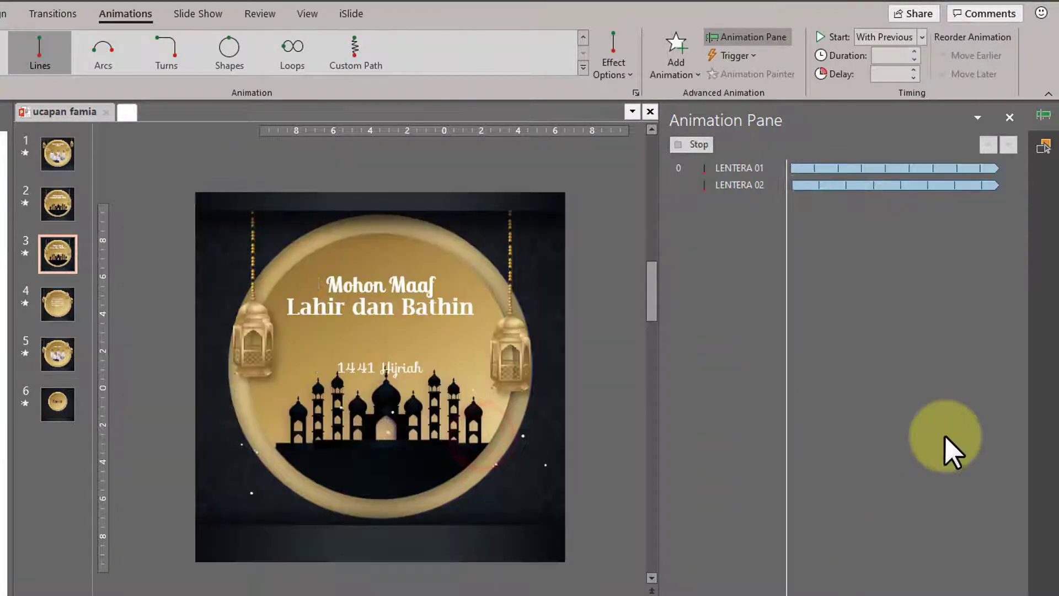
left_click(944, 435)
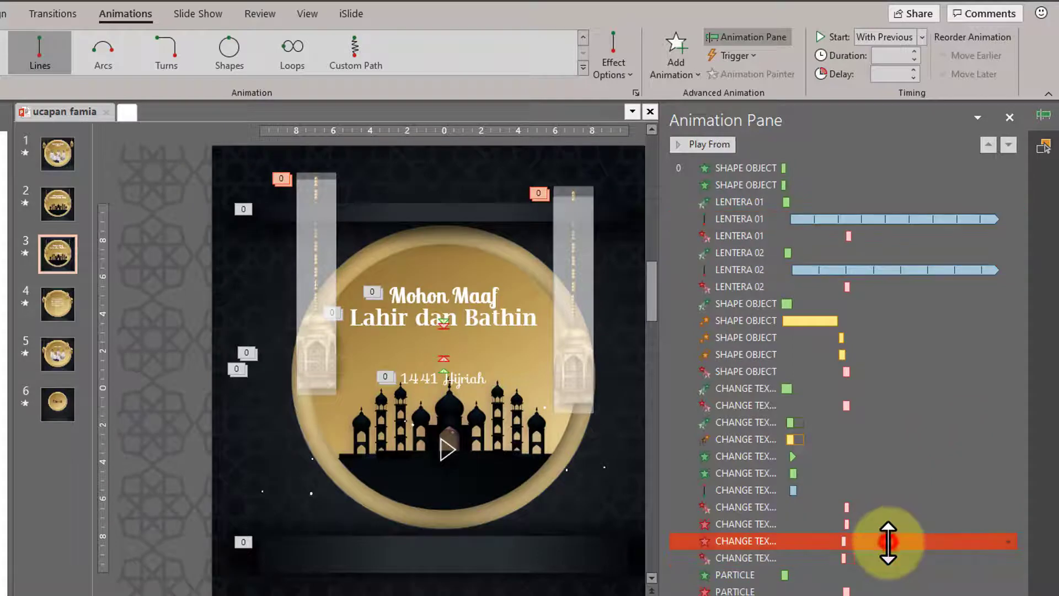
Set the delay of the last two exit animations of slide 3's "Lahir dan Bathin" text to 03.65 and preview the slide's animations.
left_click(884, 562, "shift")
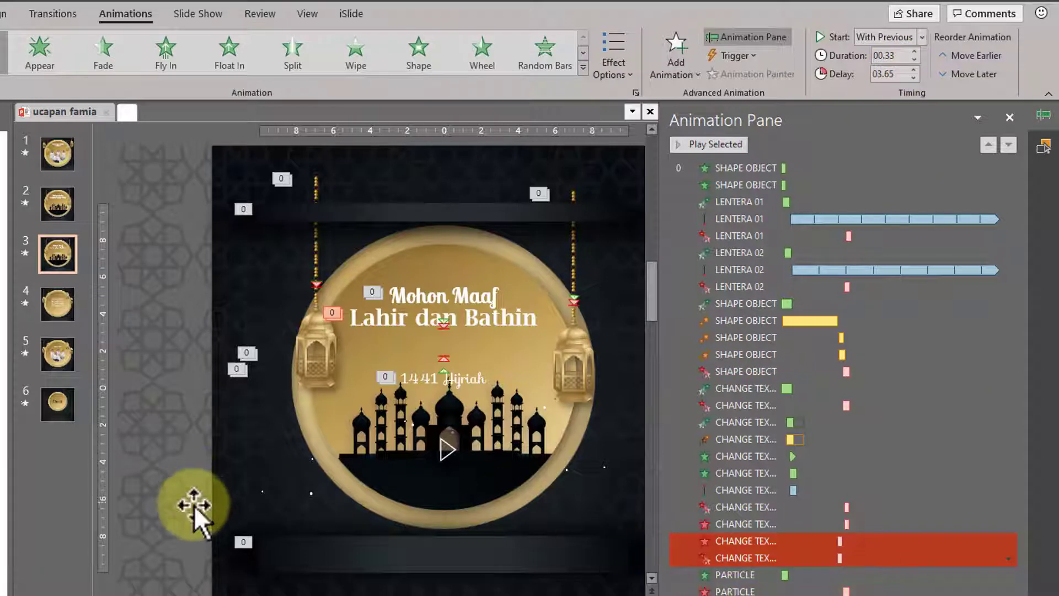
left_click(191, 535)
left_click(697, 141)
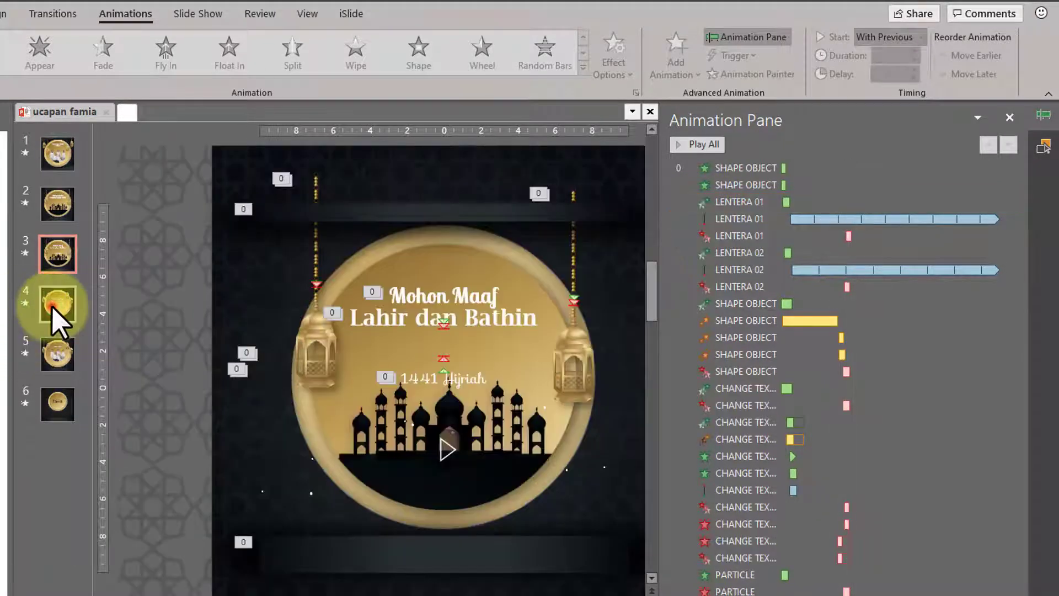
Make the motion paths of all four lanterns, LENTERA 01 to LENTERA 04, on slide 4 repeat Until End of Slide.
left_click(51, 305)
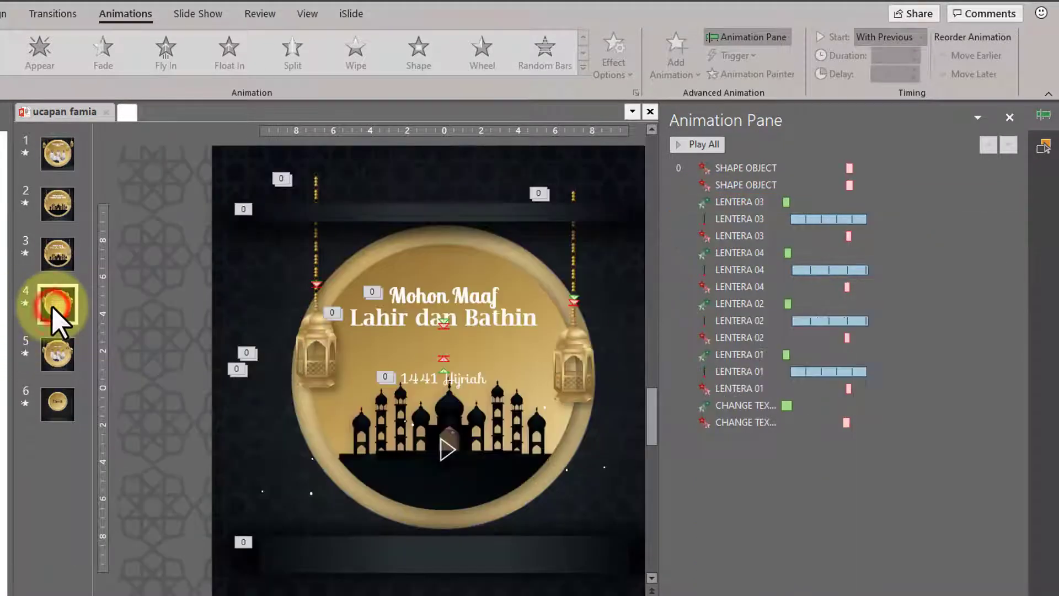
left_click(916, 221)
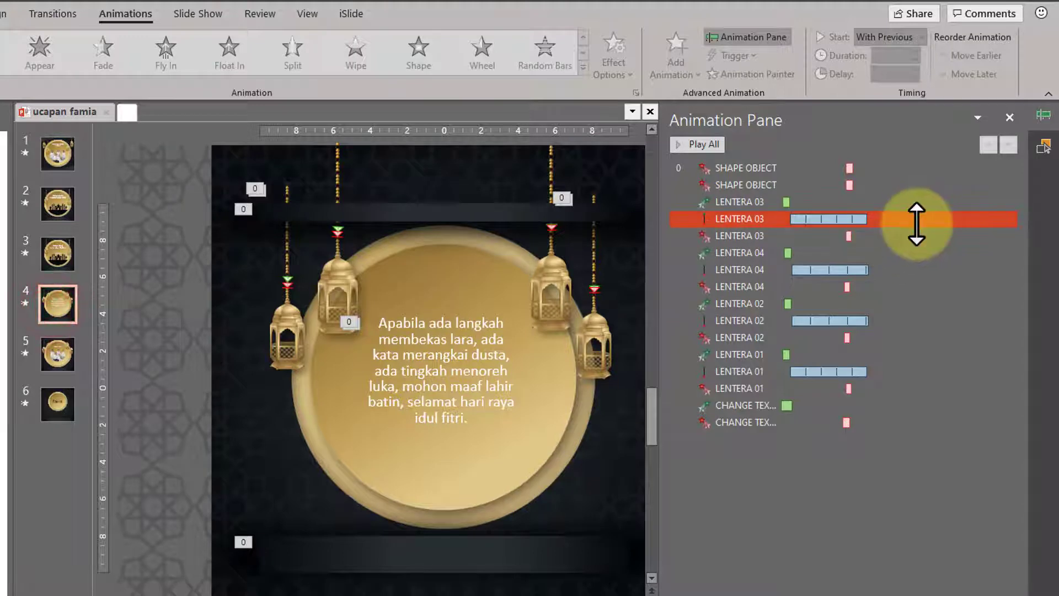
left_click(910, 283, "ctrl")
left_click(904, 334, "ctrl")
left_click(906, 269)
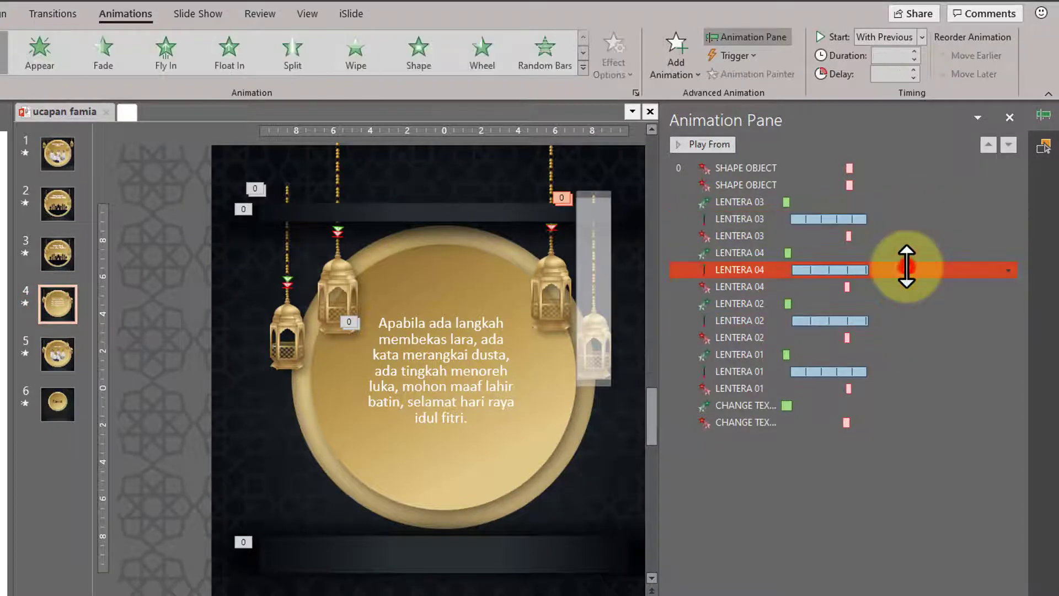
left_click(903, 320, "ctrl")
left_click(897, 371, "ctrl")
left_click(912, 235, "ctrl")
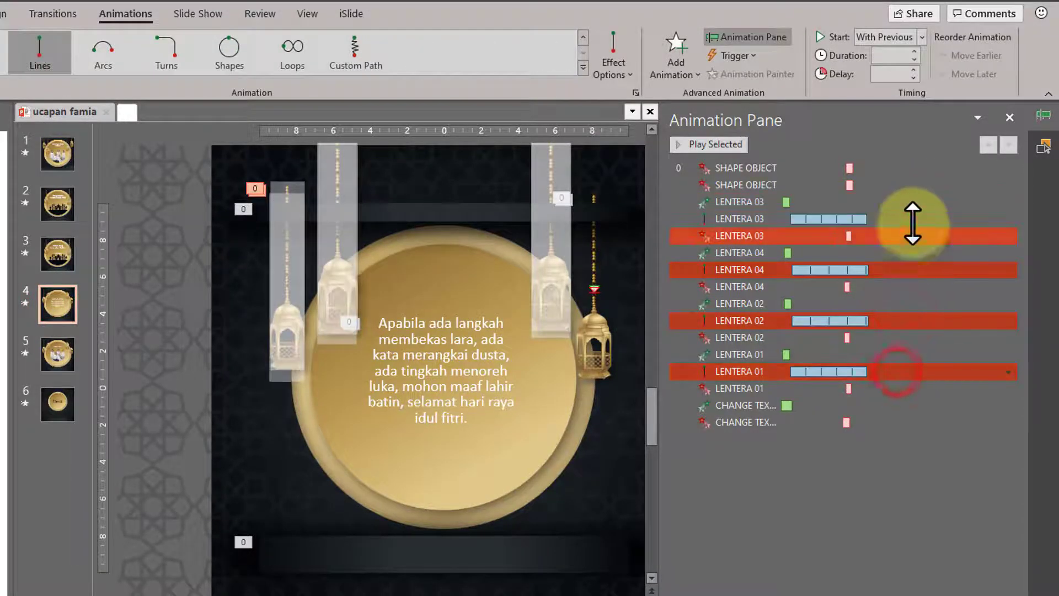
left_click(1008, 219)
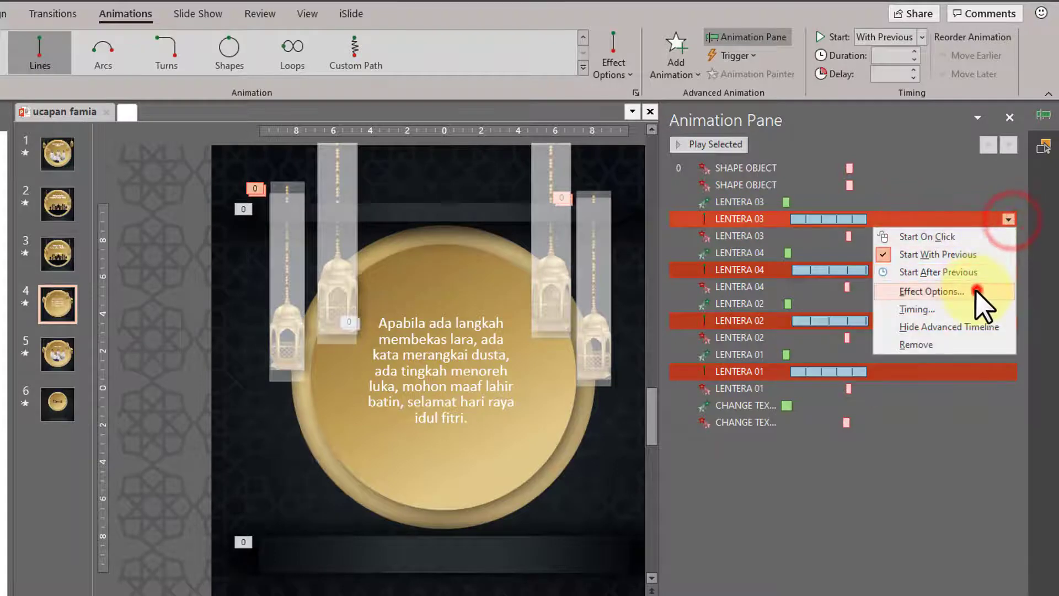
left_click(978, 291)
left_click(362, 195)
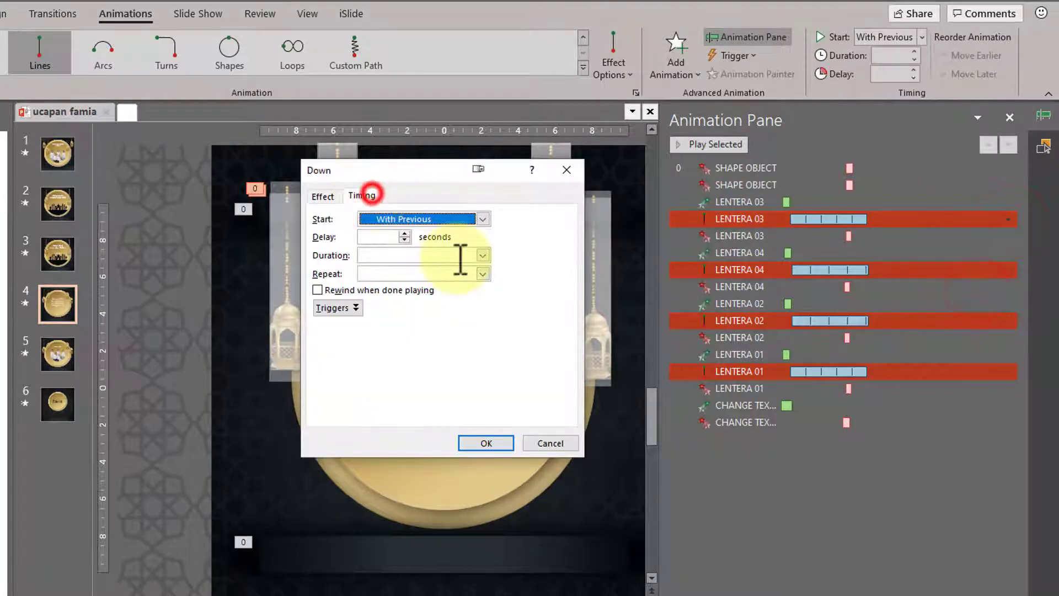
left_click(483, 273)
left_click(466, 357)
left_click(488, 444)
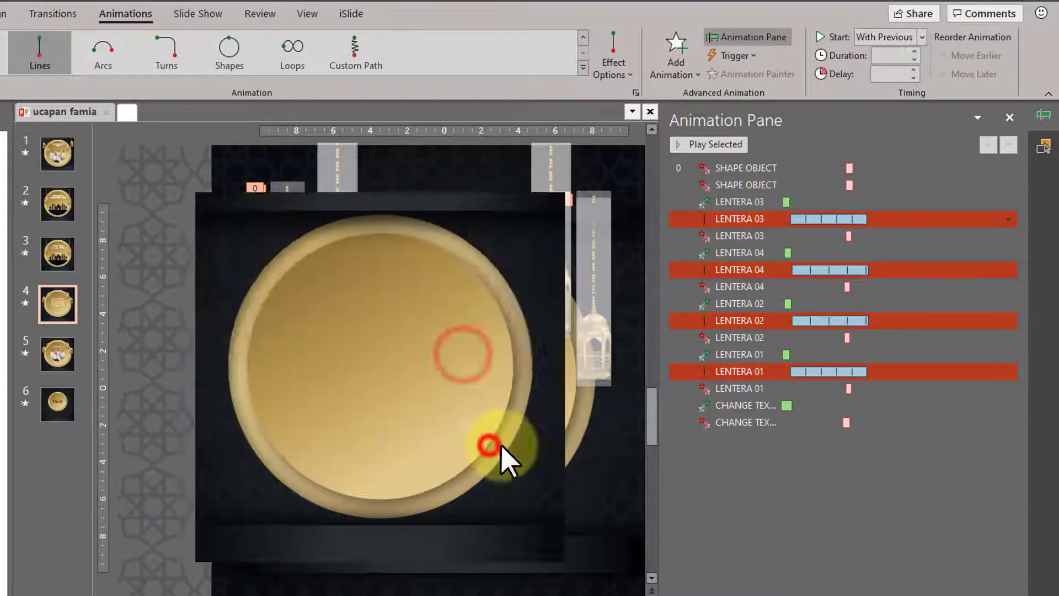
Deselect the lantern animations and preview all of slide 4's animations.
left_click(896, 507)
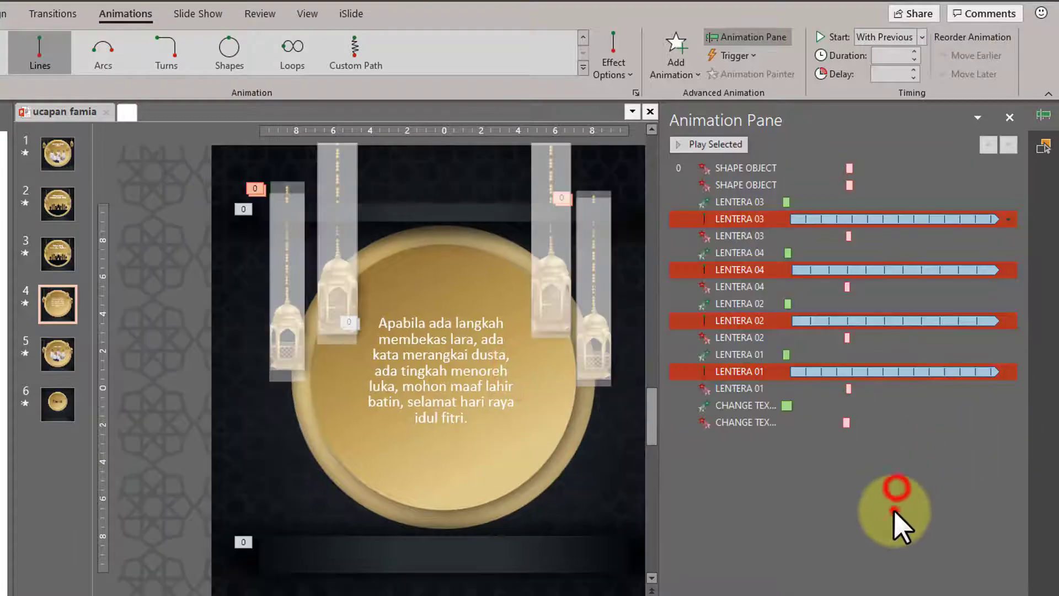
left_click(709, 144)
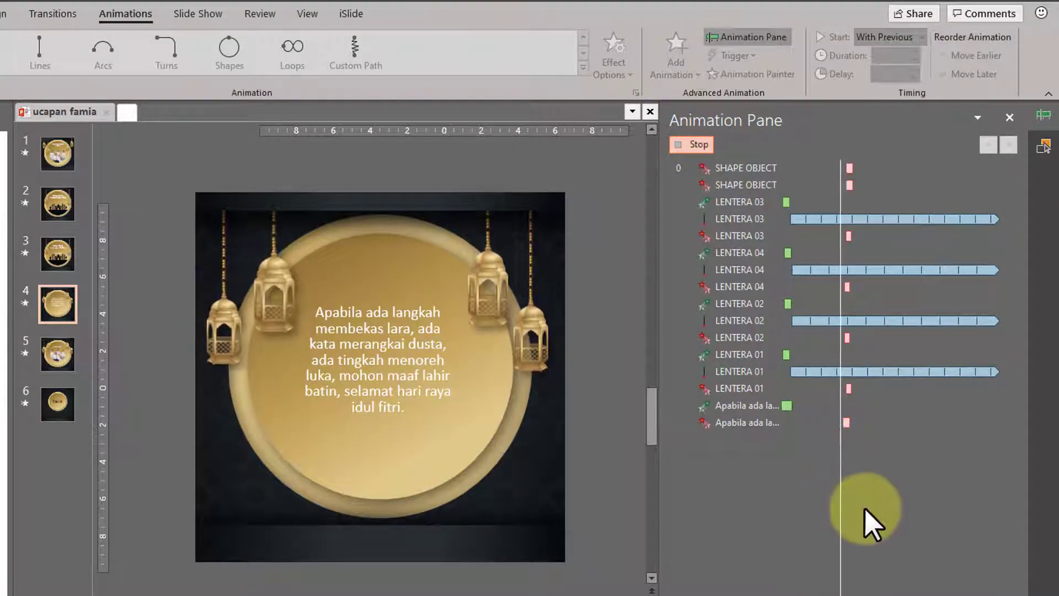
left_click(859, 544)
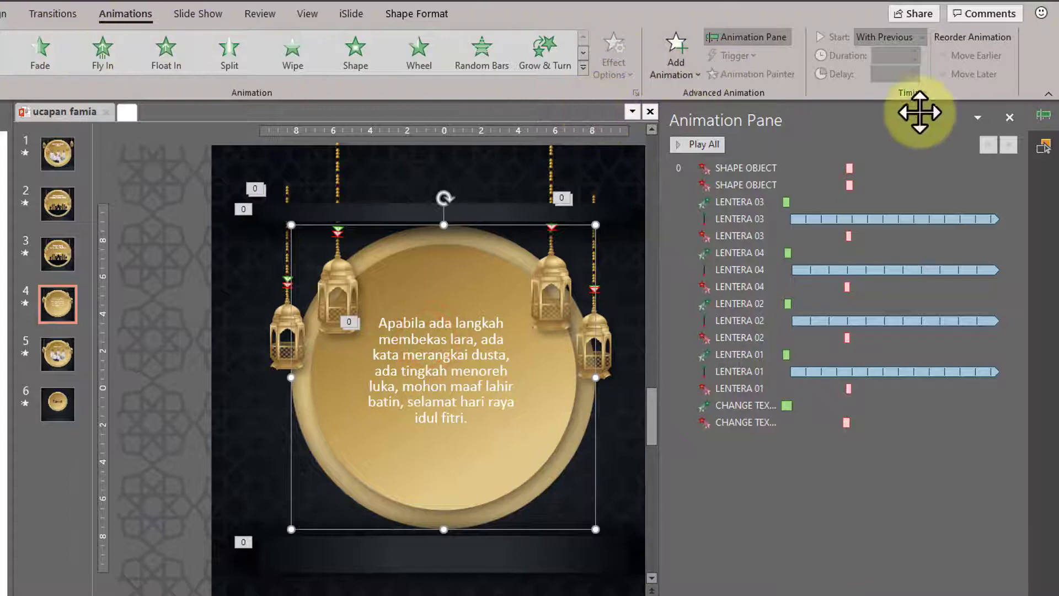
Change the font of the CHANGE TEXT HERE 02 message on slide 4 to Lobster Two.
left_click(1044, 146)
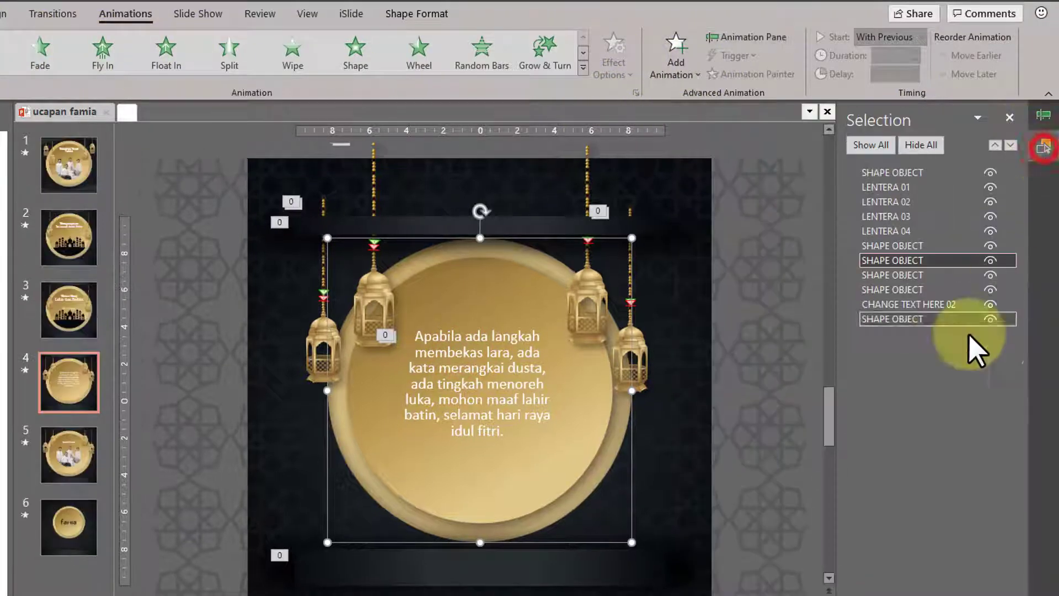
left_click(927, 305)
left_click(0, 14)
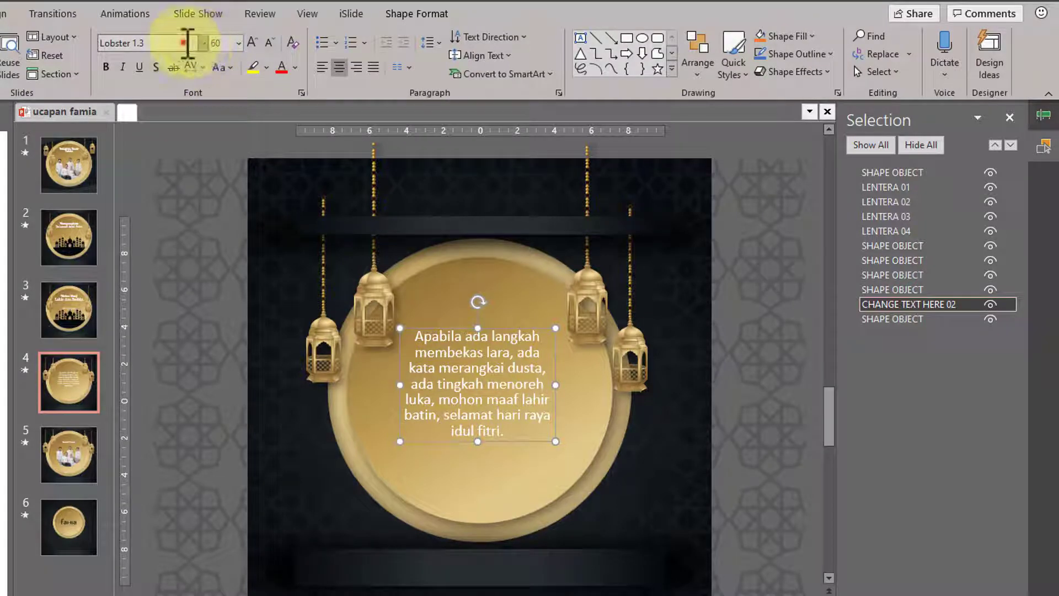
left_click(187, 43)
key("Return")
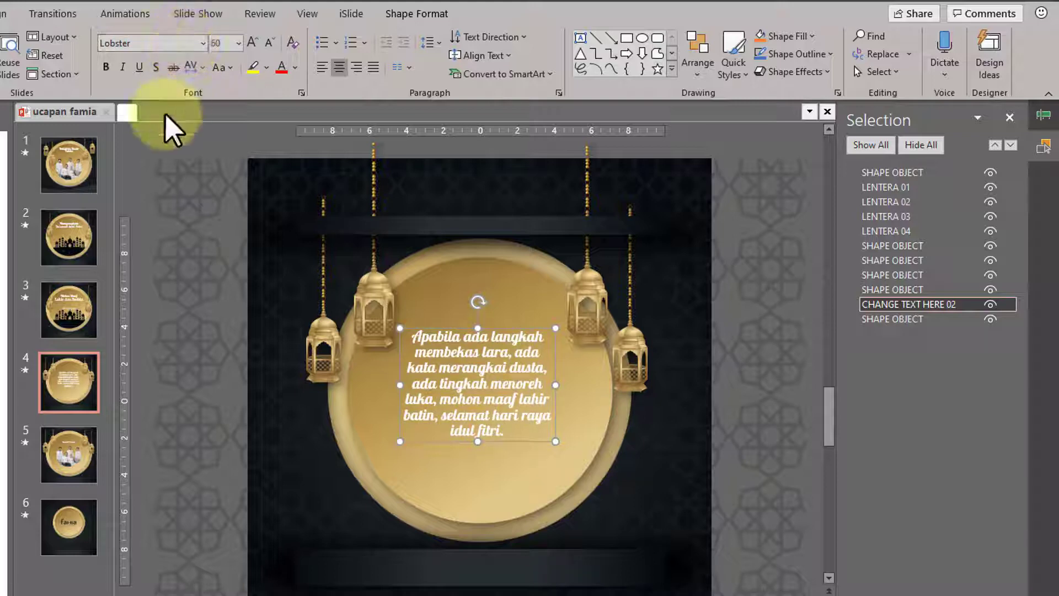
left_click(167, 45)
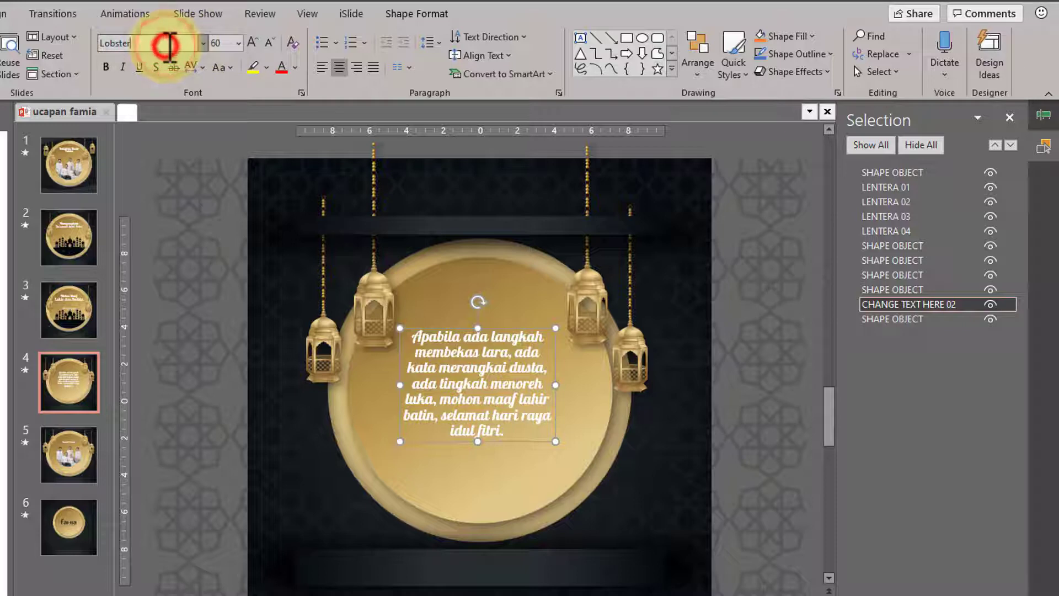
type("Two")
key("Return")
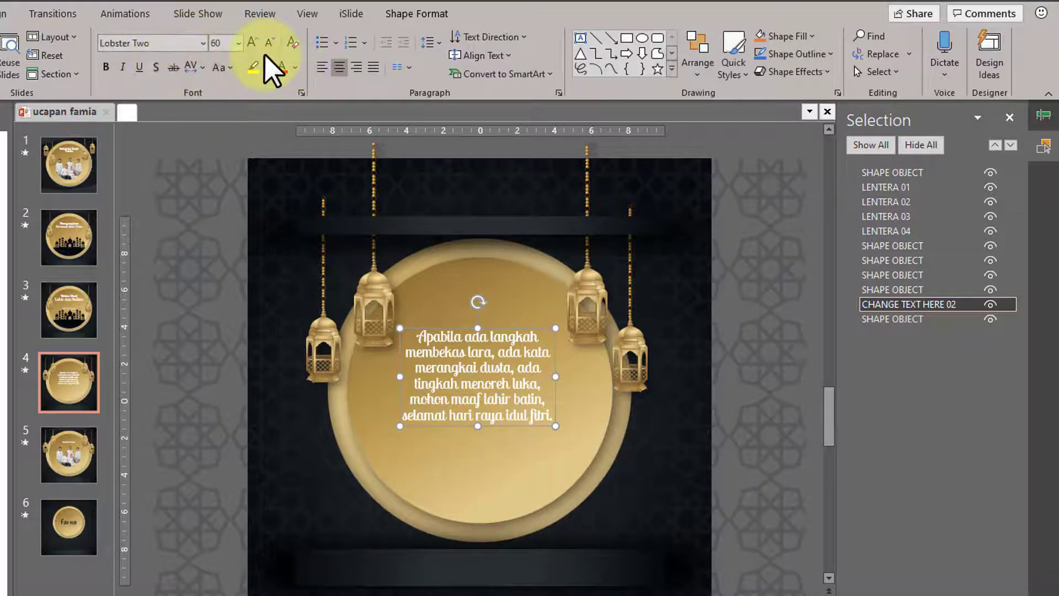
Increase the slide 4 message's font size to 66 and widen its text box equally on both sides.
left_click(252, 43)
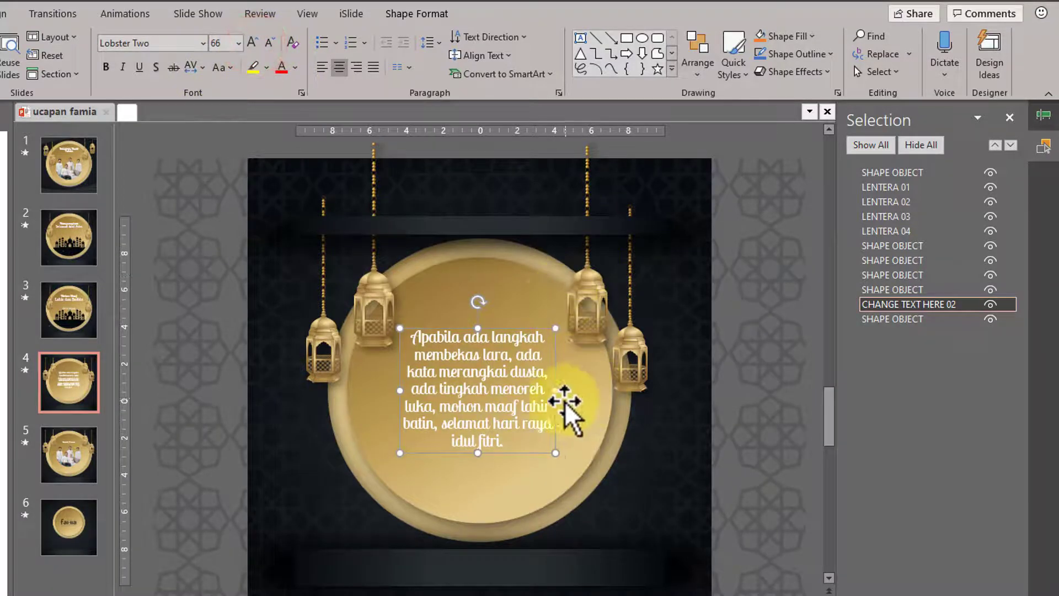
left_click_drag(557, 390, 568, 387)
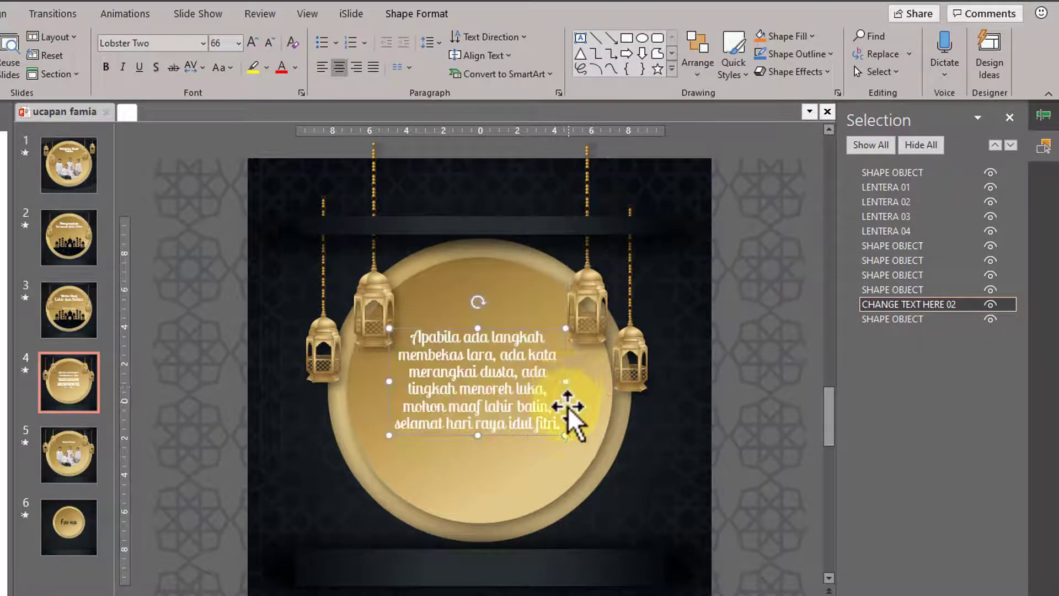
Change the slide 4 message's line spacing to Exactly 125 pt.
left_click(558, 91)
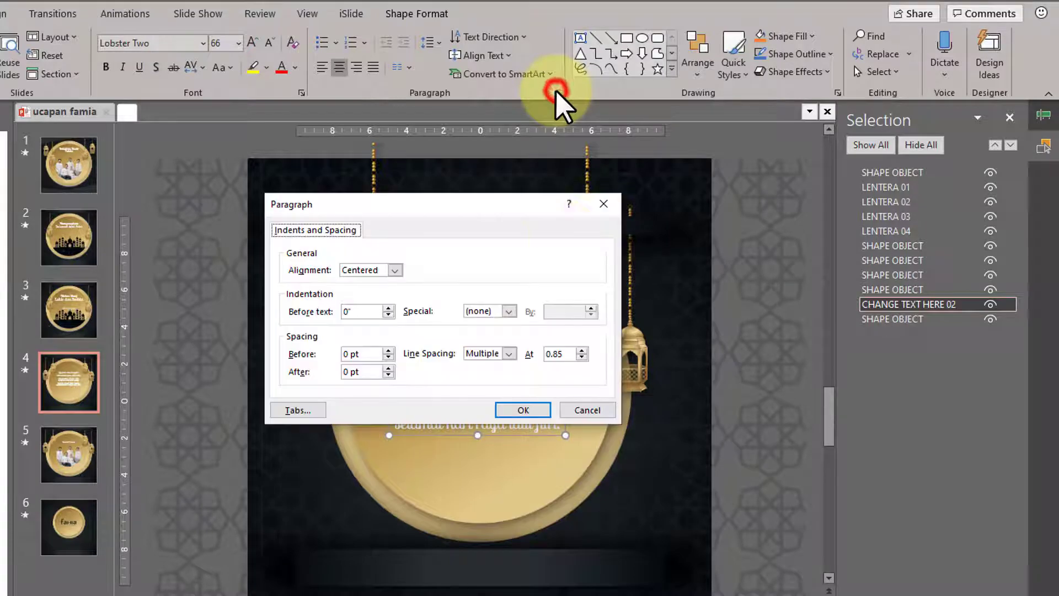
left_click(509, 355)
left_click(502, 411)
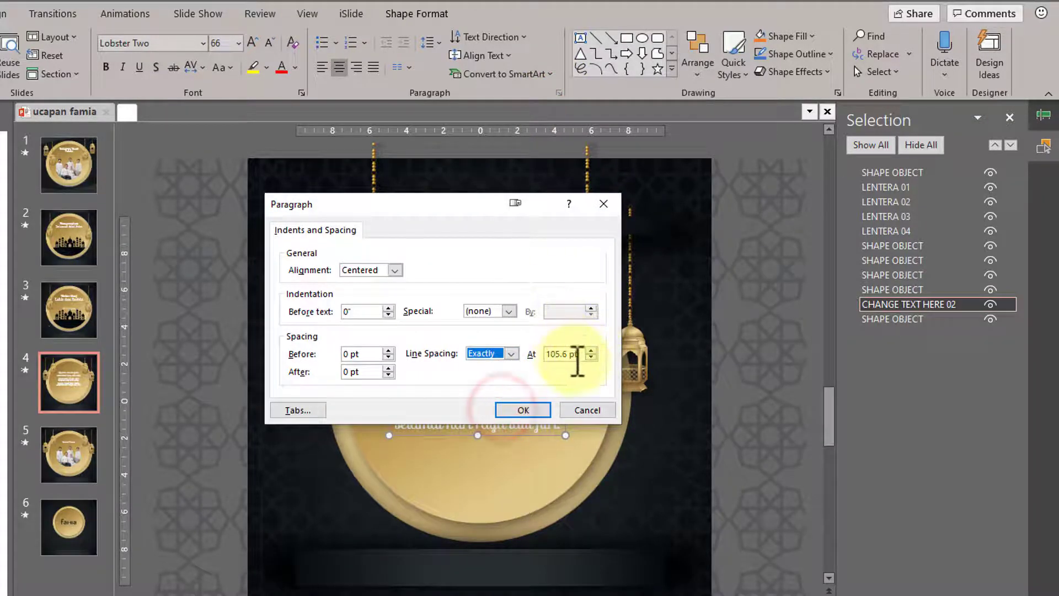
double_click(580, 354)
type("12")
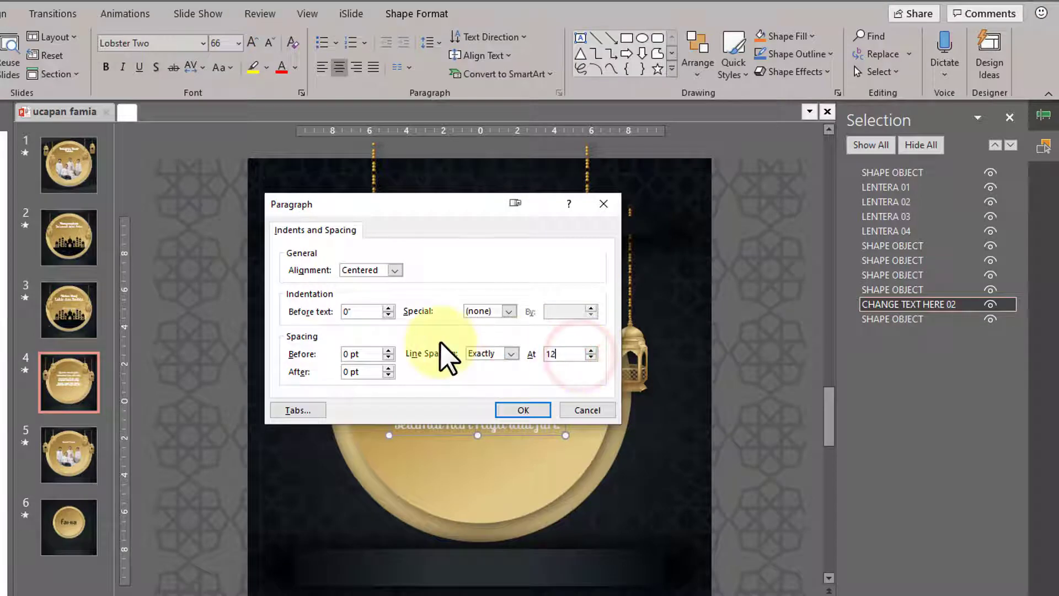
type("0")
key("Return")
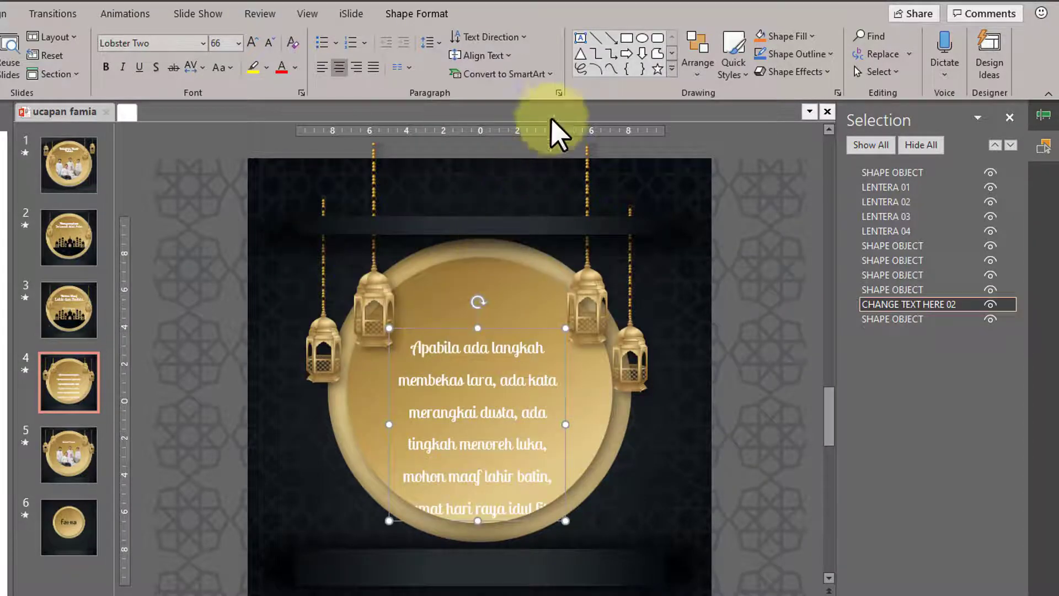
Reduce the slide 4 message's exact line spacing to 100 pt.
left_click(558, 92)
double_click(567, 354)
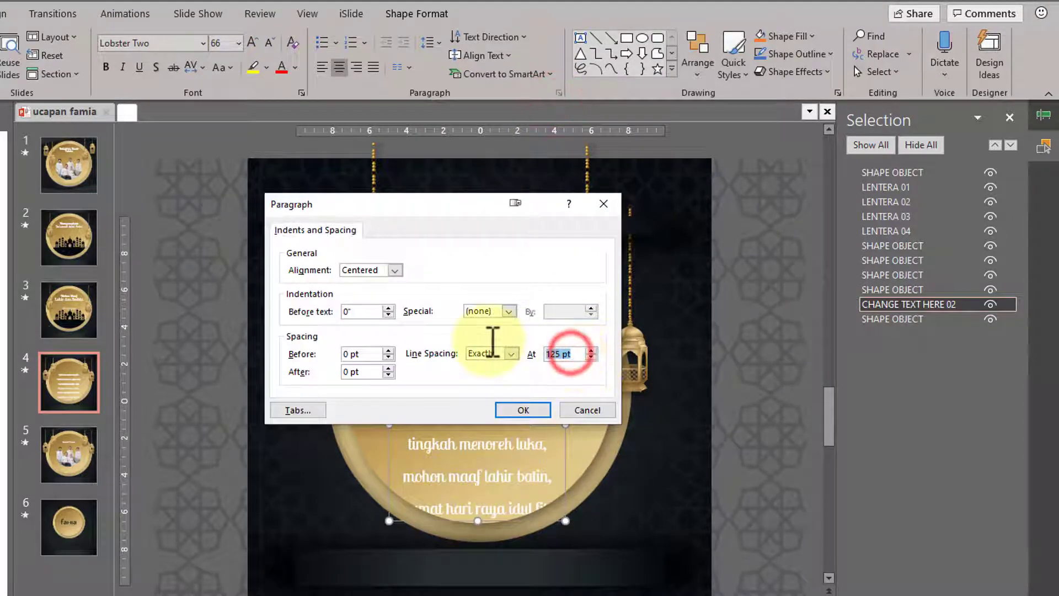
type("100")
key("Return")
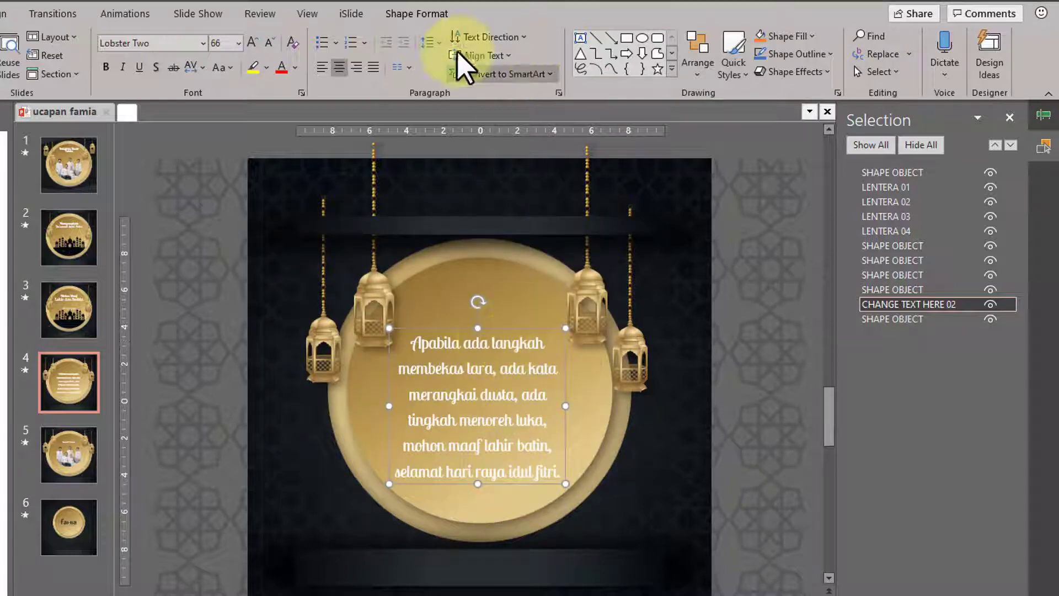
Set the slide 4 message's exact line spacing to 88 pt and move its text box slightly up within the gold circle.
left_click(558, 93)
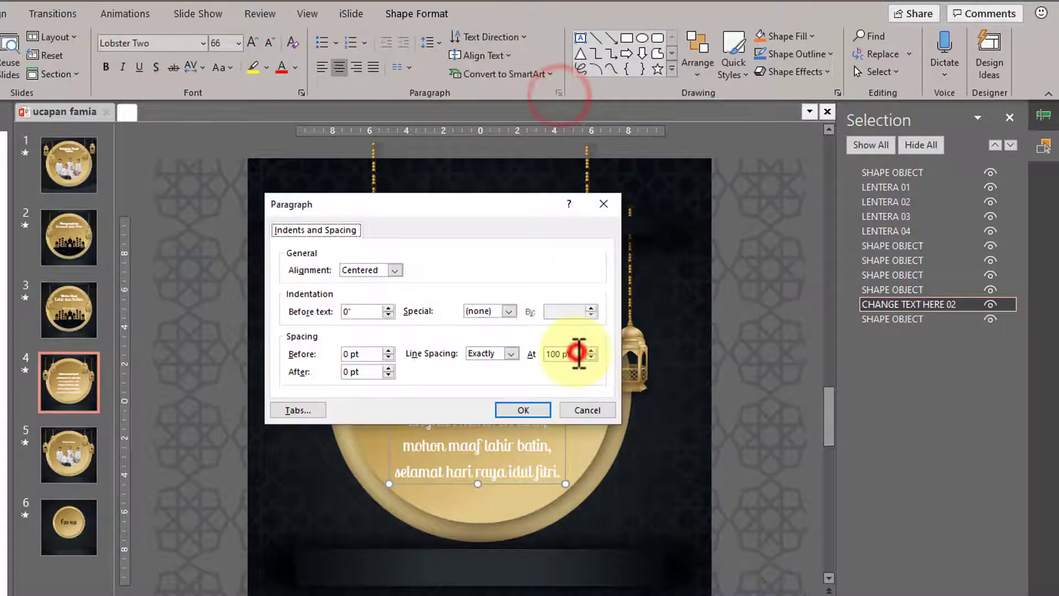
left_click_drag(579, 353, 433, 336)
type("88")
key("Return")
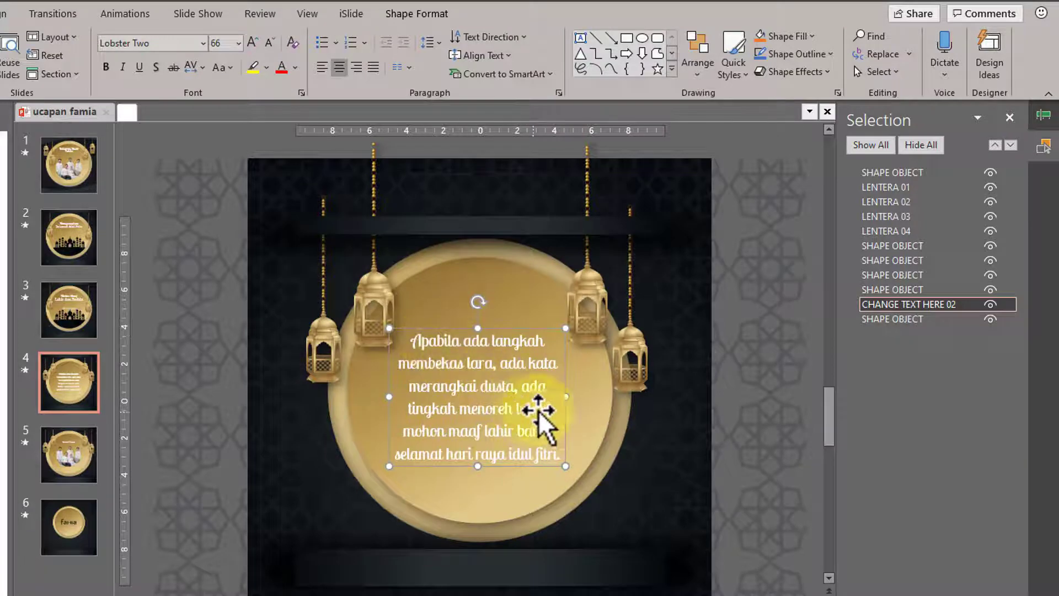
left_click_drag(567, 366, 569, 351)
left_click(995, 404)
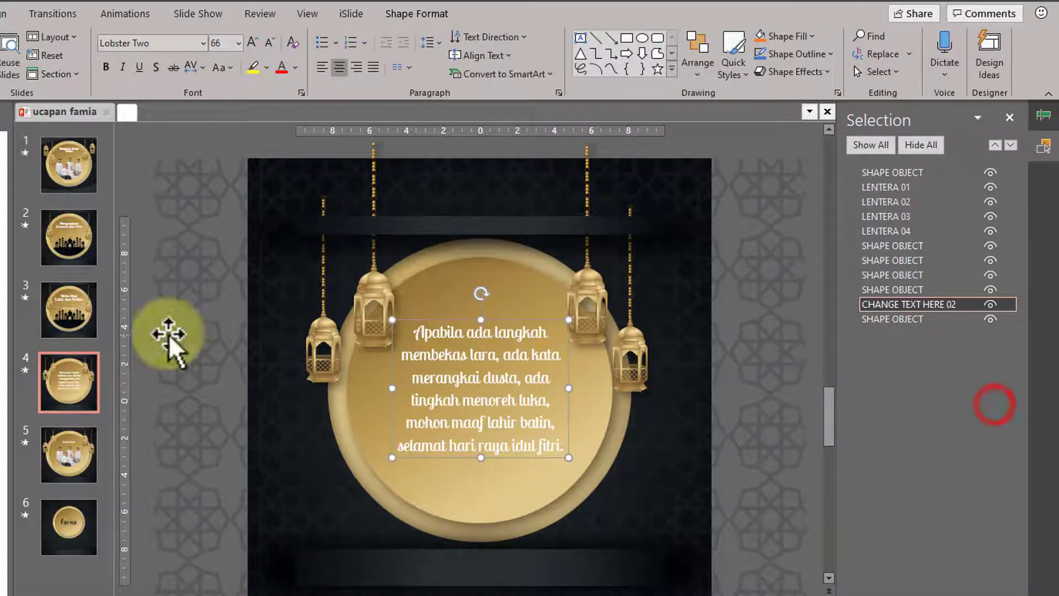
Preview all of slide 4's animations with the reformatted message.
left_click(1044, 114)
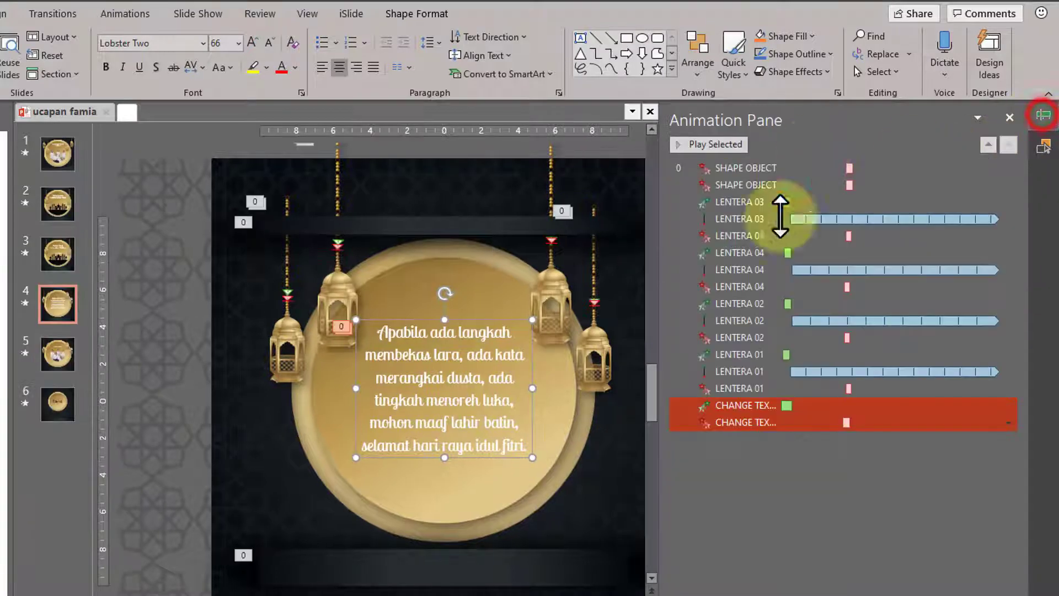
left_click(826, 449)
left_click(698, 145)
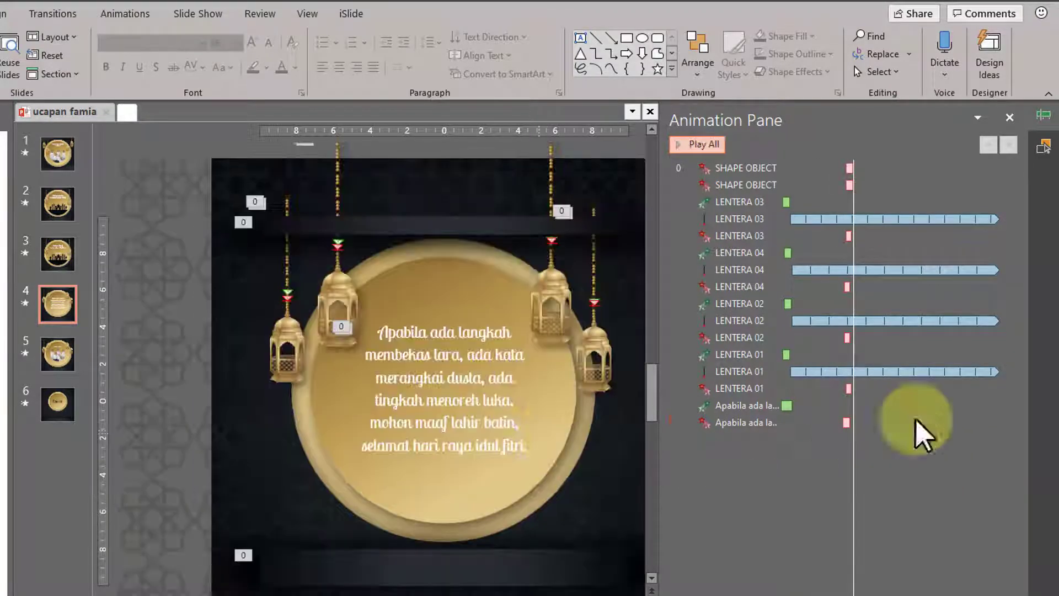
left_click(789, 409)
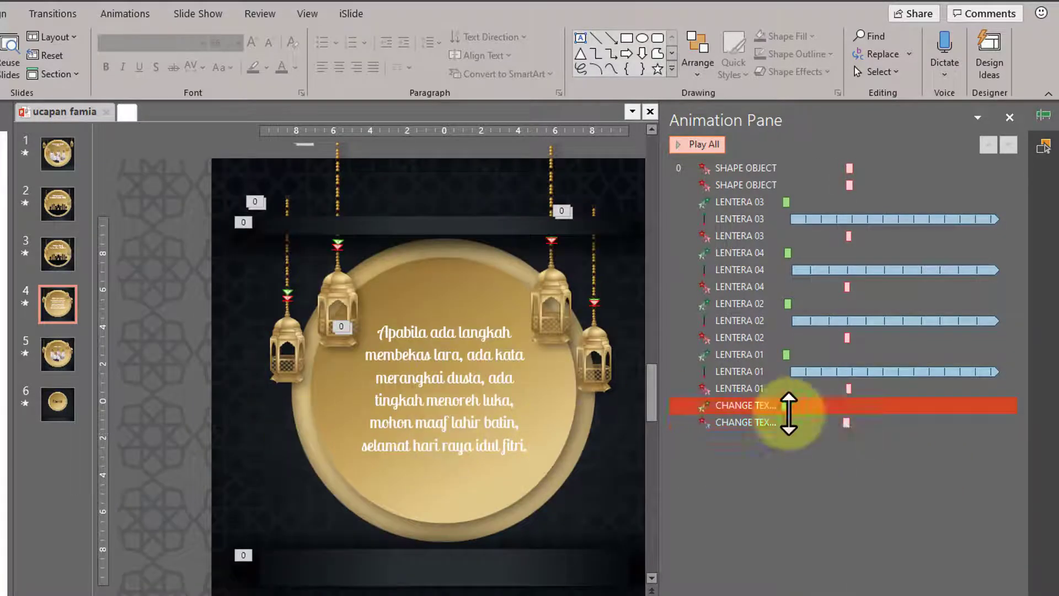
Make the motion paths of lanterns LENTERA 01 to LENTERA 04 on slide 5 repeat Until End of Slide.
left_click(62, 357)
left_click(889, 303)
left_click(905, 354, "ctrl")
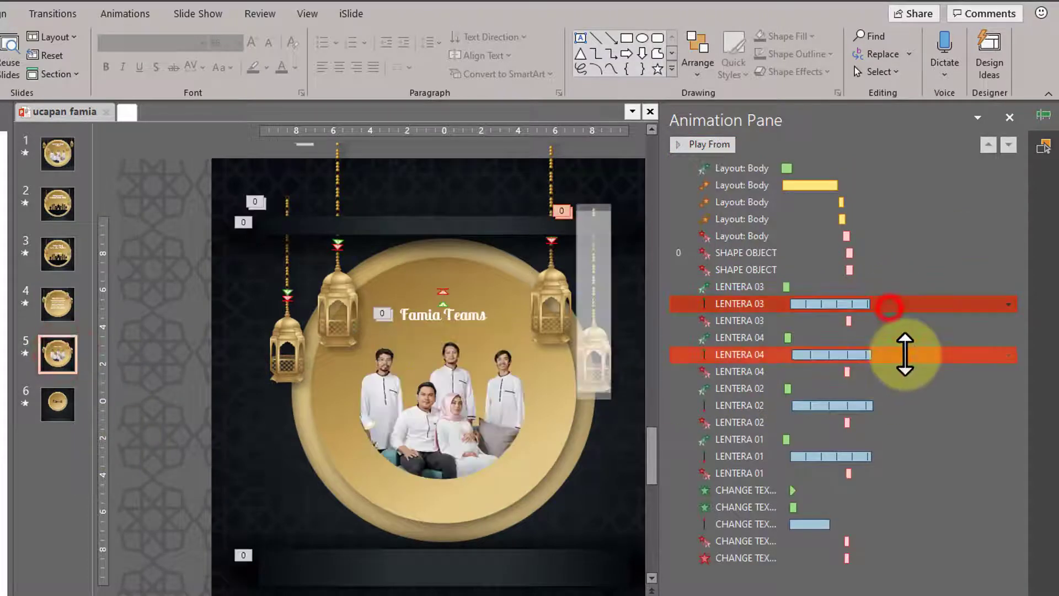
left_click(901, 406, "ctrl")
left_click(895, 459, "ctrl")
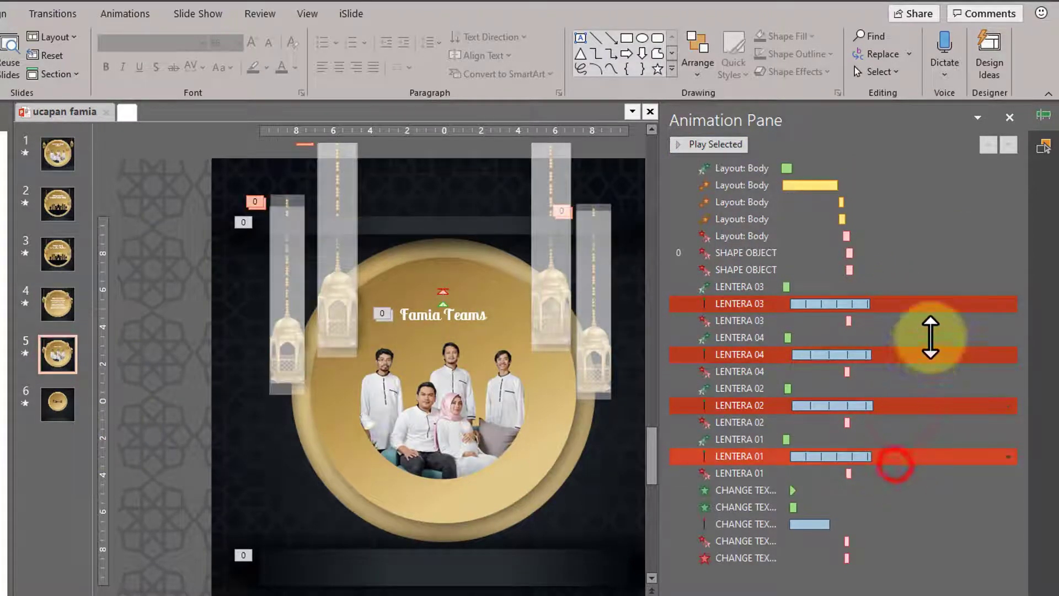
left_click(926, 337, "ctrl")
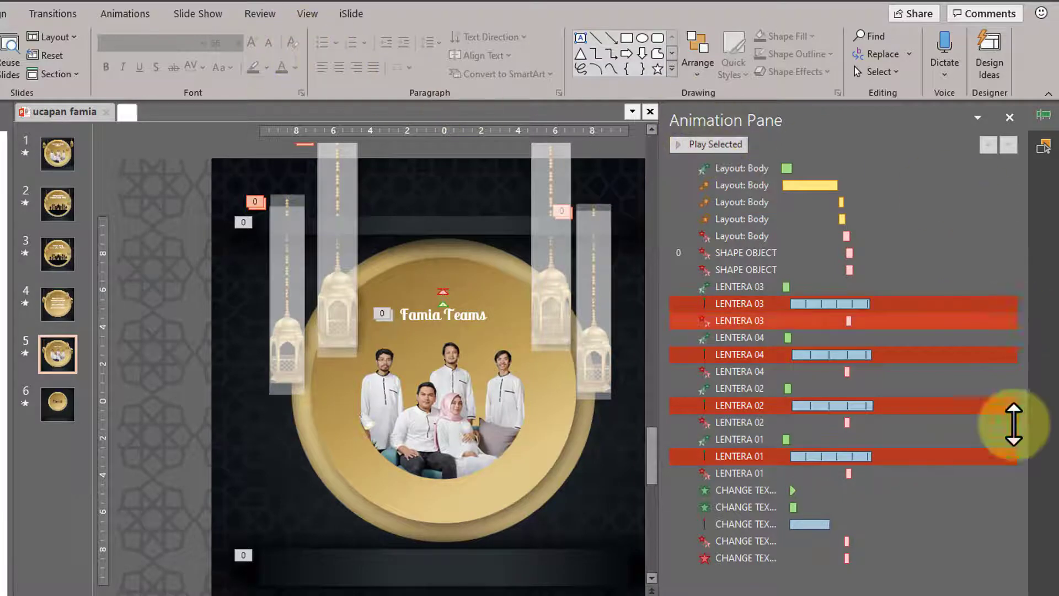
left_click(1009, 456)
left_click(964, 526)
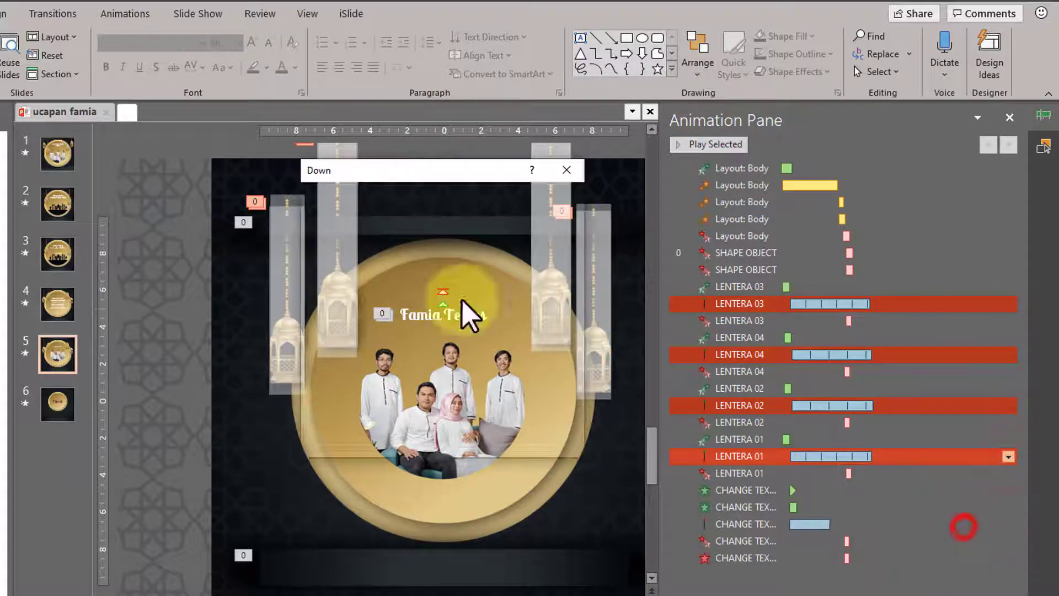
left_click(362, 196)
left_click(483, 274)
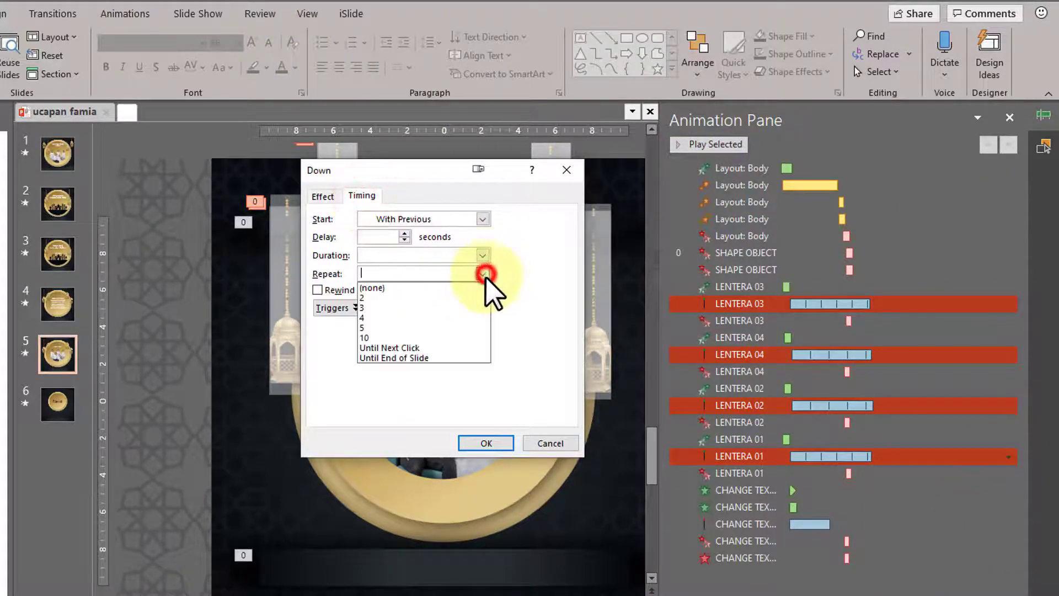
left_click(456, 357)
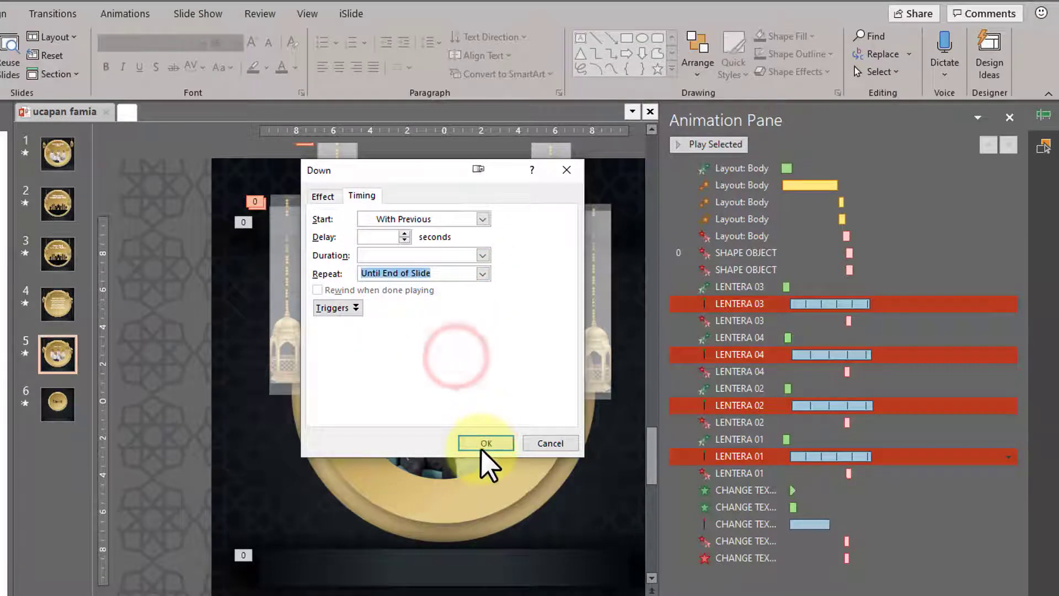
left_click(484, 444)
left_click(894, 573)
Extend the slide 5 Famia Teams text's motion path to end at 4.2 s, and preview all of the slide's animations.
left_click(892, 522)
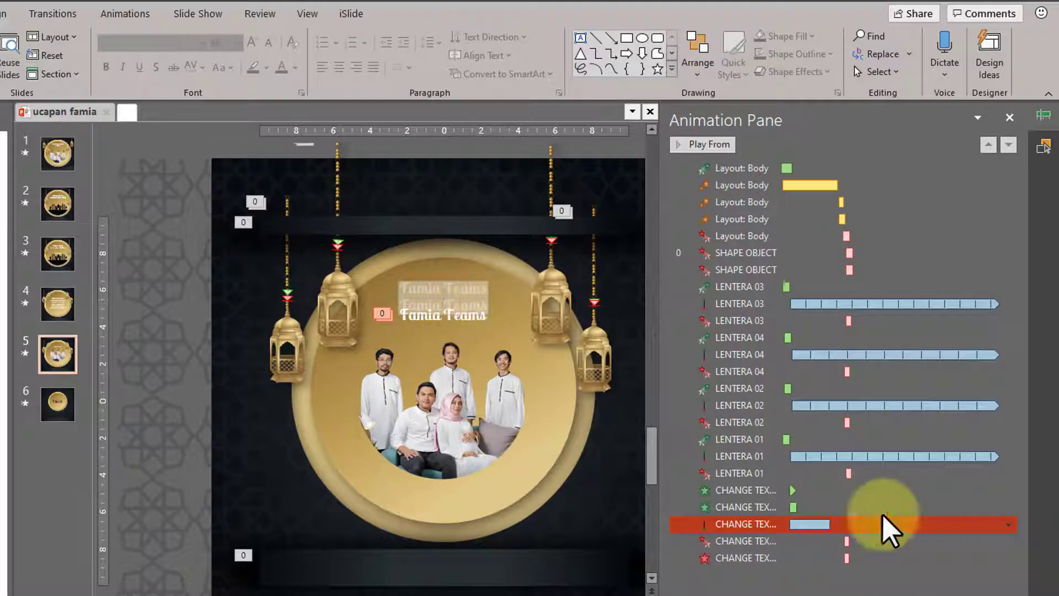
left_click_drag(830, 524, 844, 554)
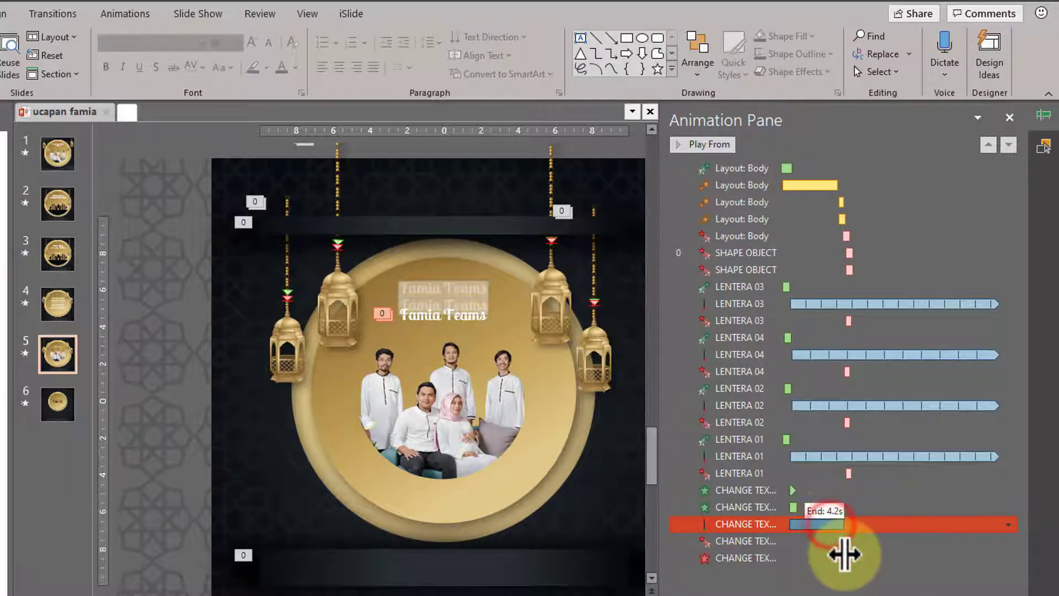
left_click(904, 568)
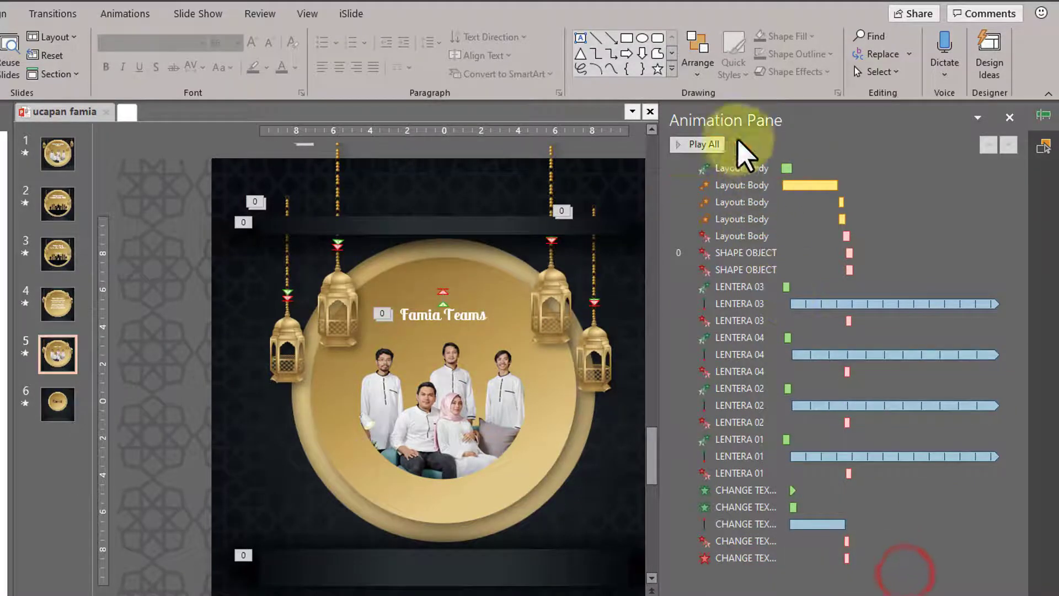
left_click(699, 144)
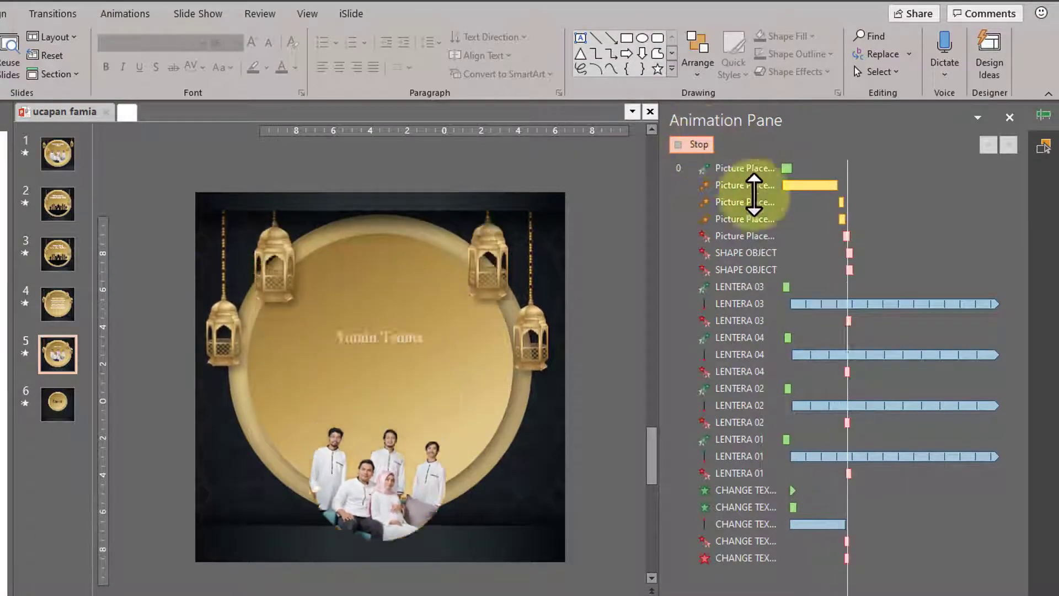
left_click(926, 538)
Move the CHANGE TEXT HERE 03 text on slide 5 slightly down, closer to the team photo.
left_click(422, 316)
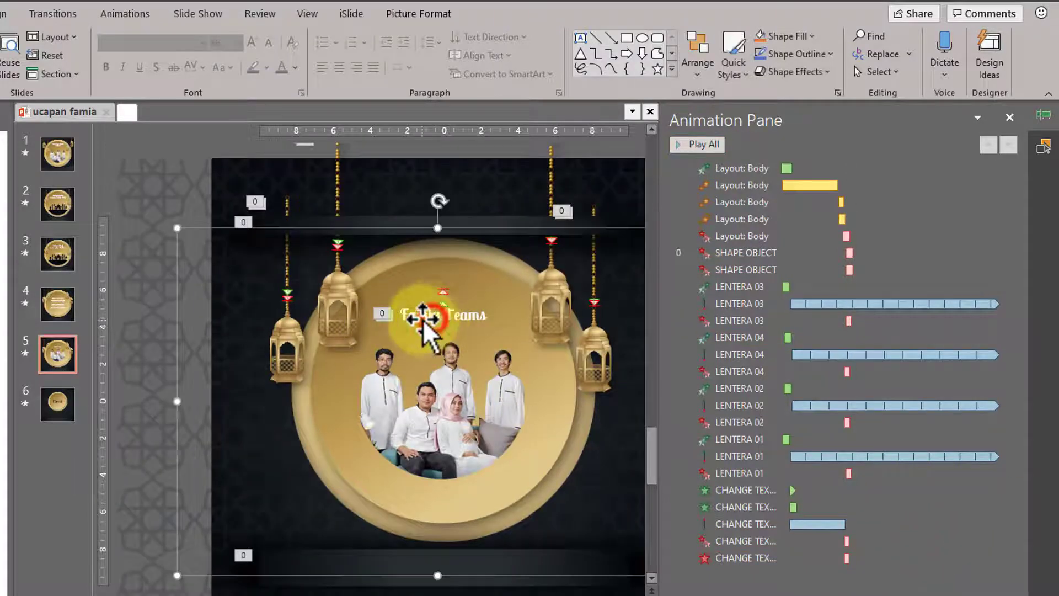
left_click(1043, 148)
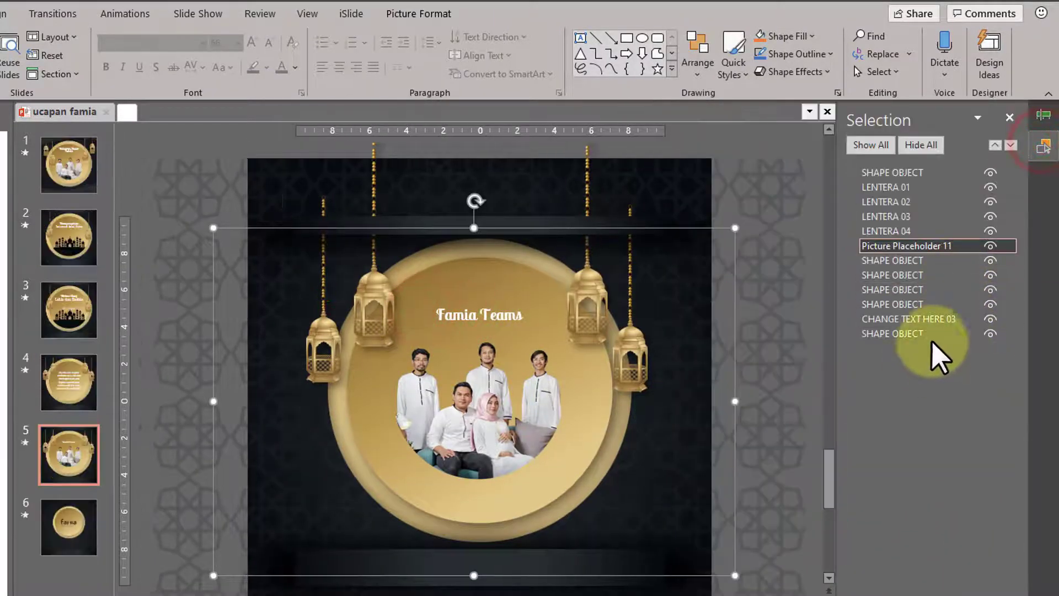
left_click(940, 319)
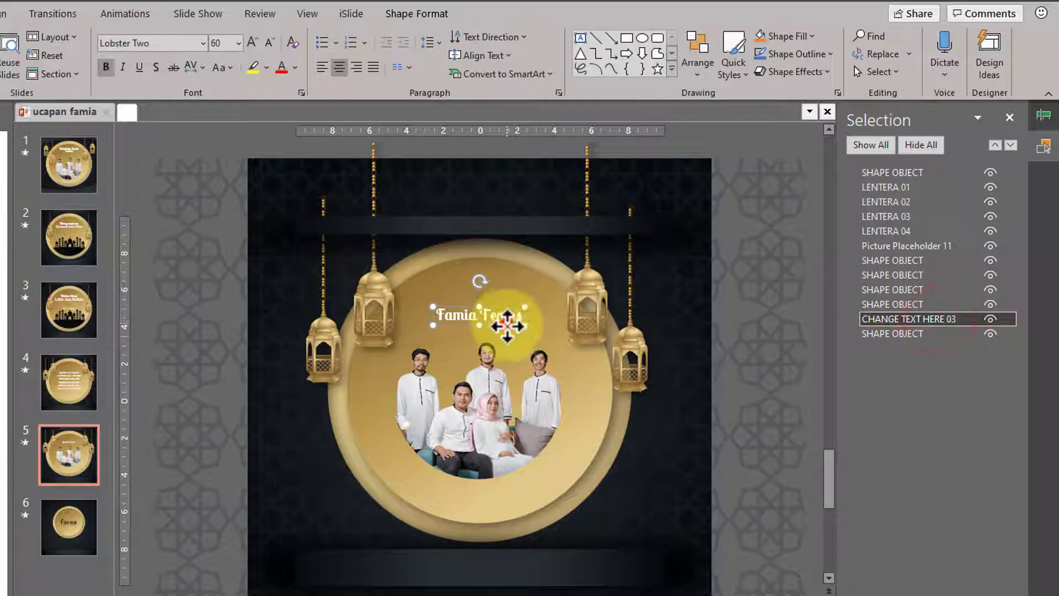
left_click_drag(507, 325, 506, 331)
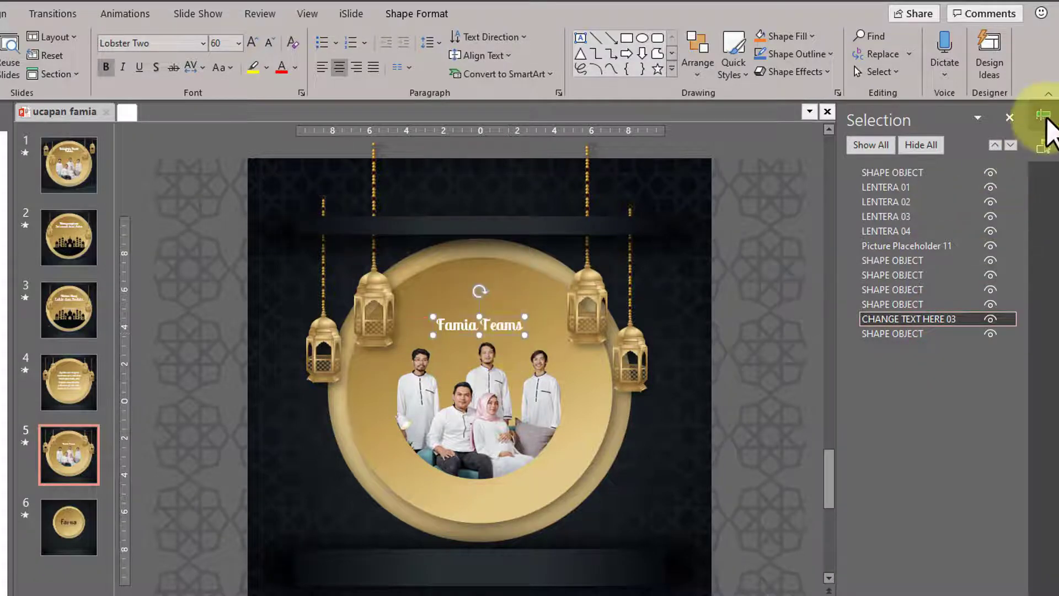
Adjust the Famia Teams text's motion path so it runs a short distance downward, ending at the text's position.
left_click(1044, 116)
left_click(1044, 114)
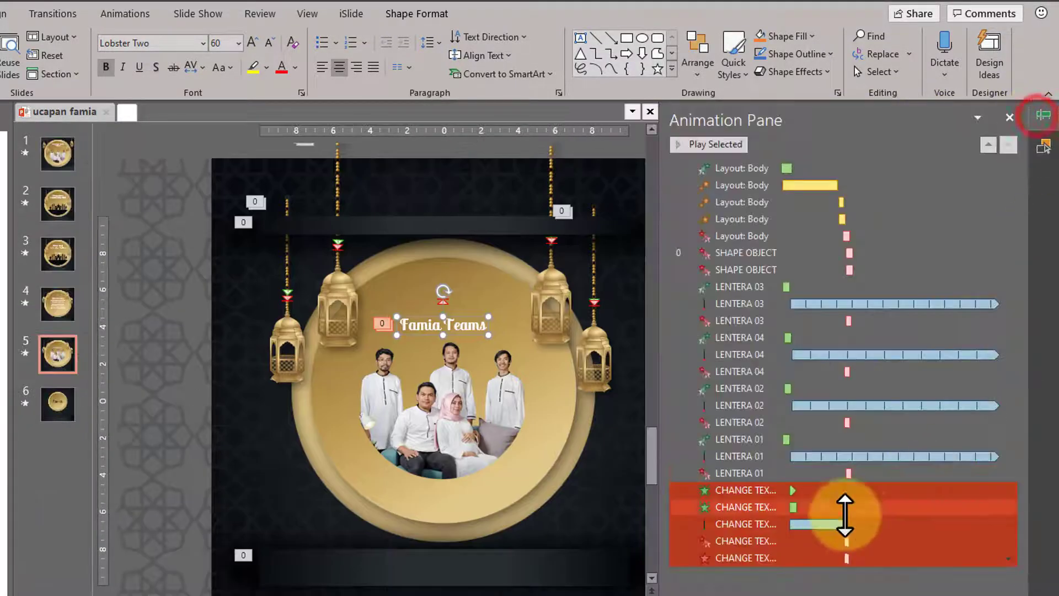
left_click(859, 521)
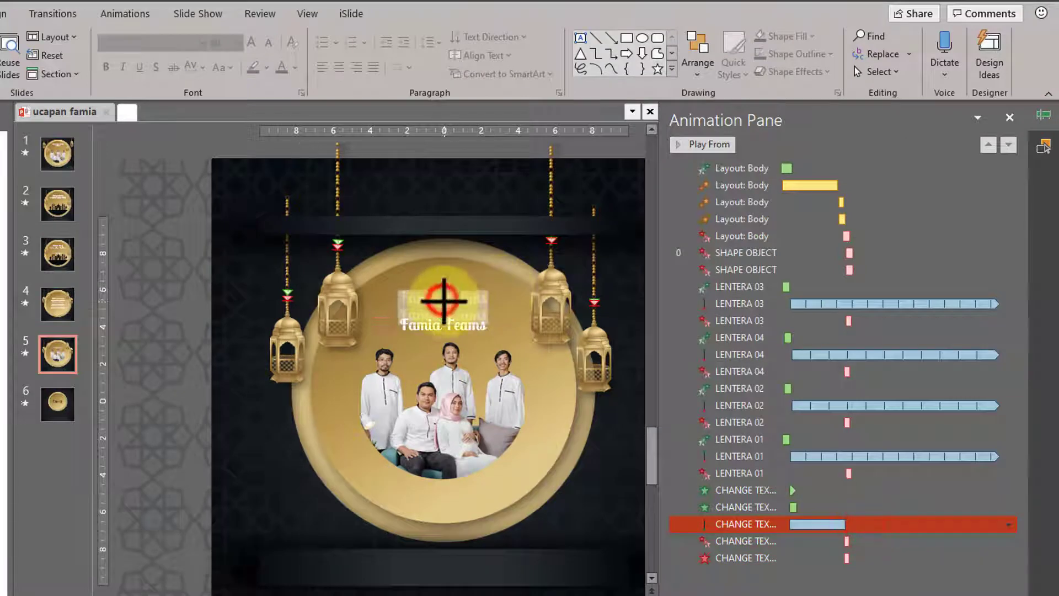
scroll(402, 303, "up", 5)
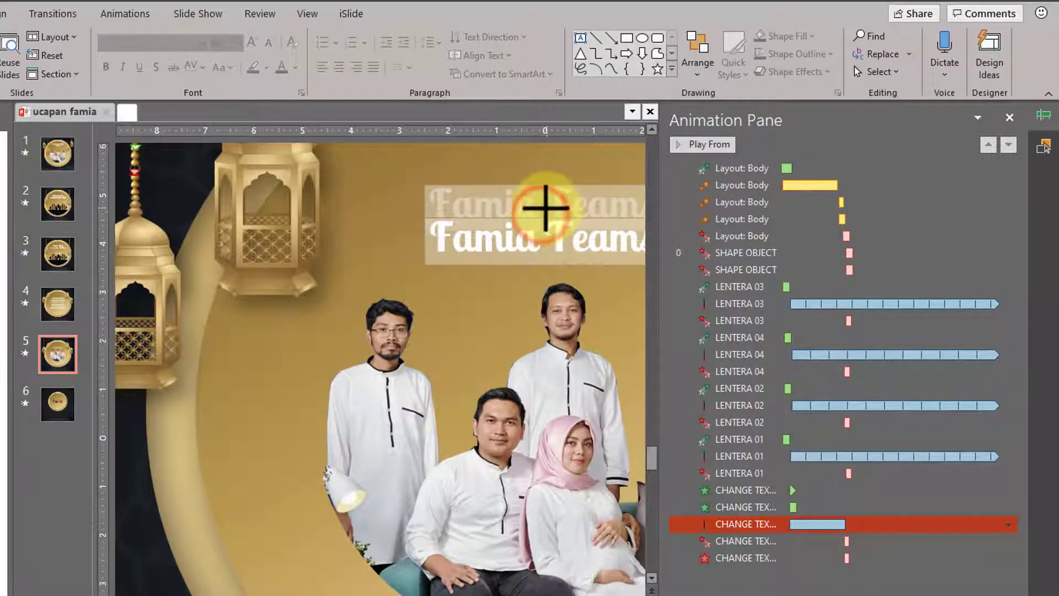
scroll(586, 255, "down", 5)
Preview all of slide 5's animations with the adjusted text motion path.
left_click(826, 574)
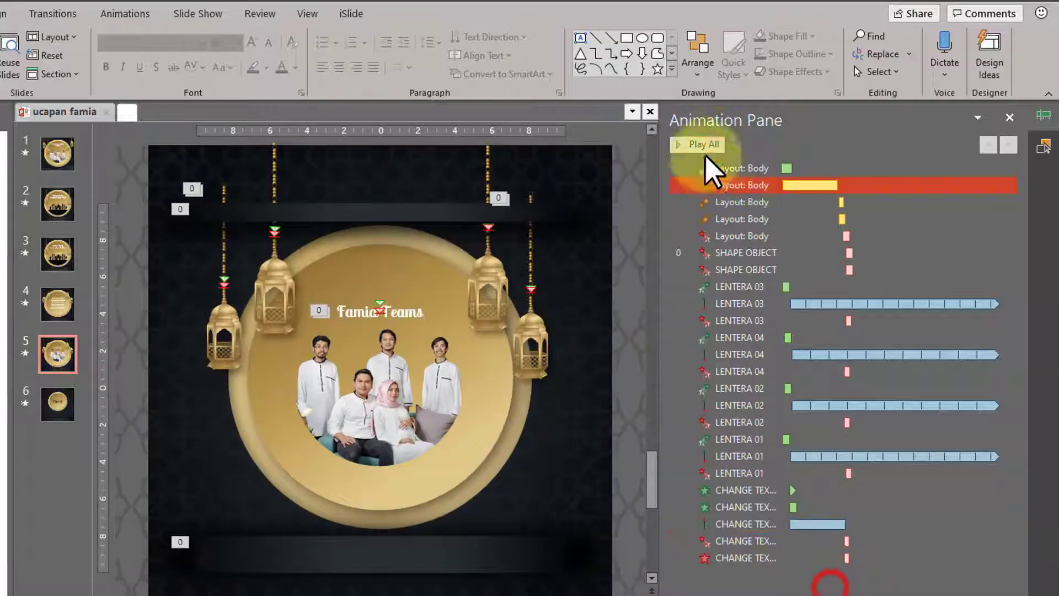
left_click(689, 144)
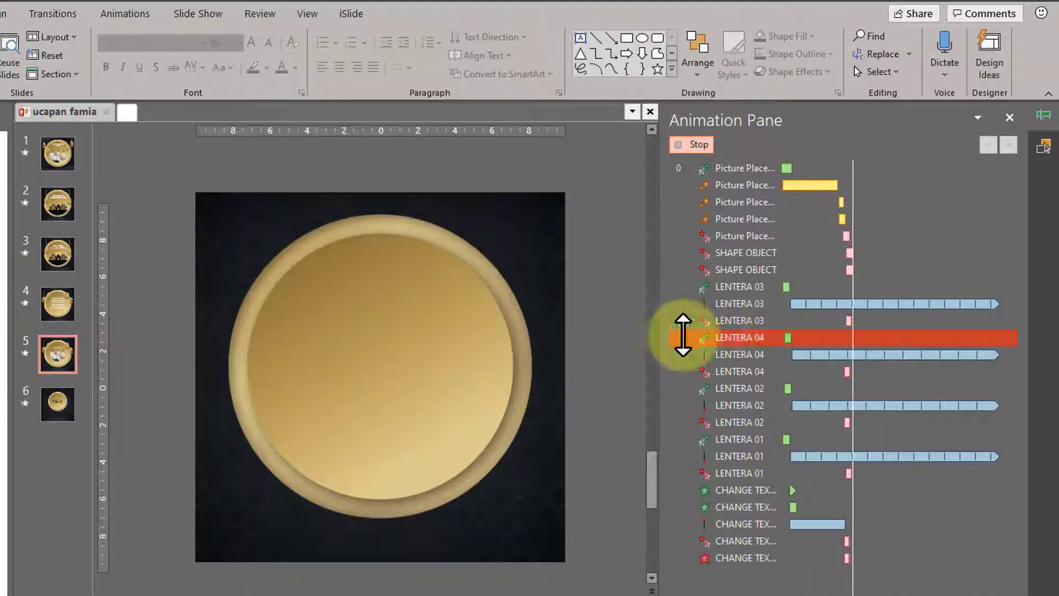
left_click(622, 322)
left_click(444, 404)
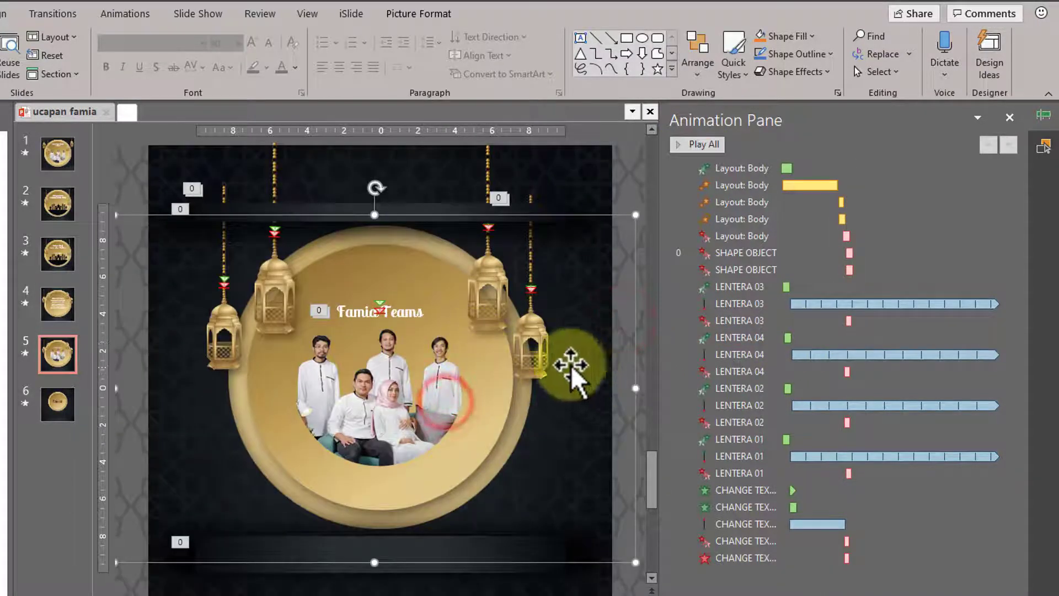
Open slide 6 with the famia logo and preview all of its animations.
left_click(67, 415)
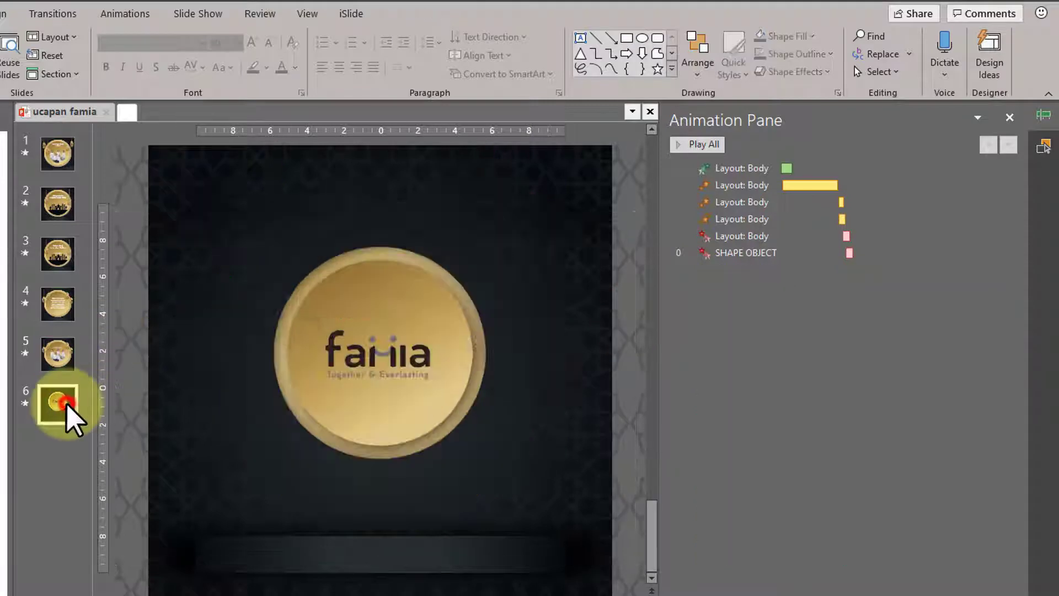
left_click(894, 385)
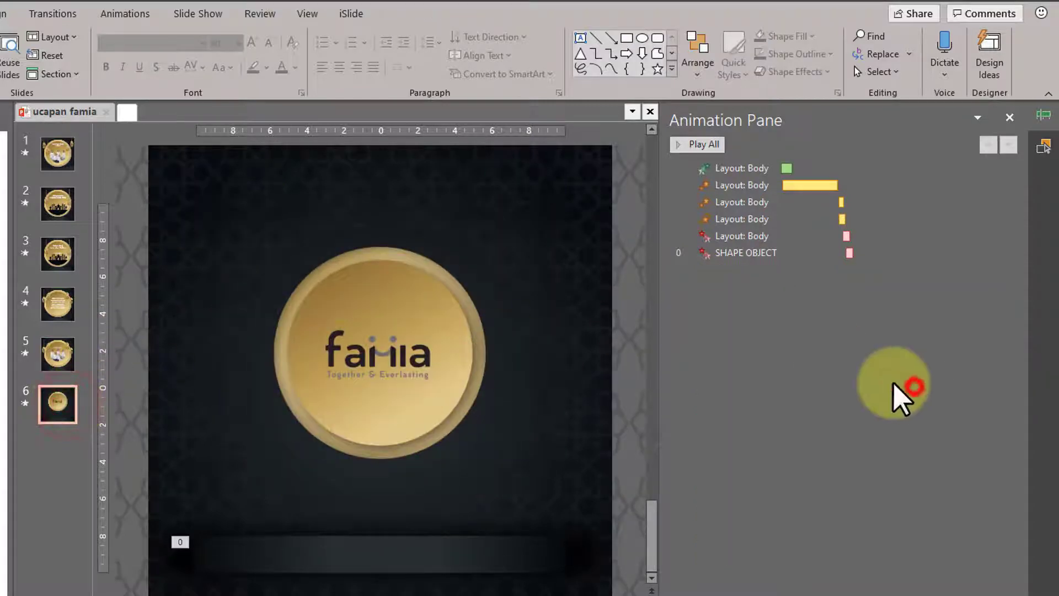
left_click(714, 144)
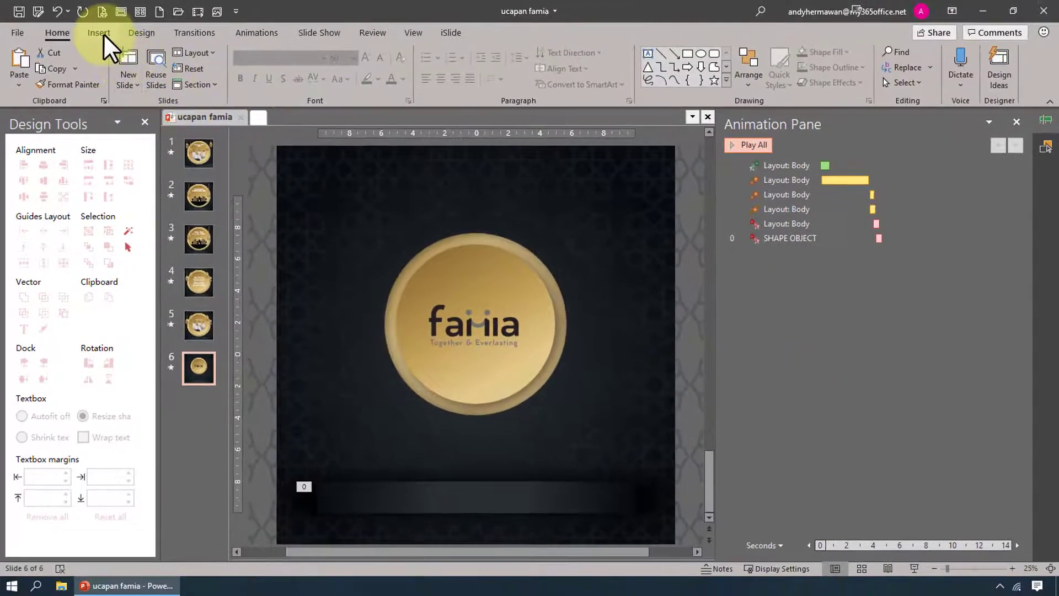
Cover slide 6 completely with a rectangle that has a black fill and no outline.
left_click(104, 33)
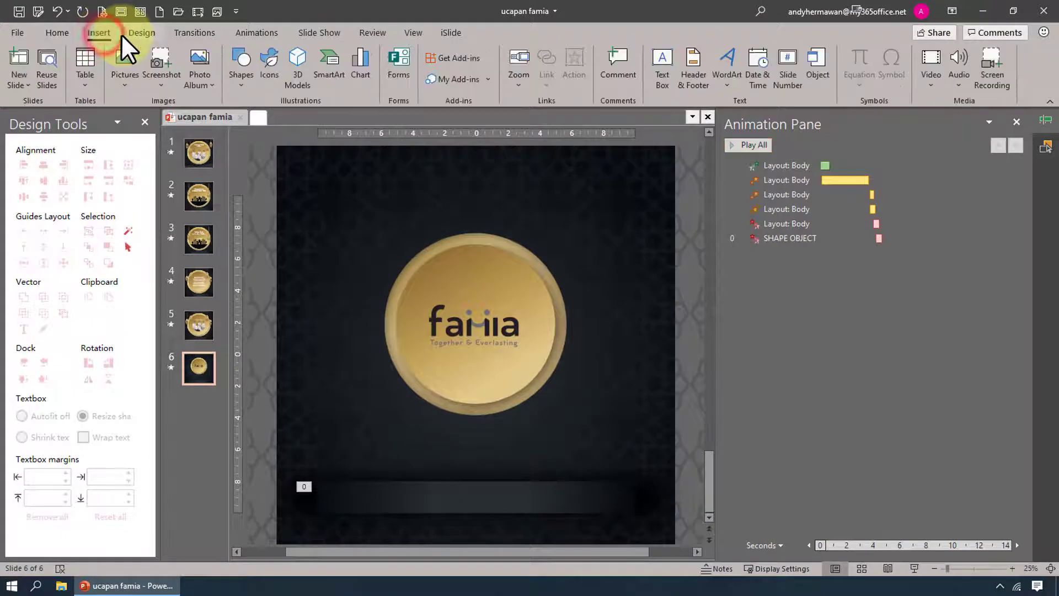
left_click(234, 69)
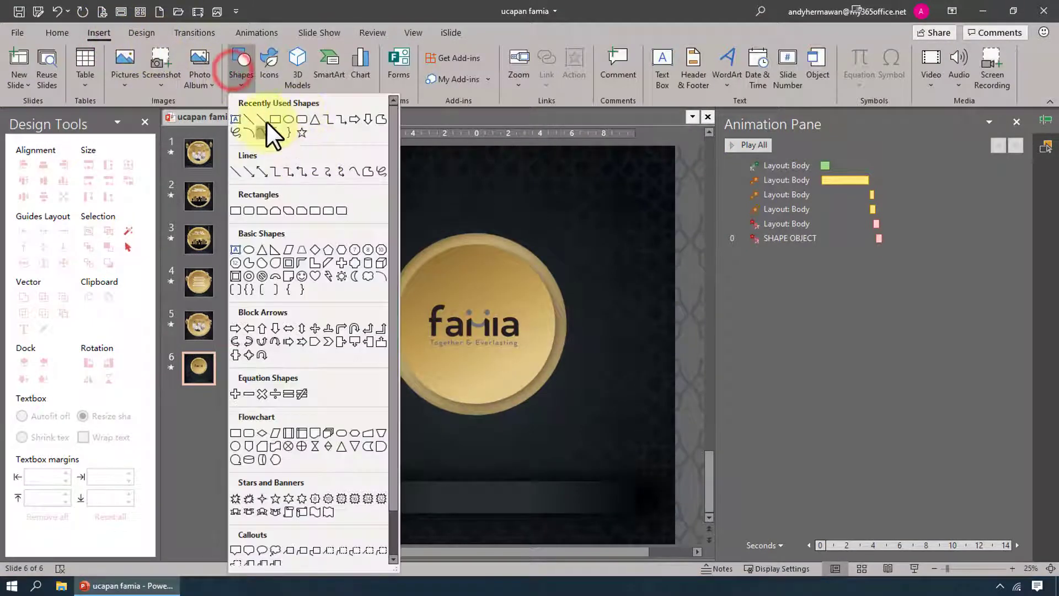
left_click(278, 116)
left_click_drag(283, 147, 675, 544)
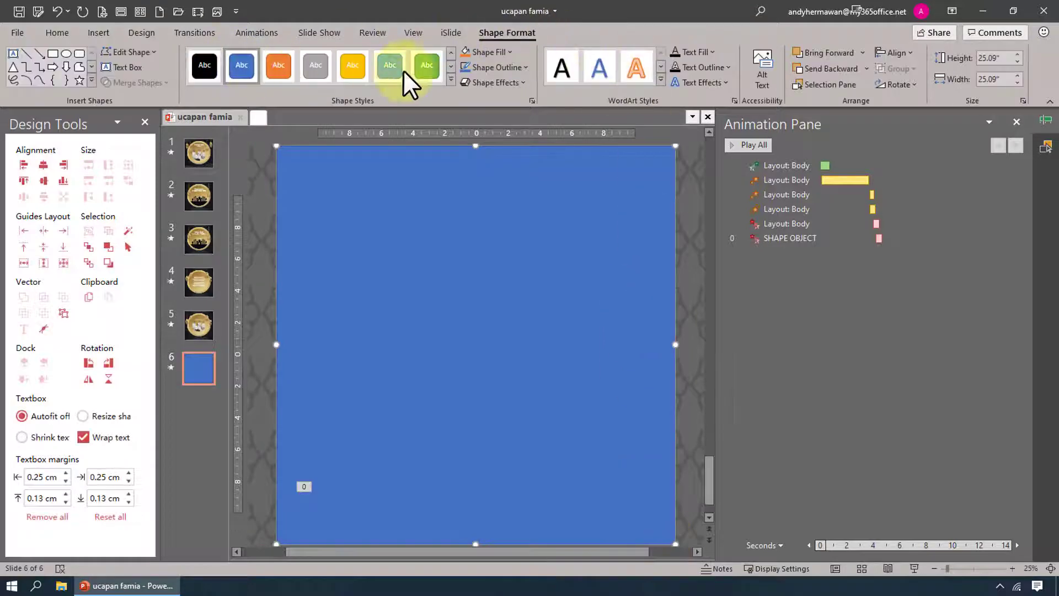
left_click(500, 52)
left_click(477, 87)
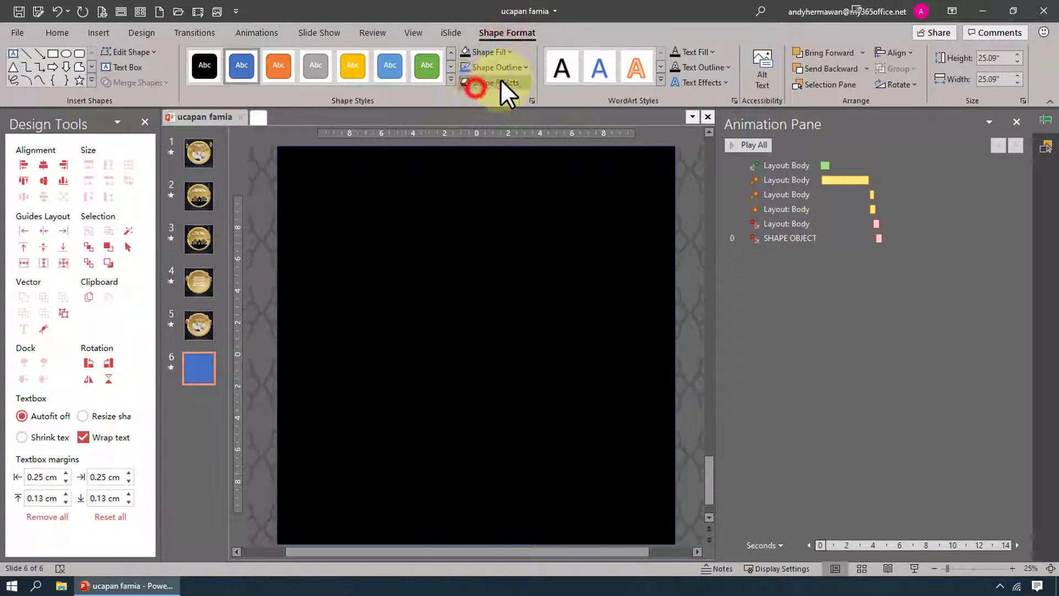
left_click(518, 68)
left_click(537, 250)
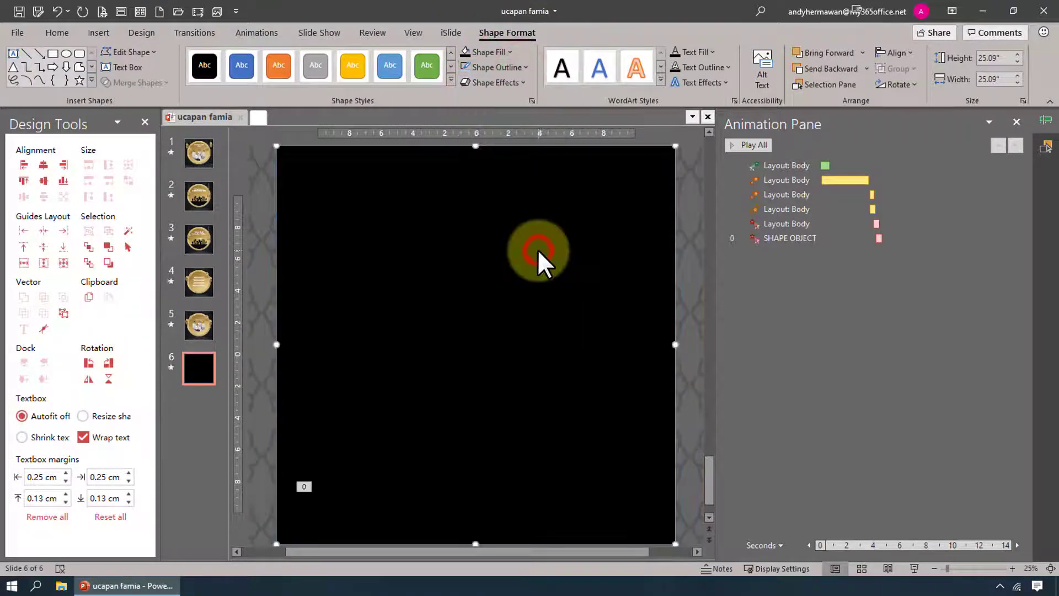
Apply a Fade entrance to the black rectangle, starting With Previous at about 4.5 s, and preview slide 6's animations.
left_click(235, 34)
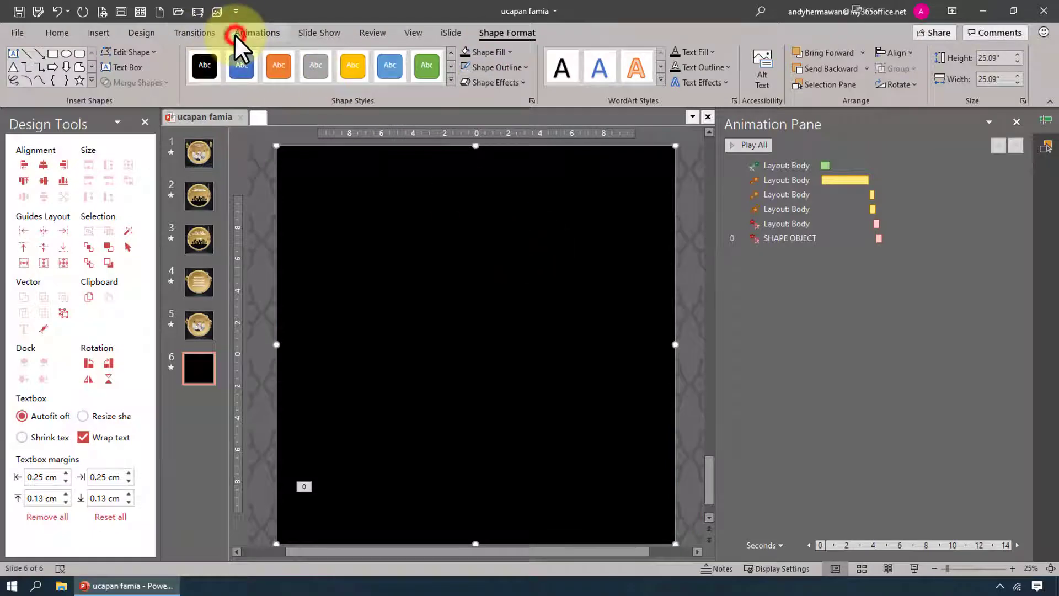
left_click(174, 80)
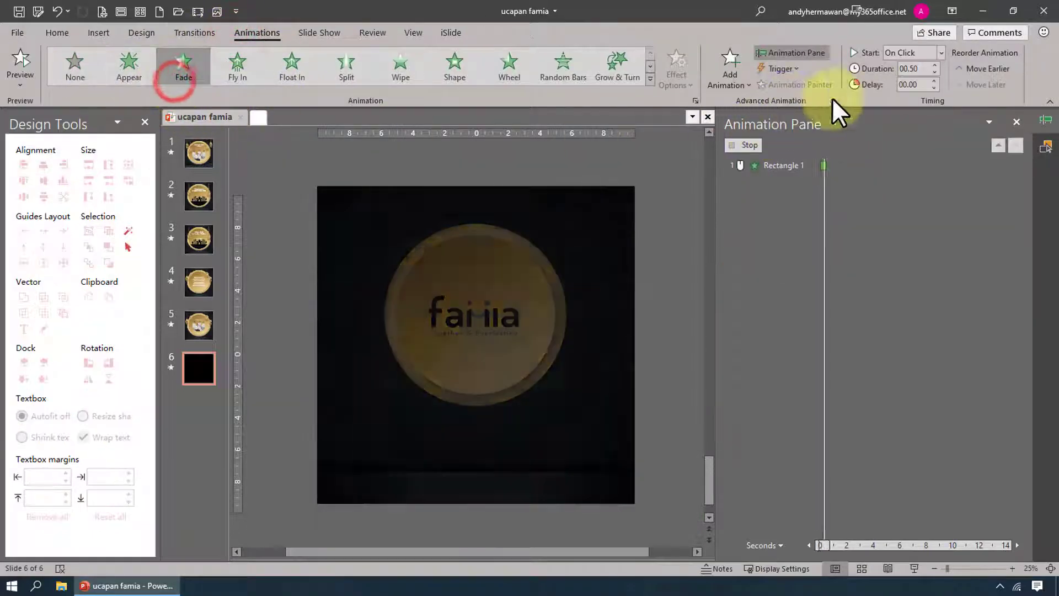
left_click(941, 53)
left_click(937, 79)
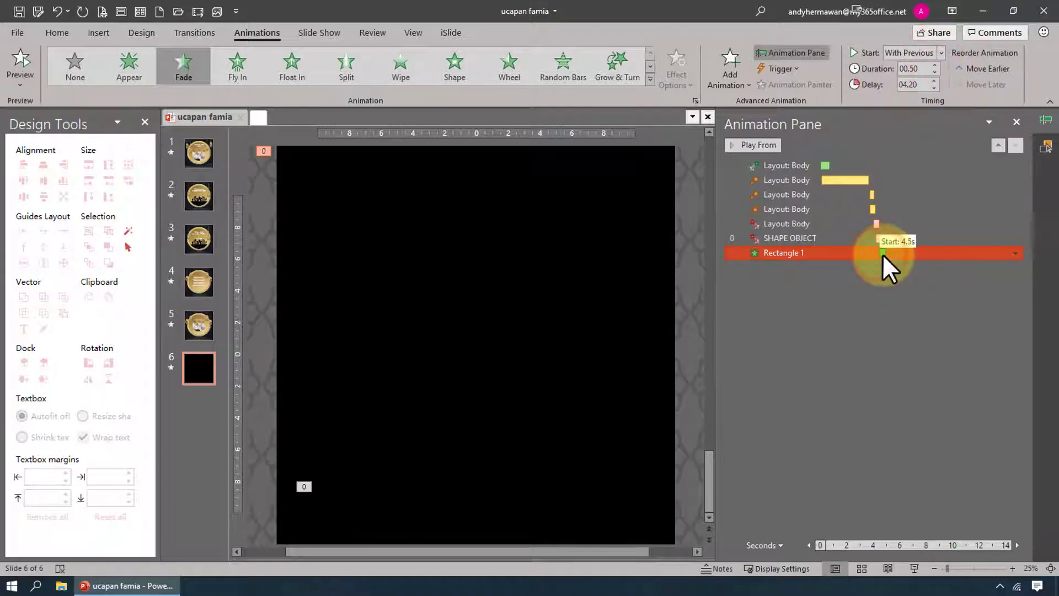
left_click(886, 330)
left_click(753, 144)
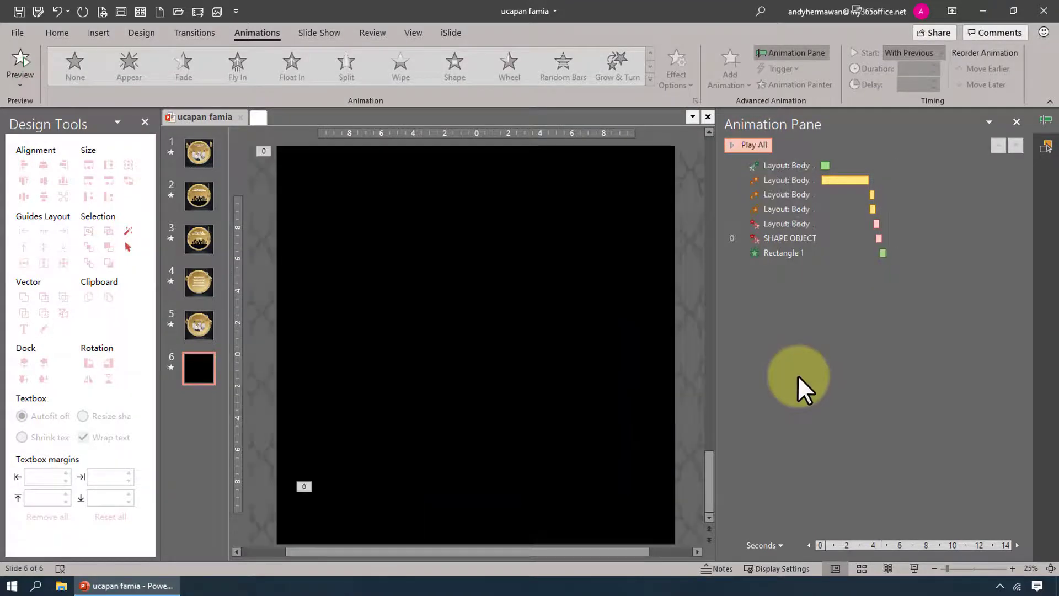
From slide 1, set up a Full HD (1080p) video export using recorded timings and 0 seconds spent on each slide.
left_click(196, 156)
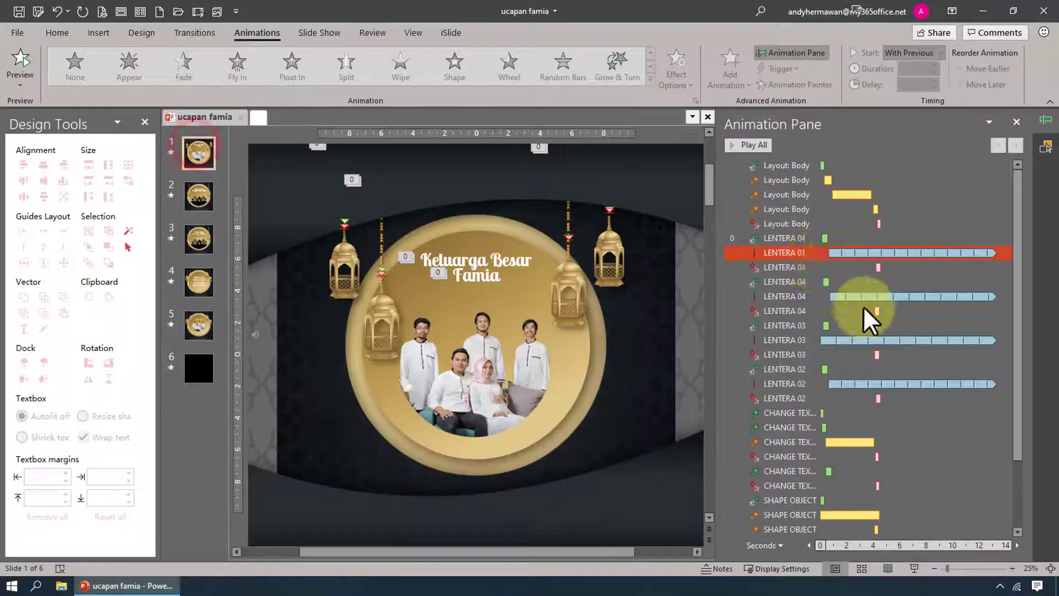
scroll(872, 326, "down", 2)
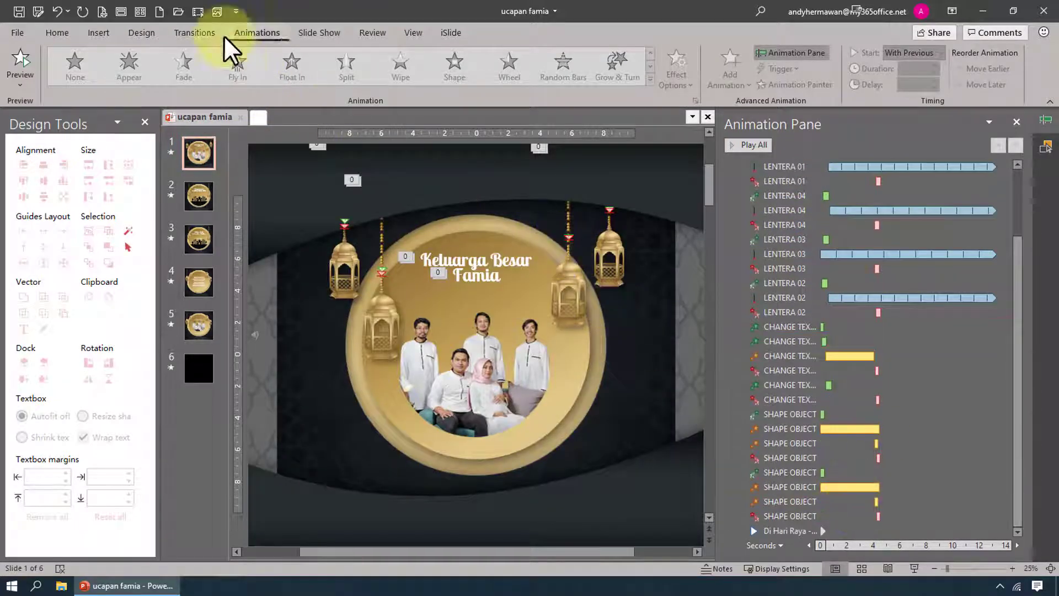
left_click(196, 11)
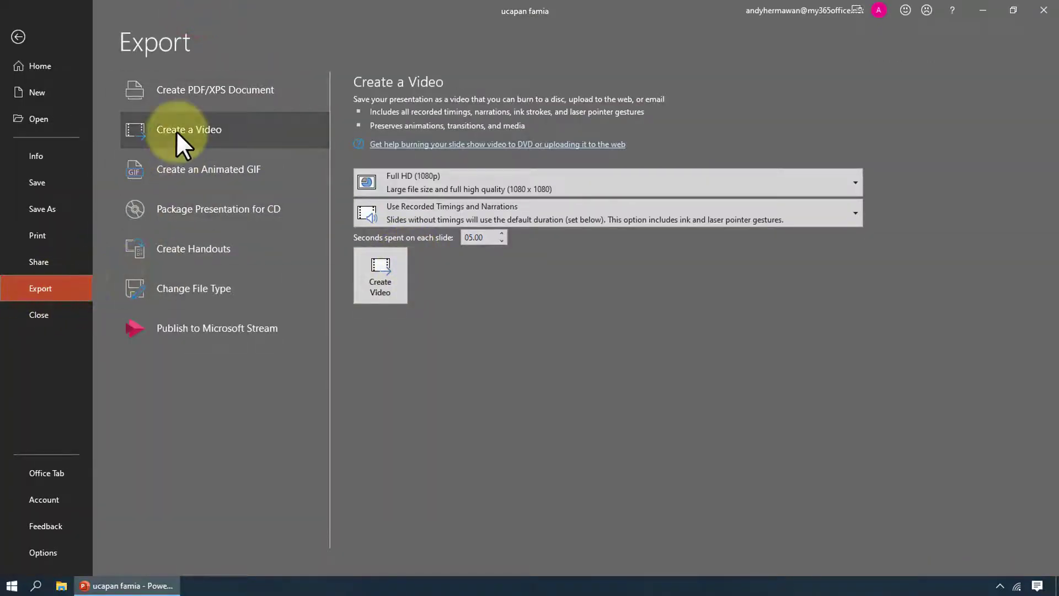
left_click(484, 179)
left_click(488, 180)
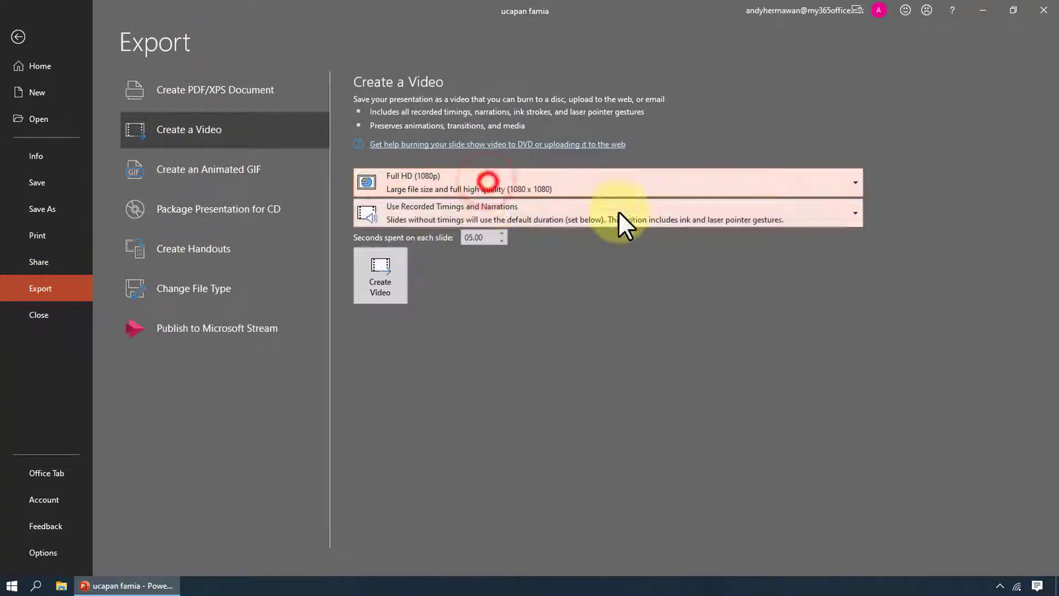
left_click(491, 237)
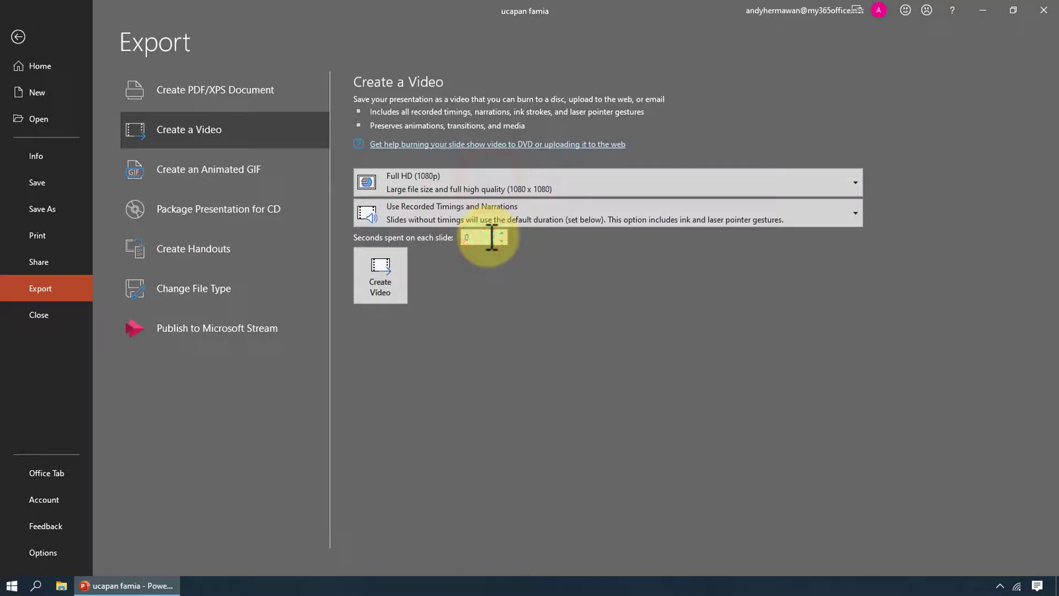
Create the video, saving it as ucapan famia in Windows Media Video format in the Telegram Desktop folder.
left_click(379, 290)
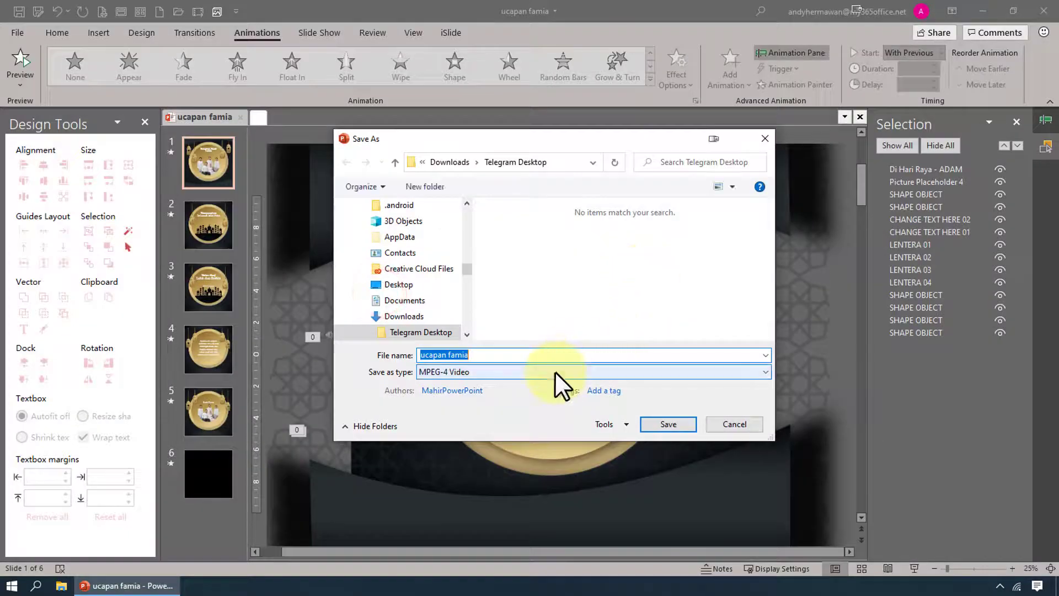
left_click(555, 371)
left_click(548, 387)
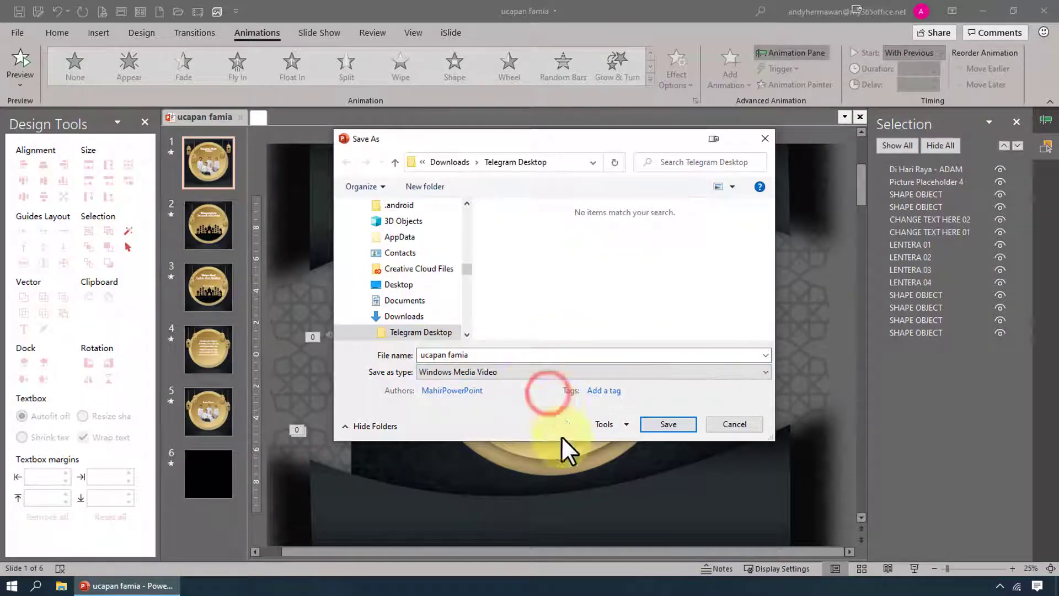
left_click(690, 420)
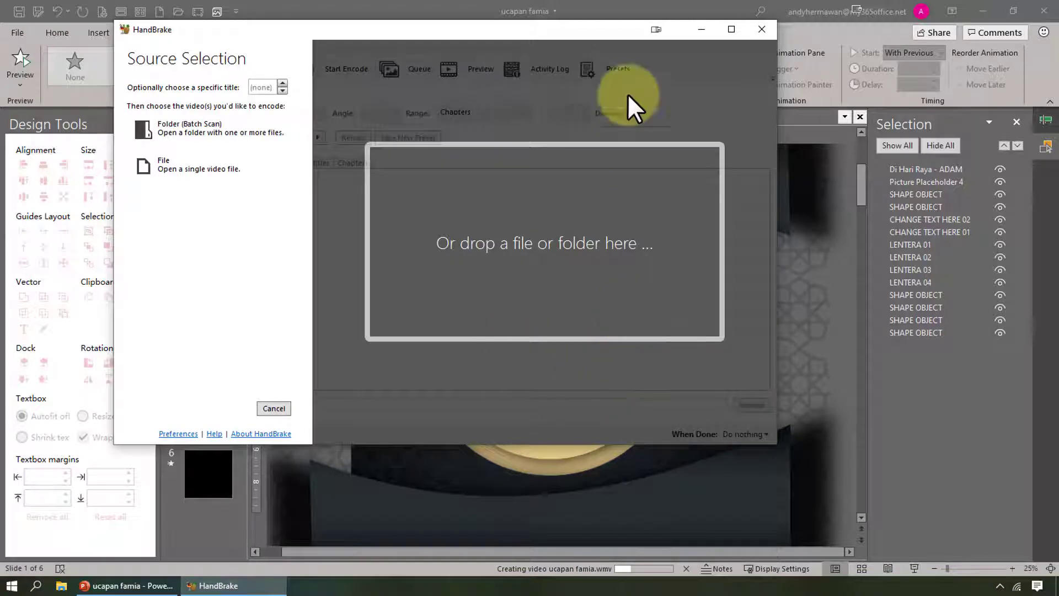
In HandBrake, browse for a single source file to check the exported ucapan famia video's length, then cancel the file selection.
left_click_drag(600, 31, 710, 100)
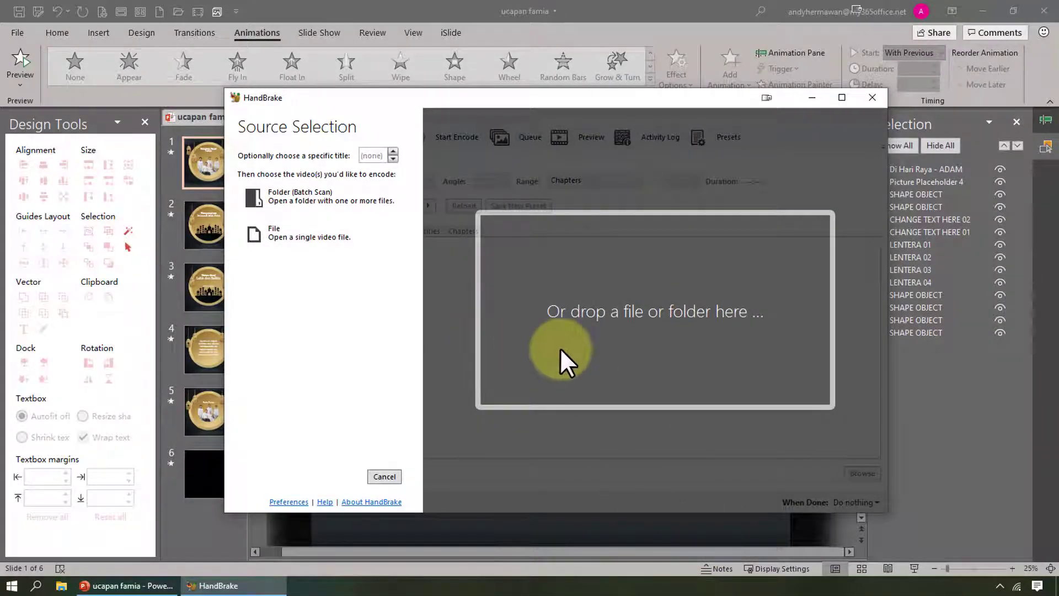
left_click(298, 233)
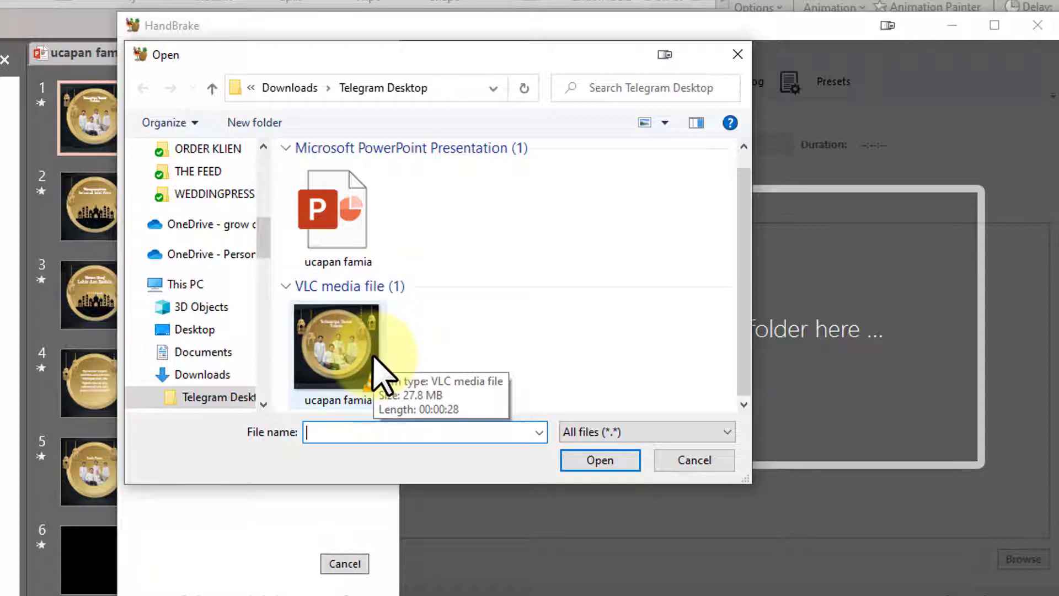
left_click(684, 463)
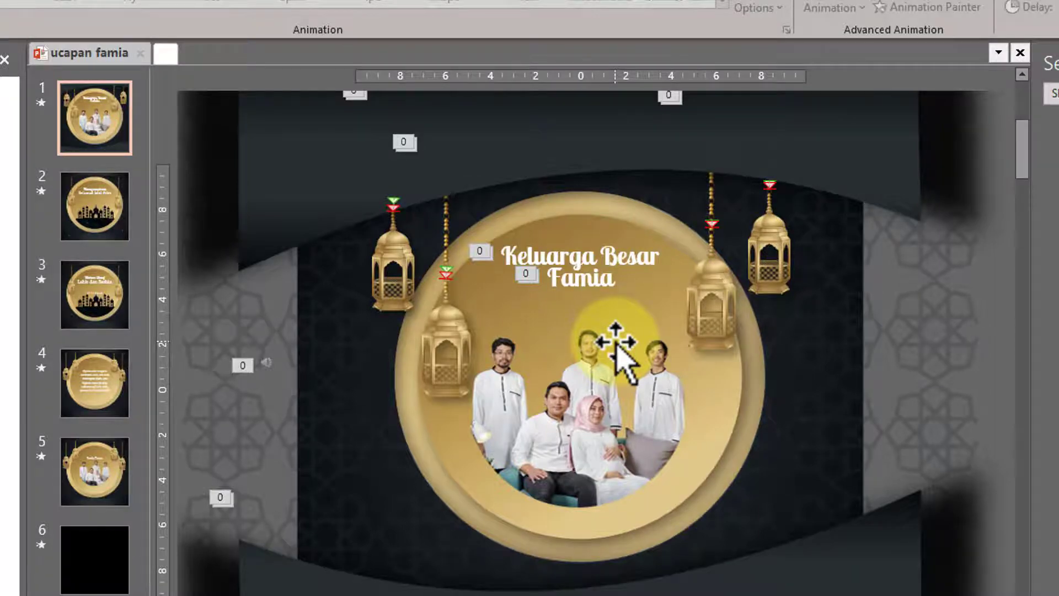
Display slide 1's animation list and postpone the Fly Out exits of LENTERA 01 and LENTERA 04 by about one second.
left_click(109, 108)
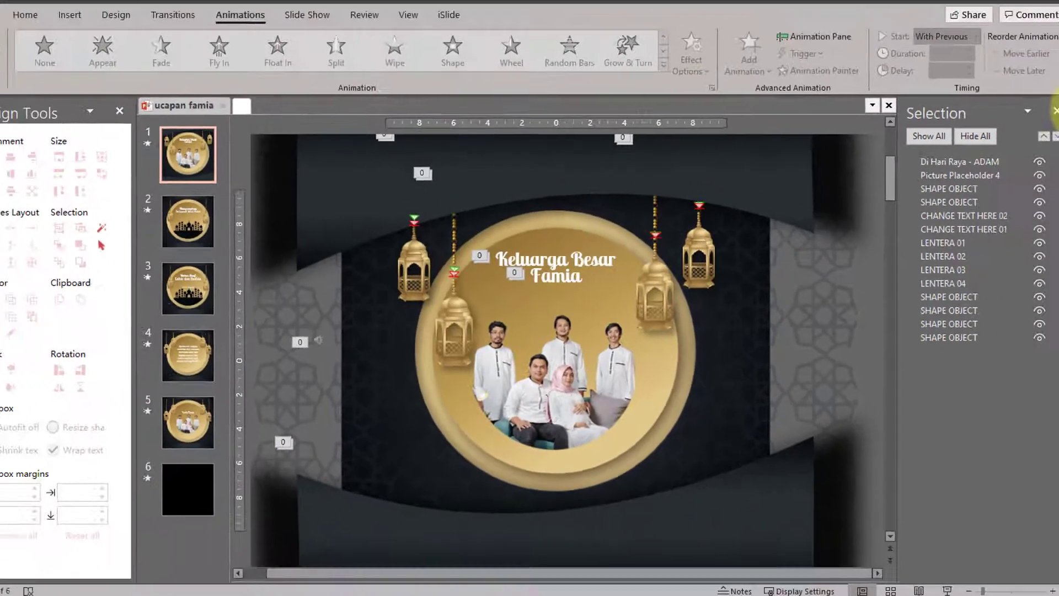
left_click(1042, 120)
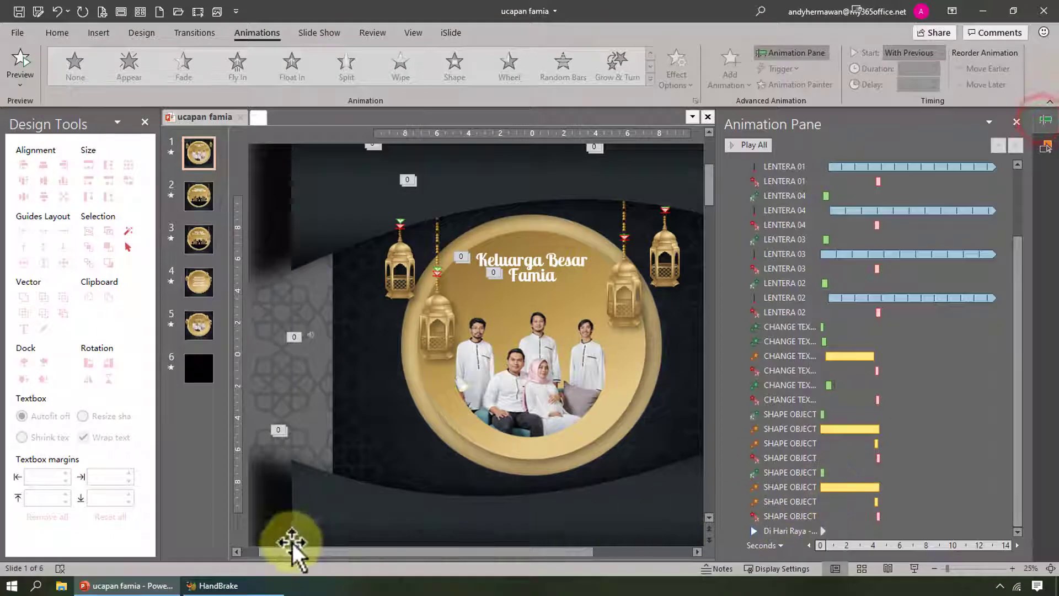
scroll(964, 390, "up", 2)
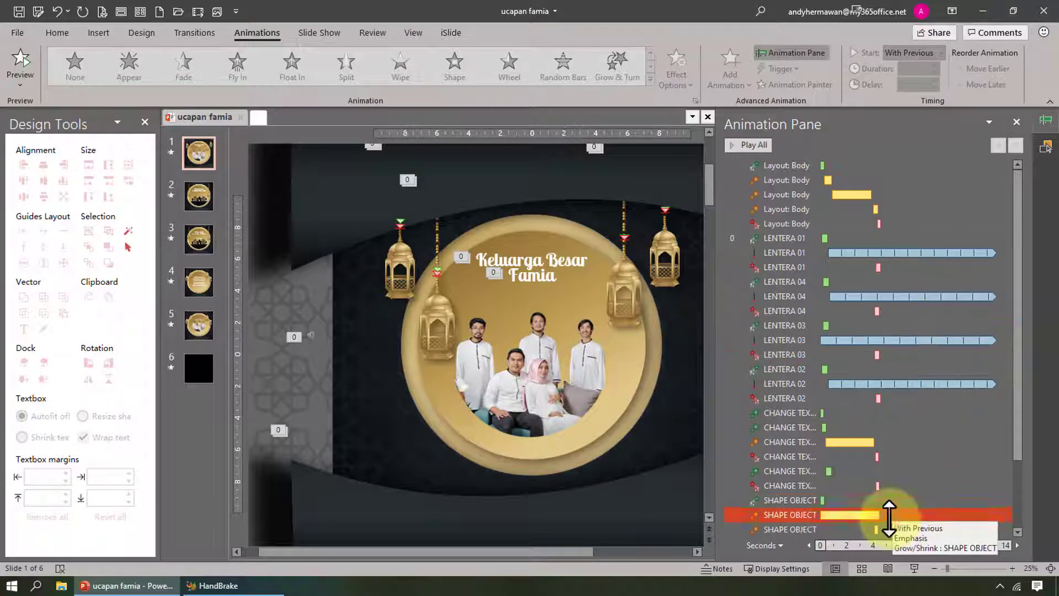
left_click(898, 267)
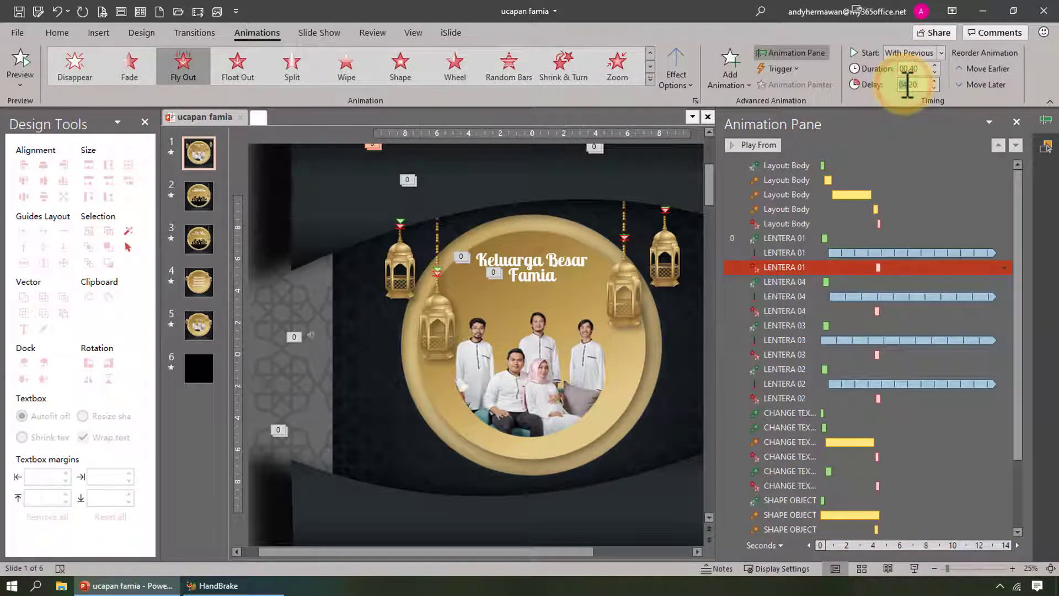
left_click(899, 310)
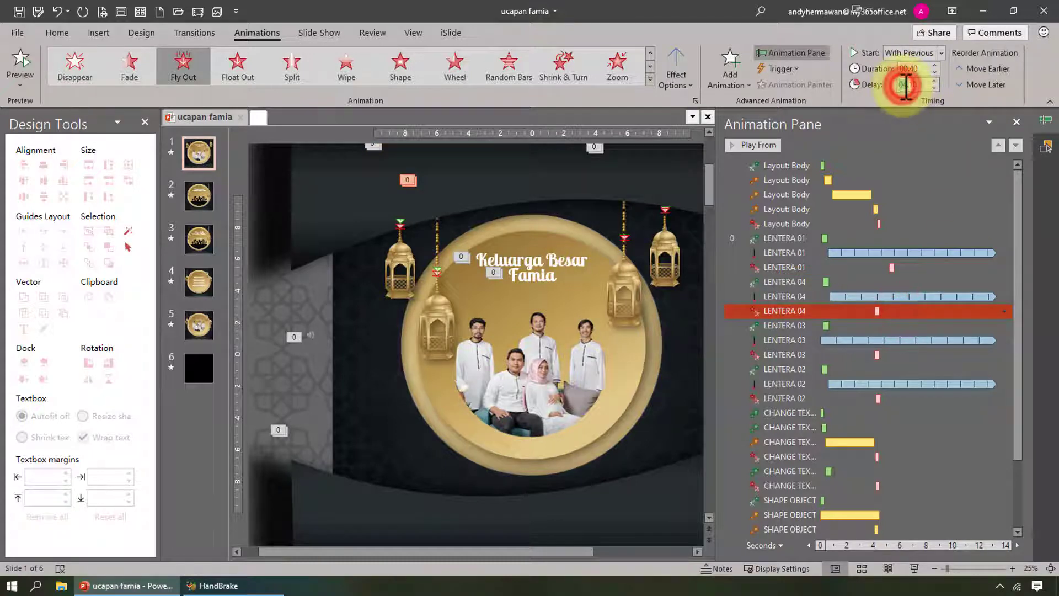
Set the Fly Out exit delay to 5.1 seconds for LENTERA 03 and 5.2 seconds for LENTERA 02.
left_click(907, 355)
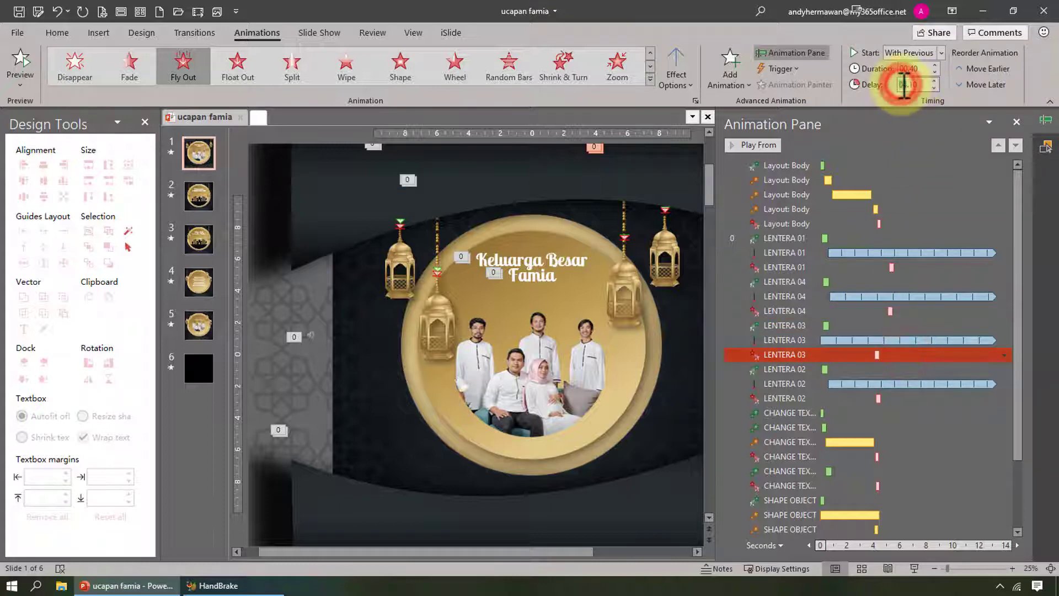
left_click(904, 86)
type("5.1")
key("Return")
left_click(919, 398)
left_click(905, 85)
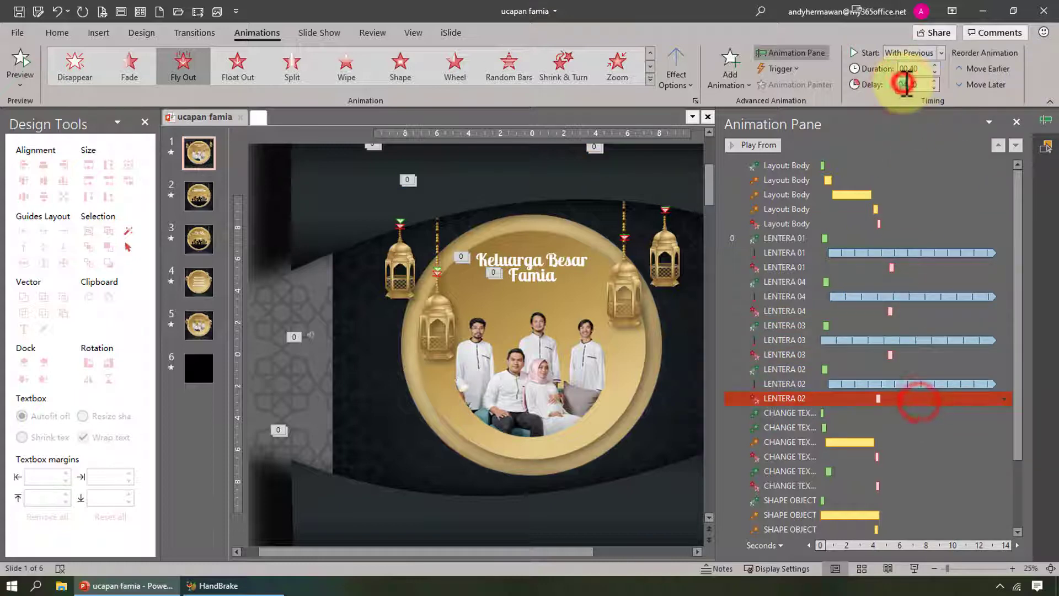
type("5.2")
key("Return")
Postpone the exits of both CHANGE TEXT items by about one second, giving the second a 5.2-second delay.
left_click(947, 457)
left_click(917, 488)
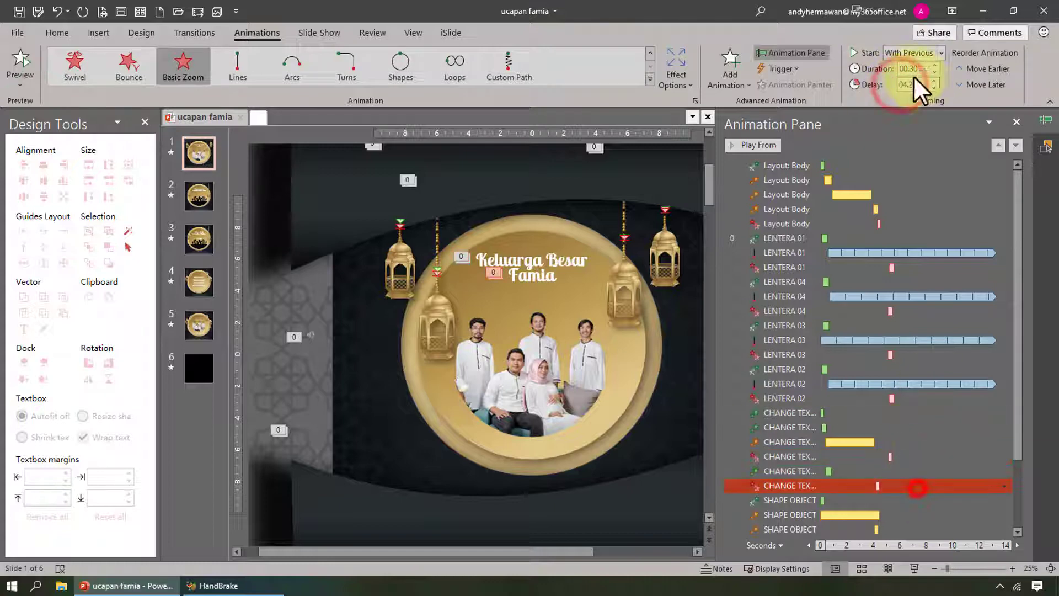
left_click(905, 84)
type("5.2")
key("Return")
Set the first SHAPE OBJECT's short Grow/Shrink delay to 5.1 and Fly Out delay to 5.25 seconds, and postpone the second SHAPE OBJECT's likewise.
scroll(960, 421, "down", 3)
left_click(910, 444)
left_click(900, 84)
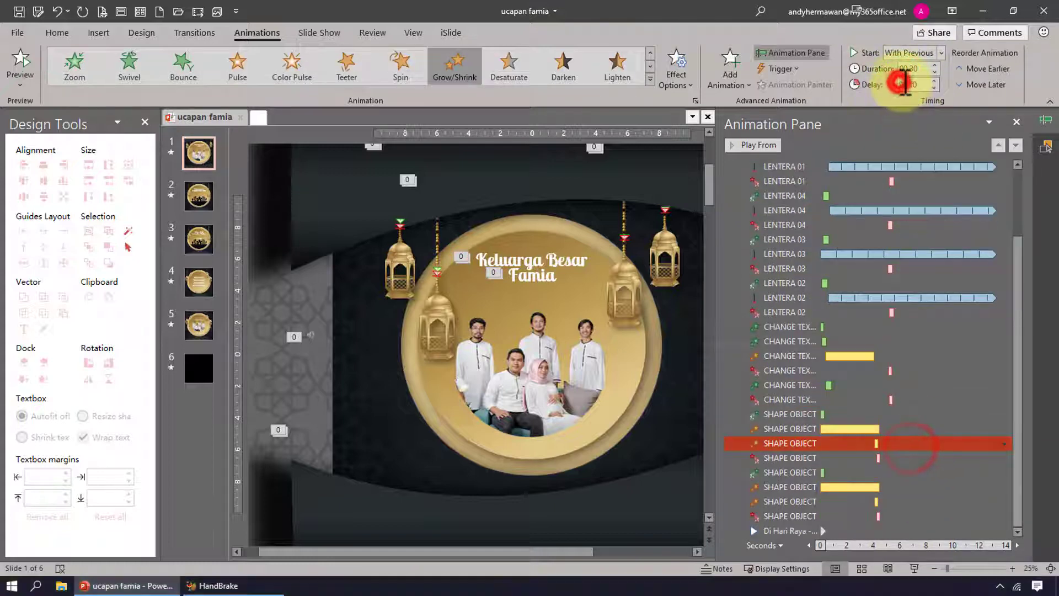
type("5.1")
key("Return")
left_click(944, 459)
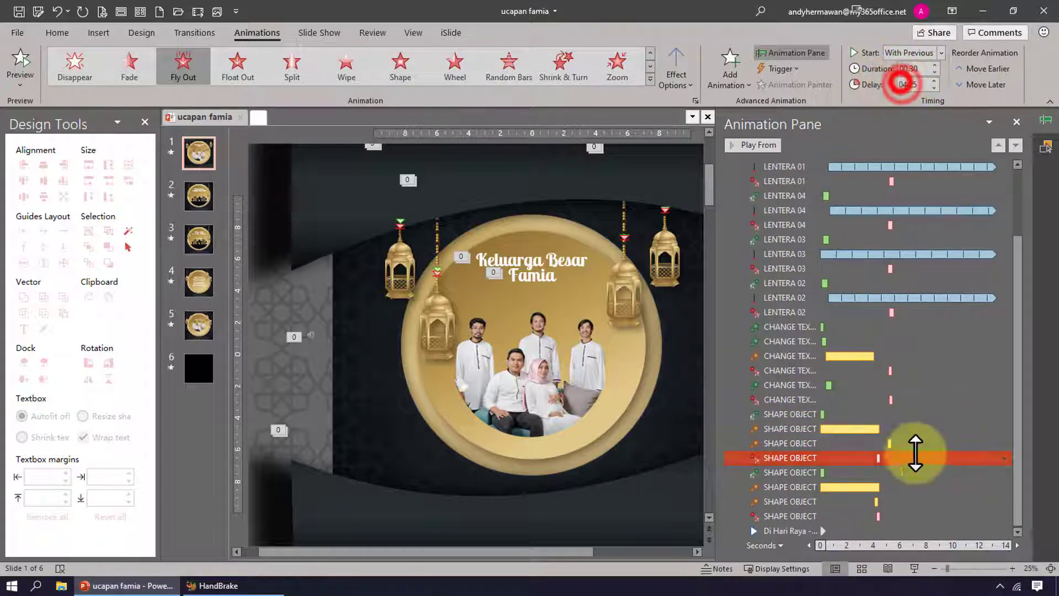
left_click(903, 85)
type("5.25")
key("Return")
left_click(919, 502)
left_click(903, 84)
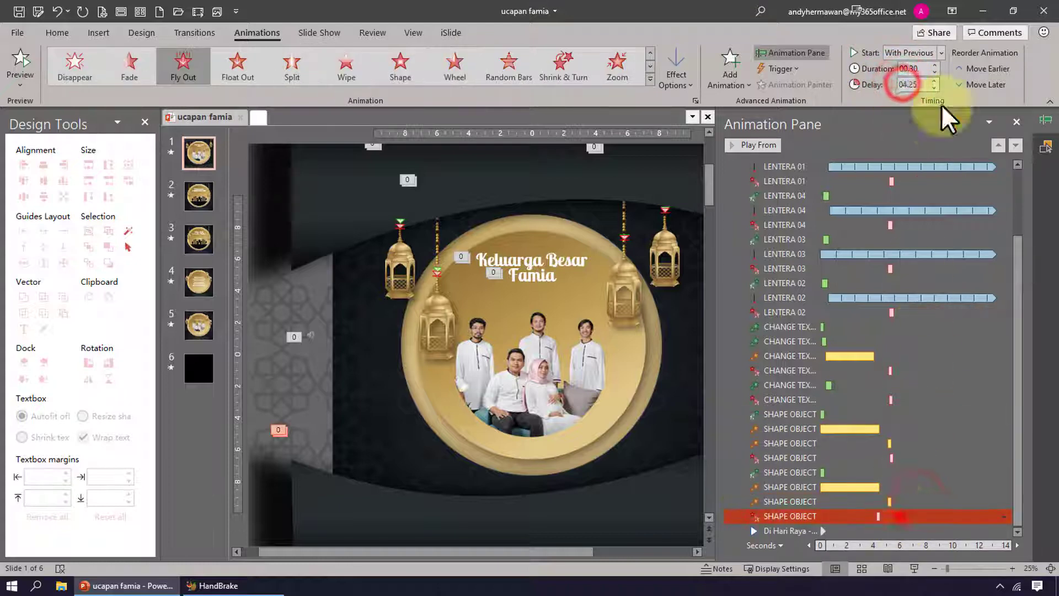
Lengthen the long Grow/Shrink effects to 5.2 seconds for both SHAPE OBJECT items and 4.8 seconds for the CHANGE TEXT item.
left_click(916, 487)
left_click_drag(880, 488, 887, 502)
left_click(882, 429)
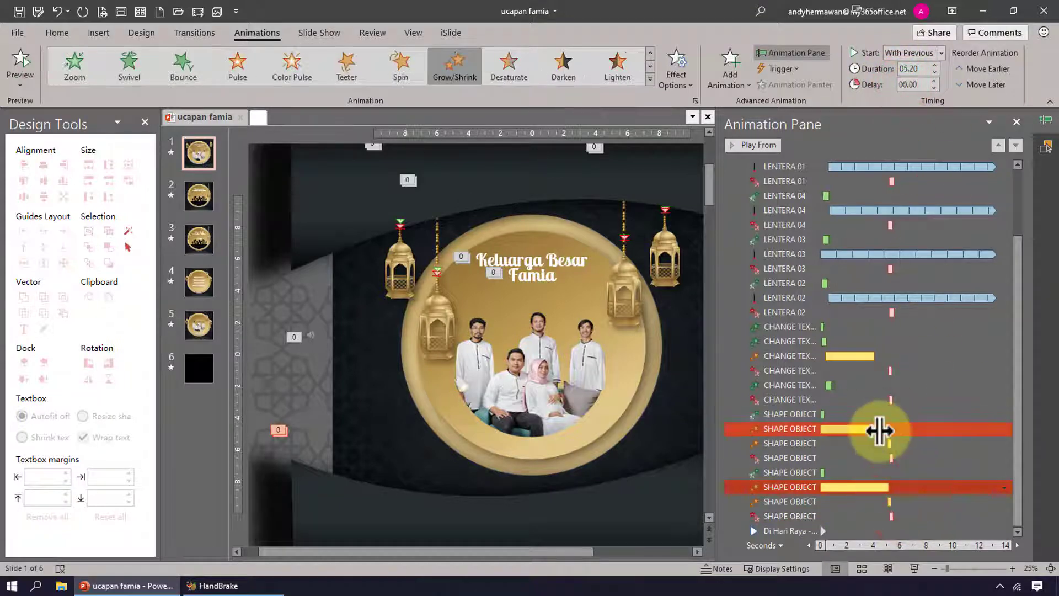
left_click_drag(889, 434, 889, 434)
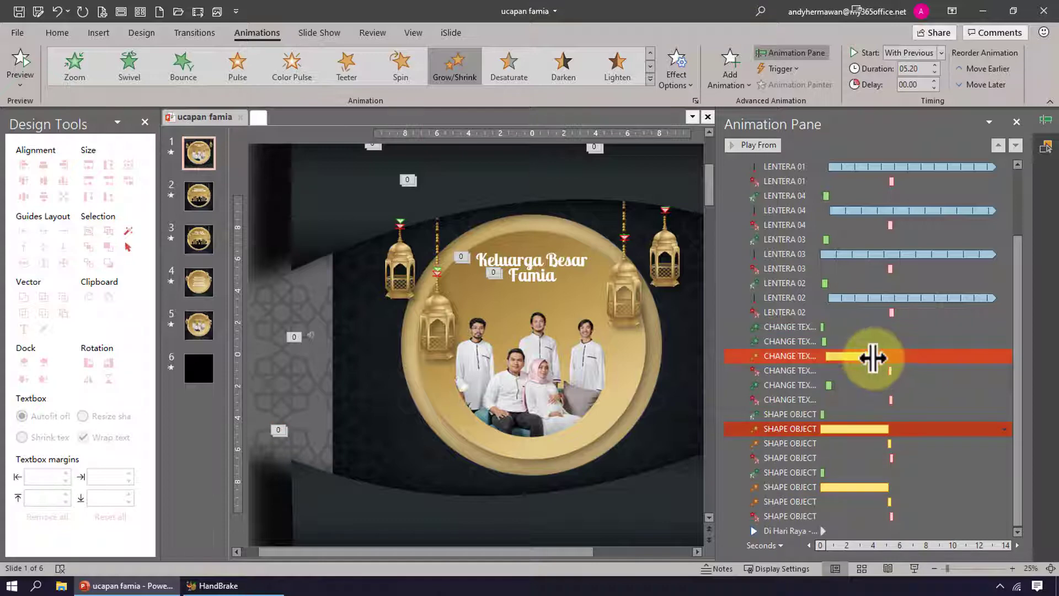
left_click_drag(873, 358, 889, 374)
left_click(973, 435)
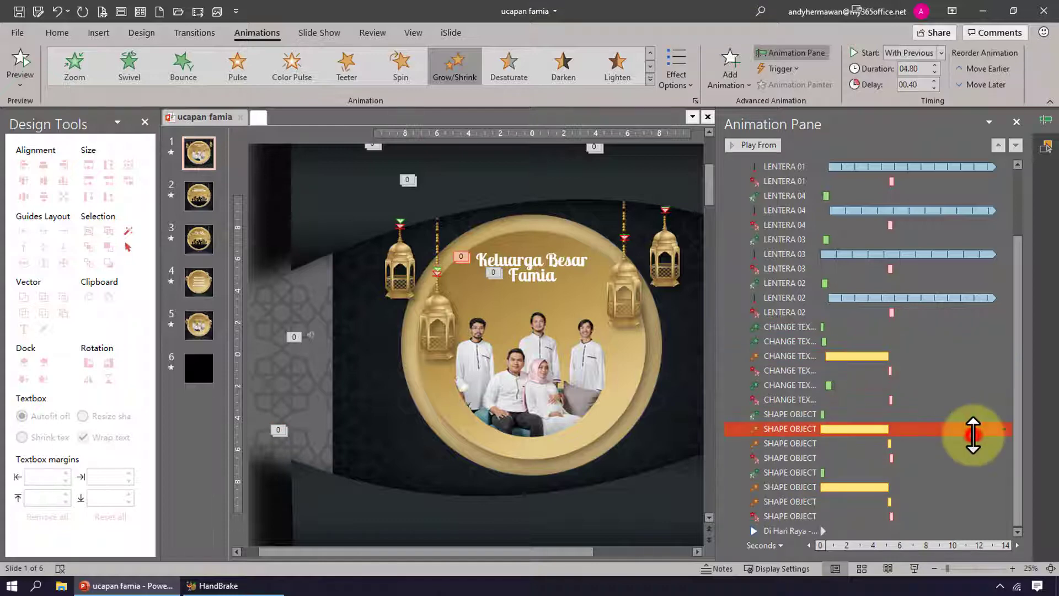
In slide 1's master layout, set the picture placeholder's last Grow/Shrink delay to 5 seconds and its exit delay to 5.3 seconds.
scroll(973, 409, "up", 2)
left_click(932, 226)
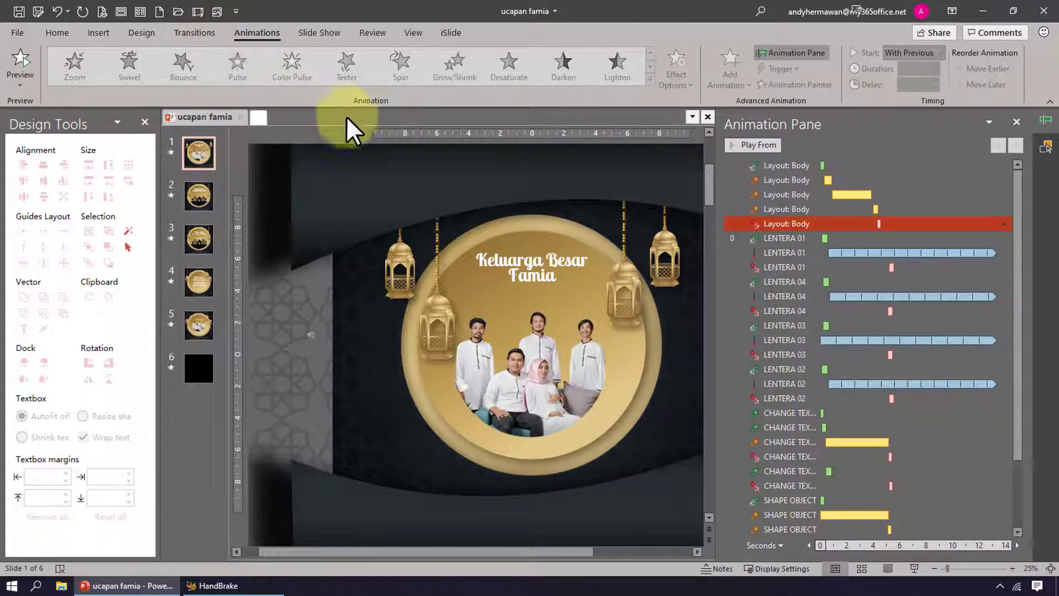
left_click(419, 31)
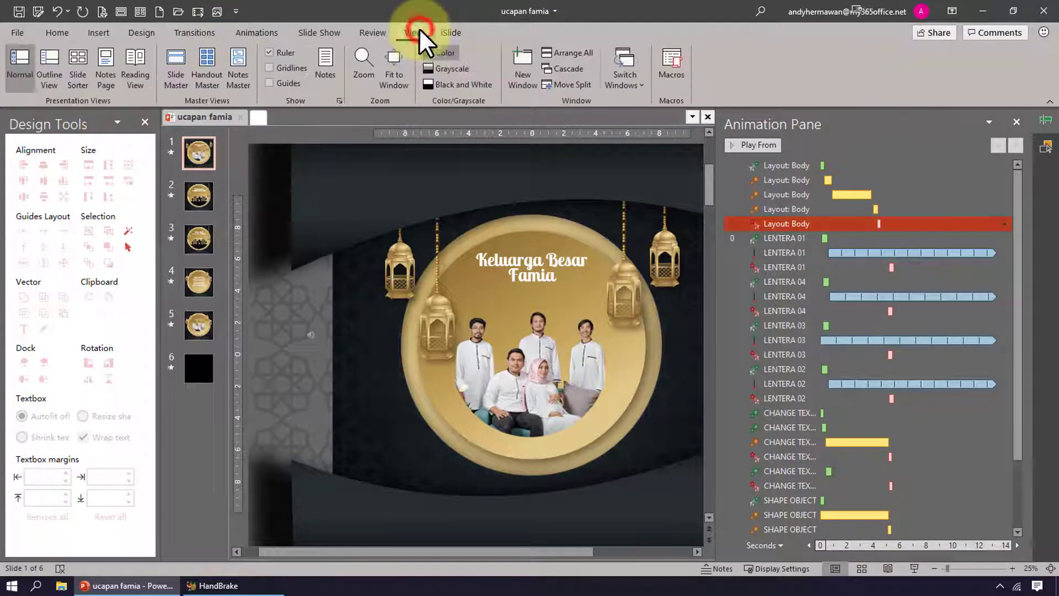
left_click(182, 70)
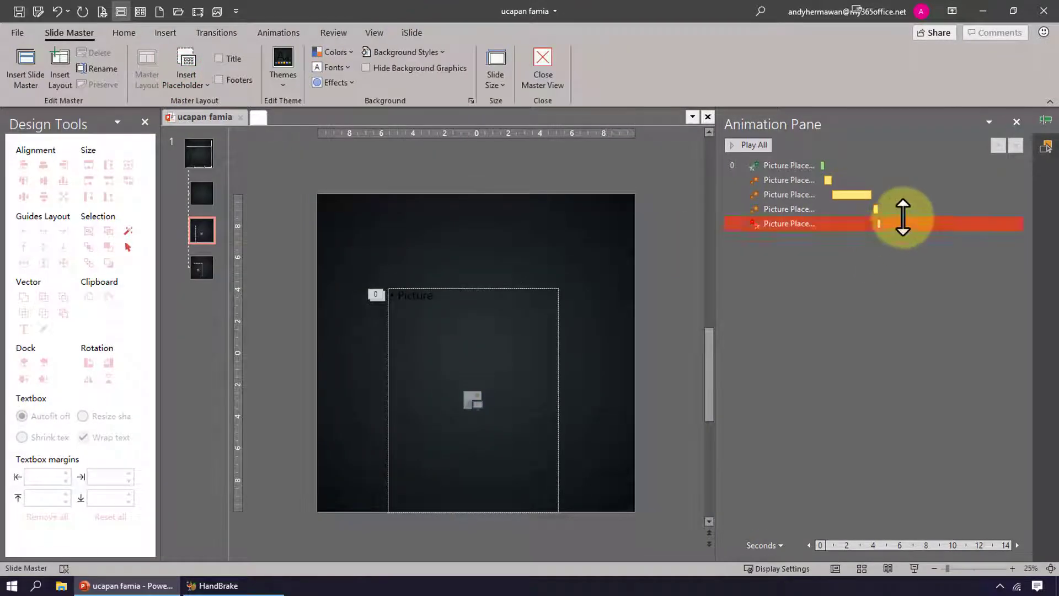
left_click(906, 206)
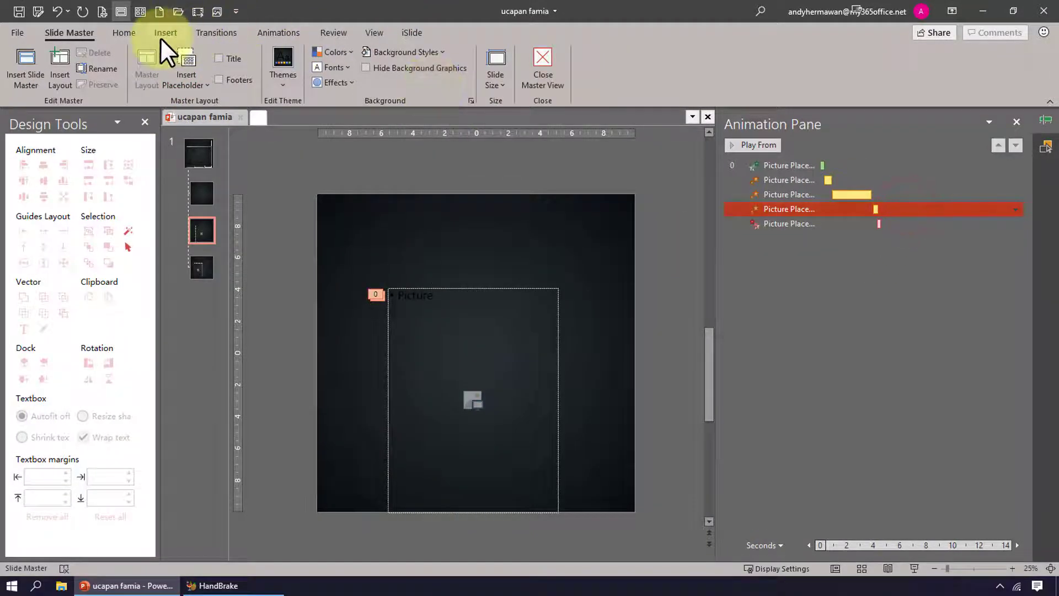
left_click(250, 36)
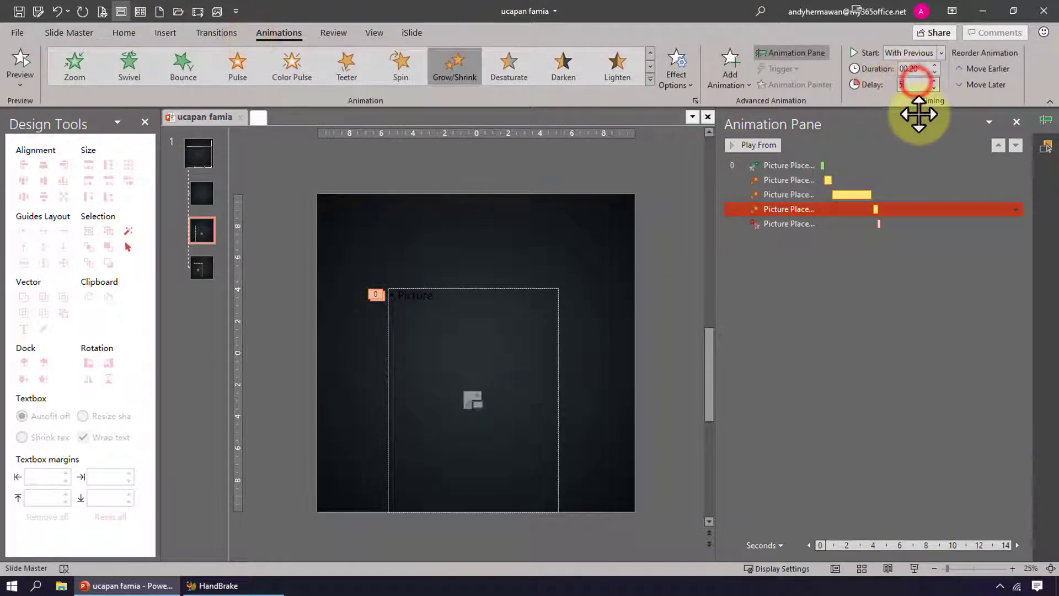
left_click(914, 224)
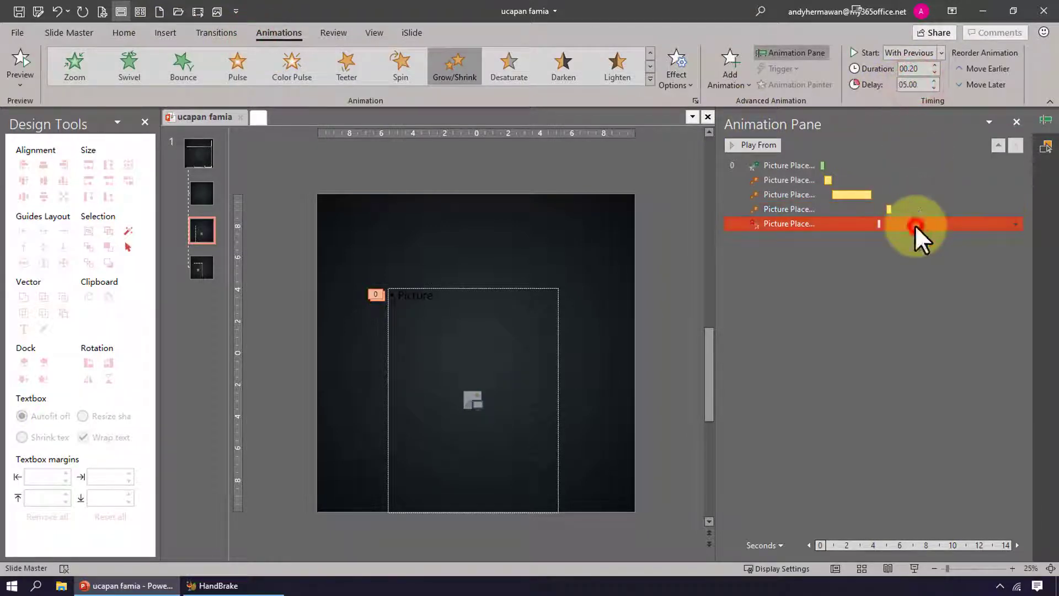
left_click(904, 85)
type("5.3")
Lengthen the picture placeholder's long Grow/Shrink effect to 4.3 seconds and return from the slide master to the slides.
left_click(884, 199)
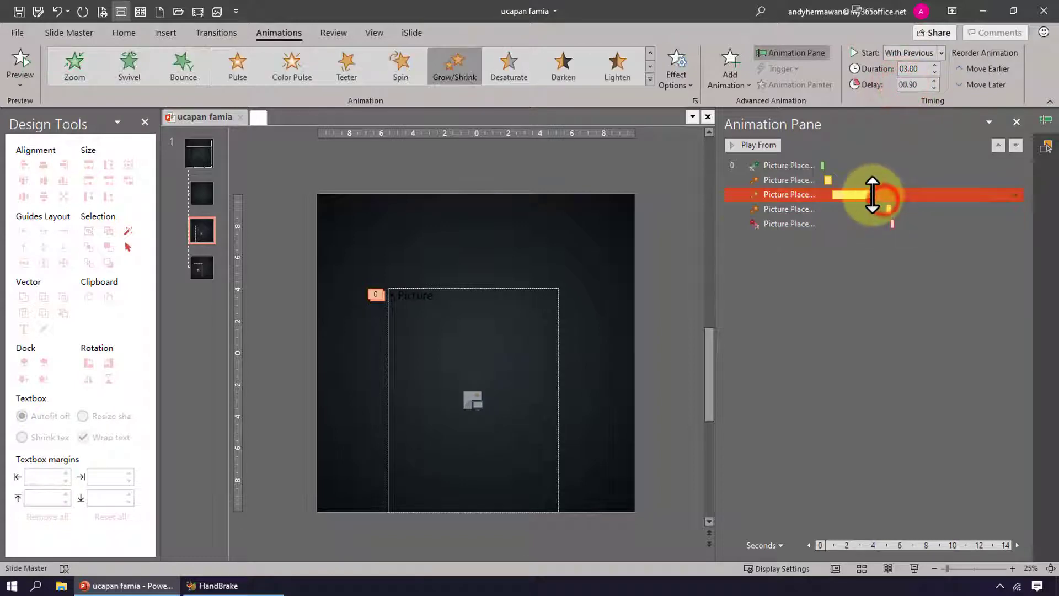
left_click_drag(875, 197, 890, 217)
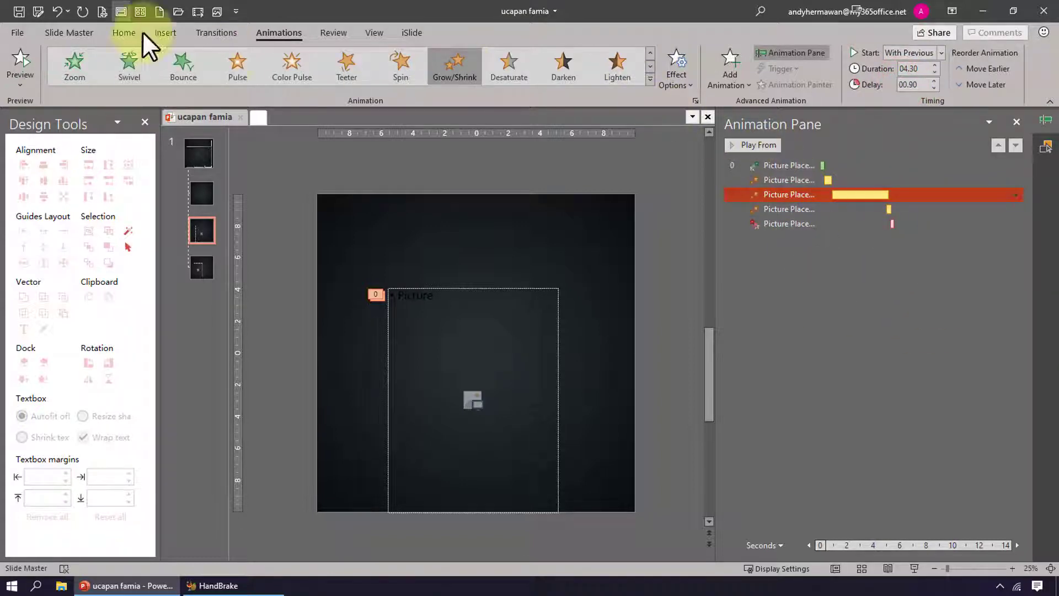
left_click(43, 30)
left_click(543, 90)
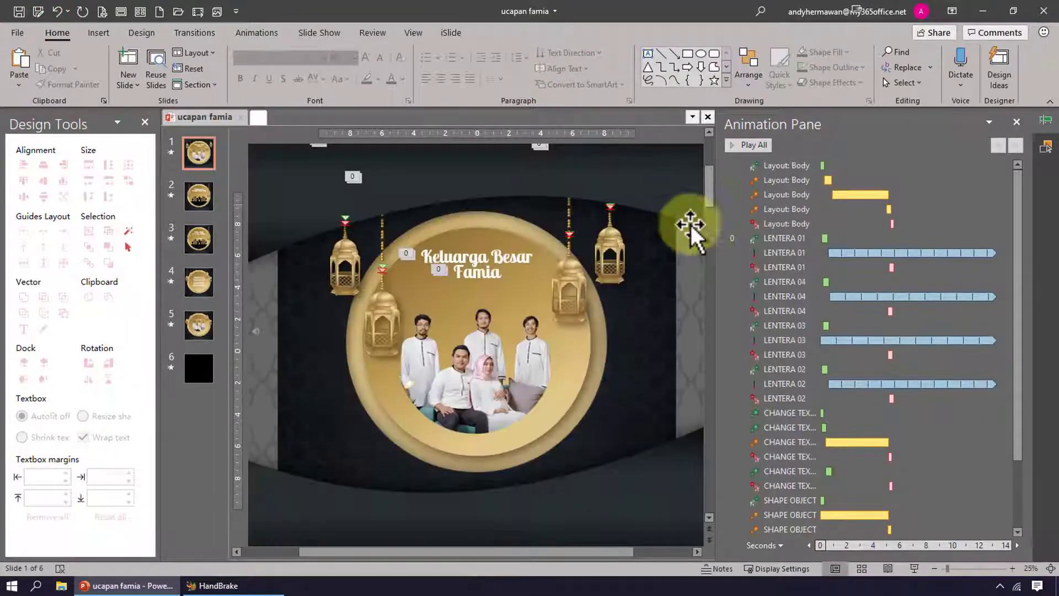
Preview slide 1's animations and go to slide 5.
left_click(778, 209)
left_click(750, 145)
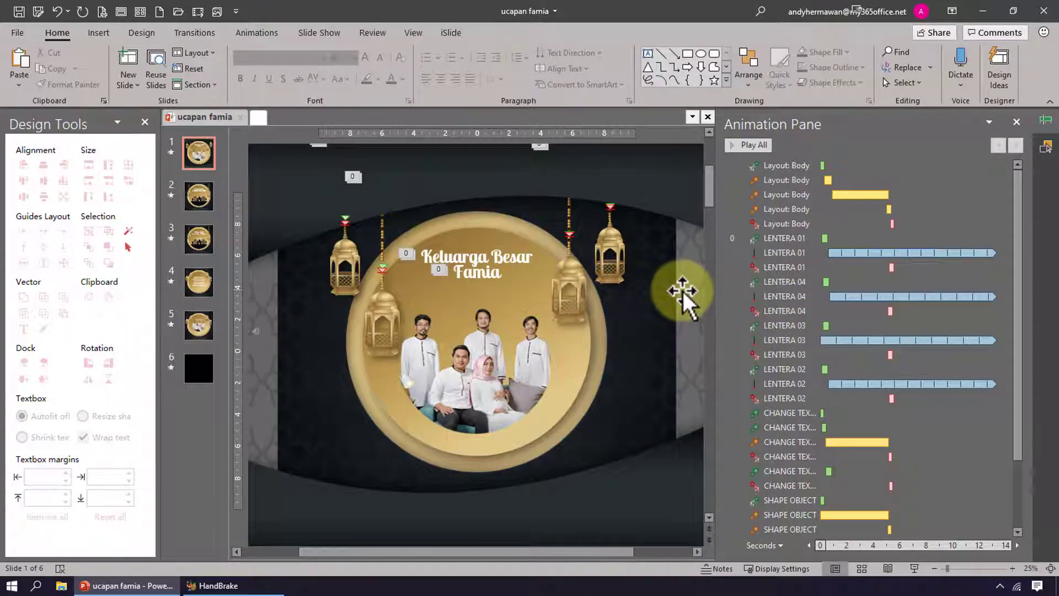
left_click(200, 324)
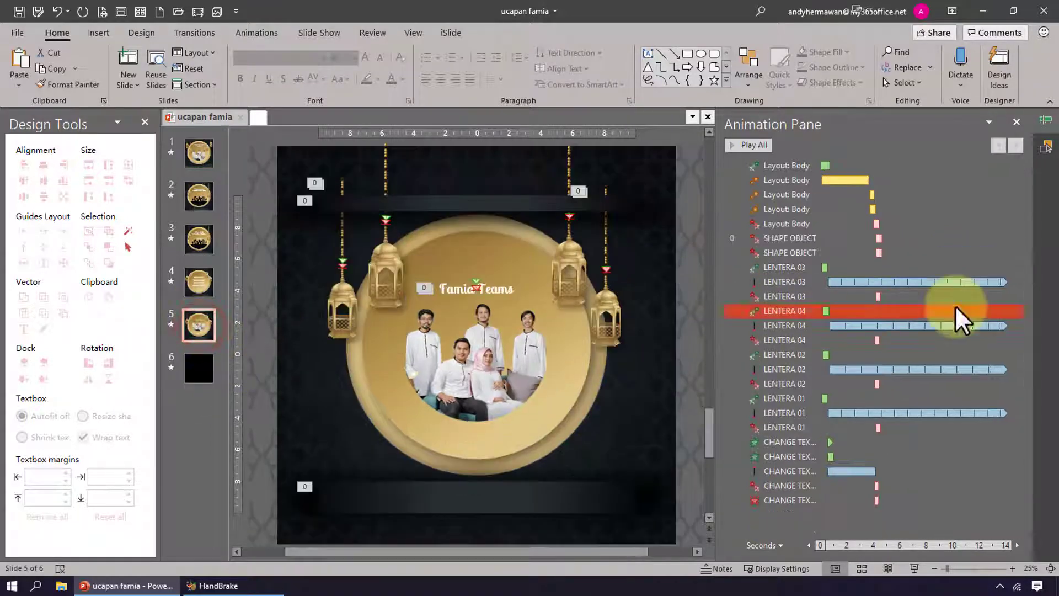
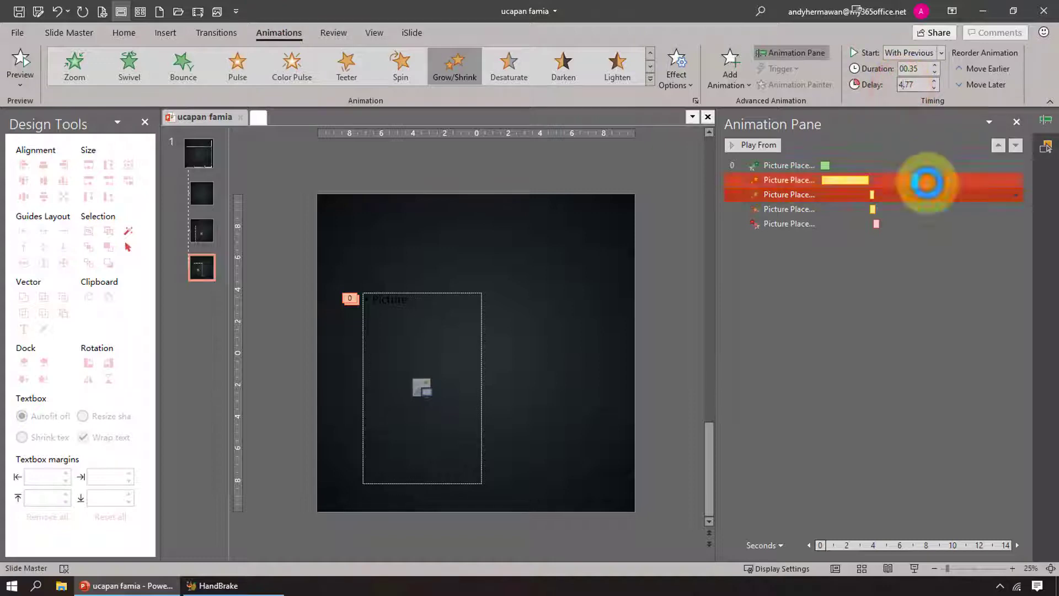
Postpone the slide 5 layout placeholder's Spin and Fly Out effects, giving Fly Out a 5-second delay, lengthen its long Grow/Shrink, and leave the master.
left_click(919, 208)
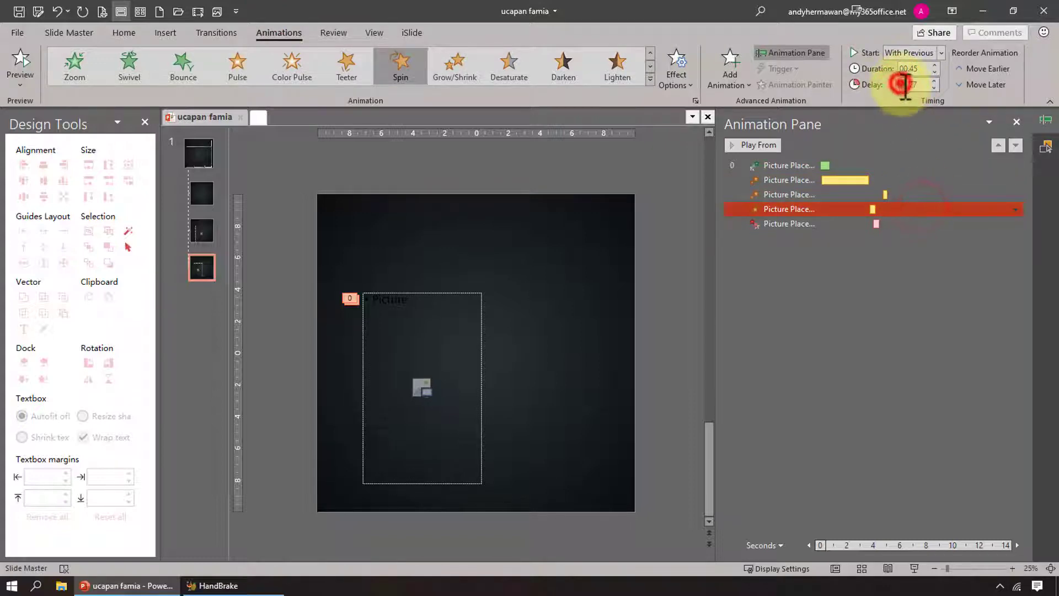
left_click(913, 224)
left_click(912, 180)
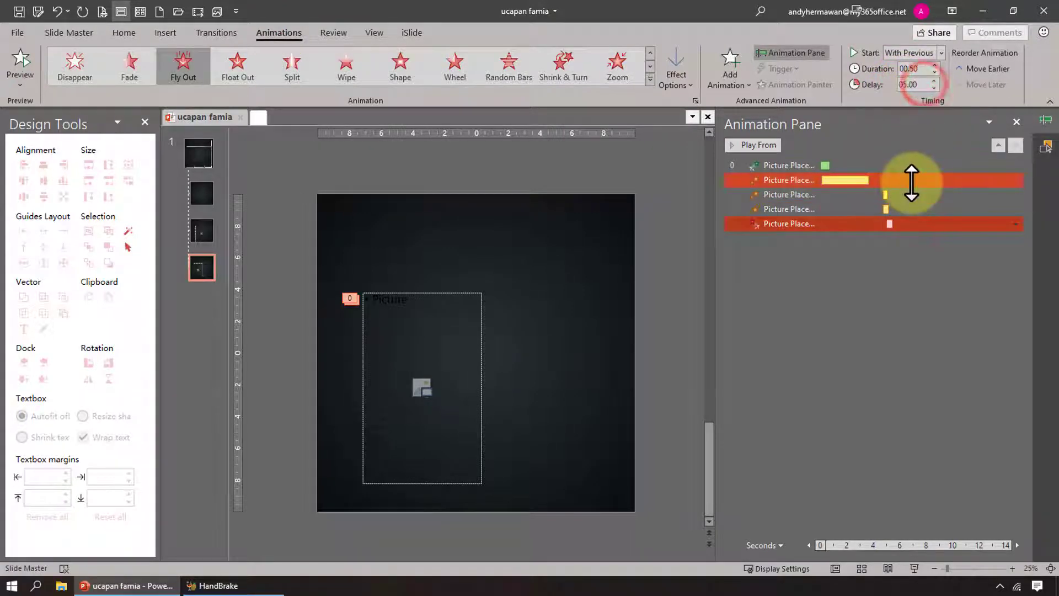
left_click_drag(869, 179, 884, 182)
left_click(80, 33)
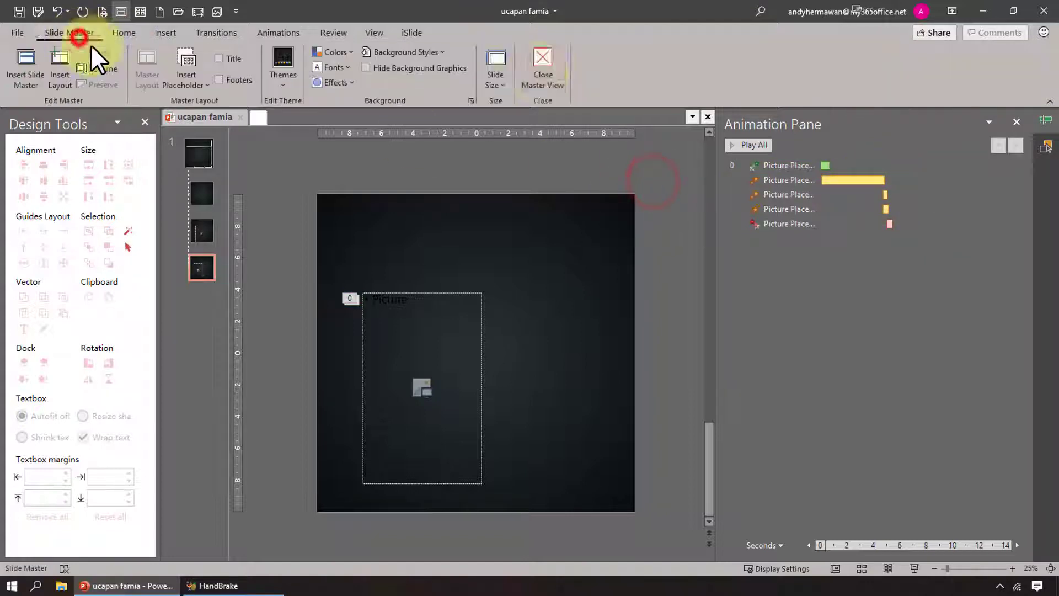
left_click(536, 71)
Preview the animations of slides 1 and 5 to check the adjusted timings.
left_click(672, 177)
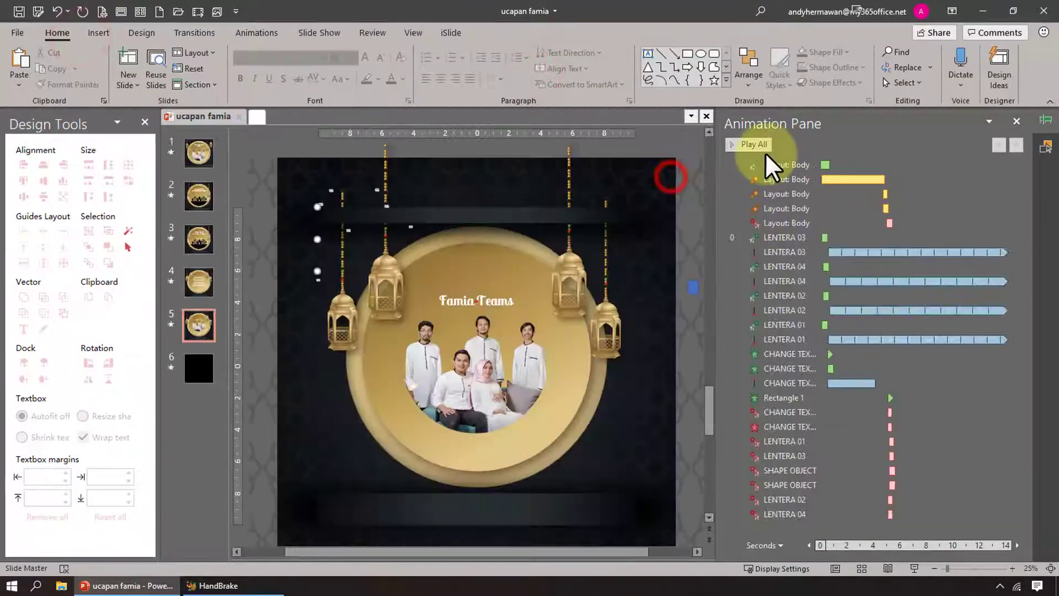
left_click(757, 148)
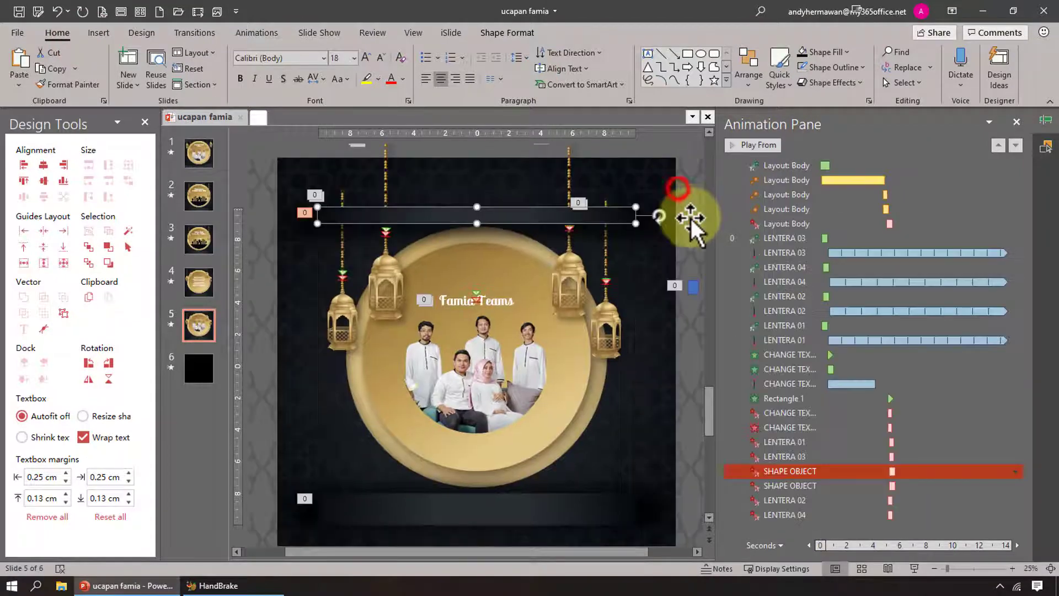
left_click(690, 219)
left_click(200, 323)
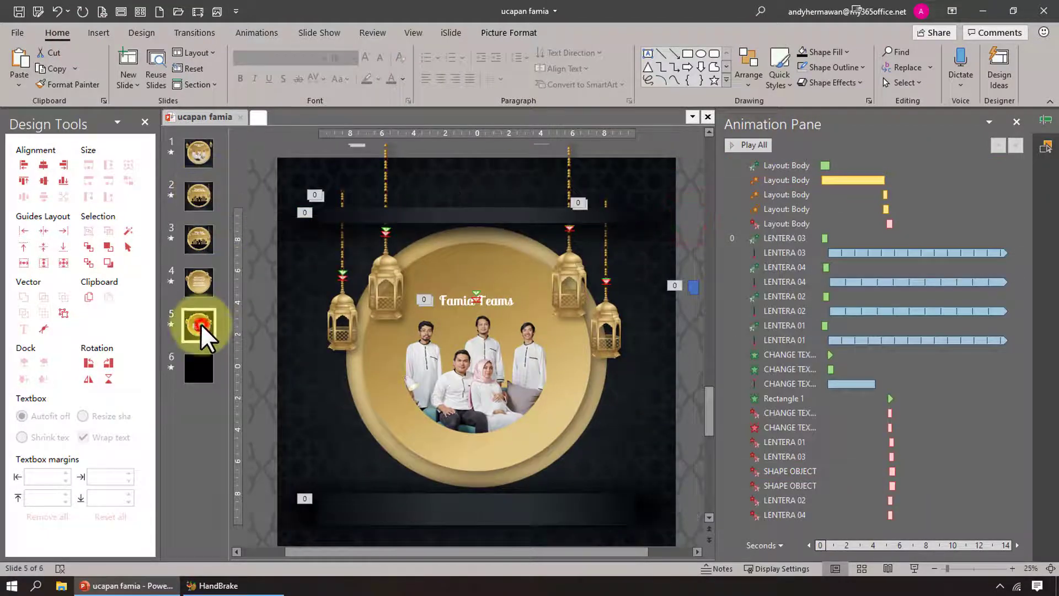
left_click(205, 157)
left_click(687, 272)
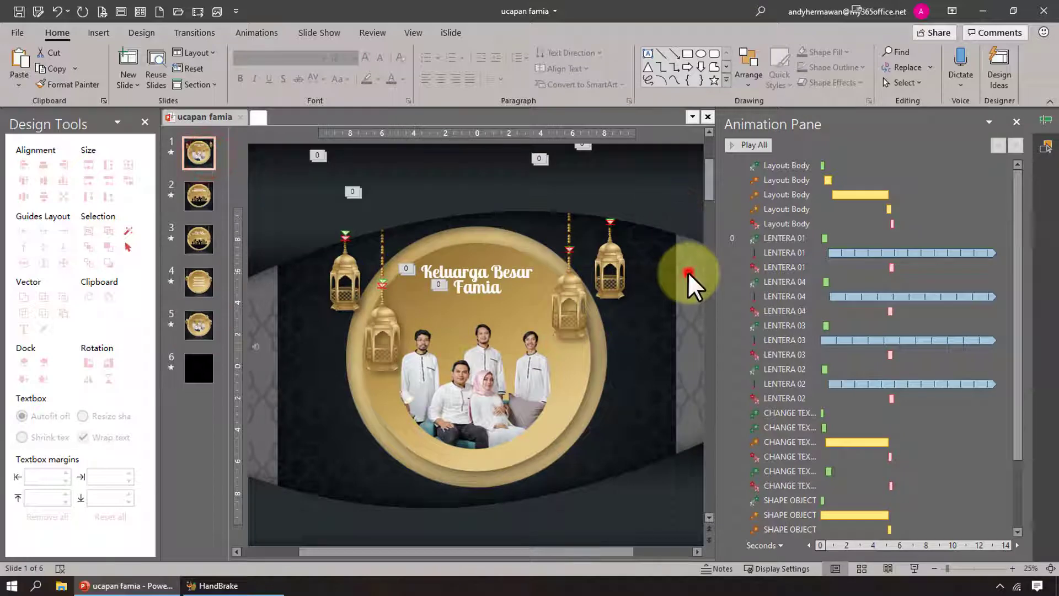
left_click(765, 145)
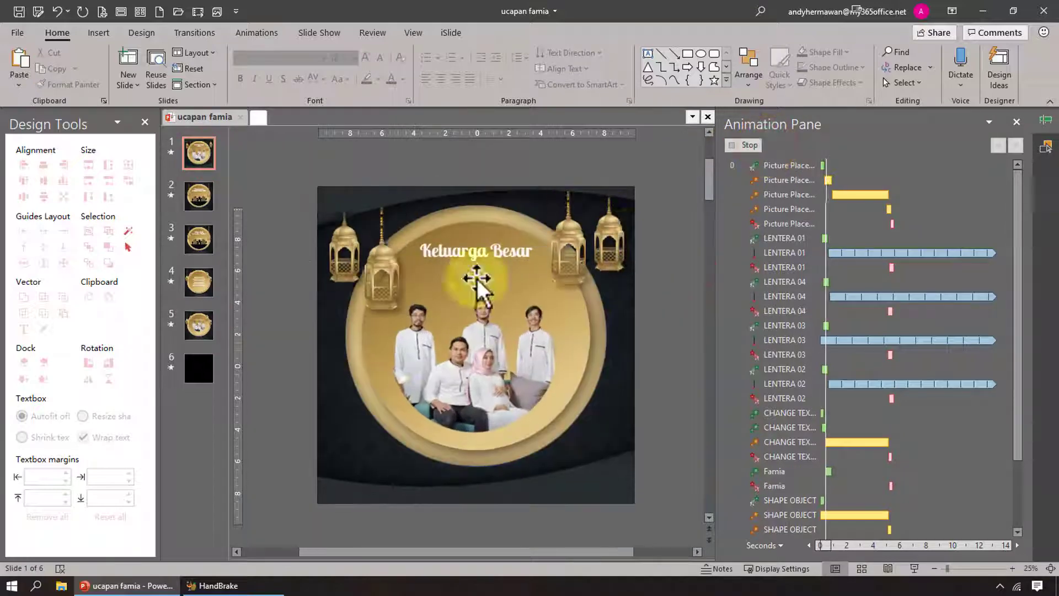
left_click(201, 325)
left_click(751, 145)
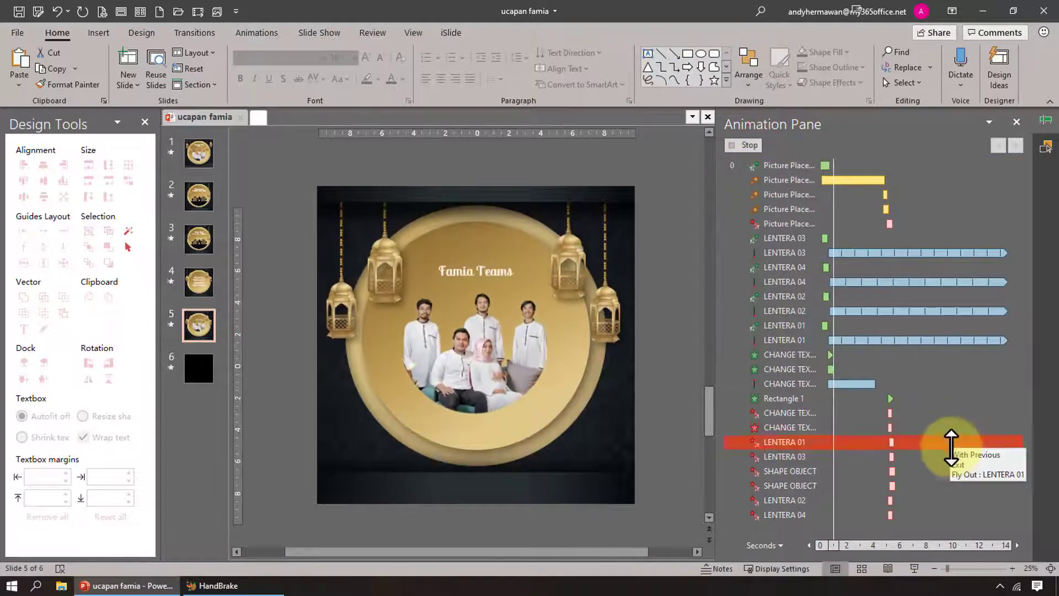
left_click(670, 372)
Lengthen slide 5's long CHANGE TEXT effect so it ends about when Rectangle 1 appears.
left_click(875, 384)
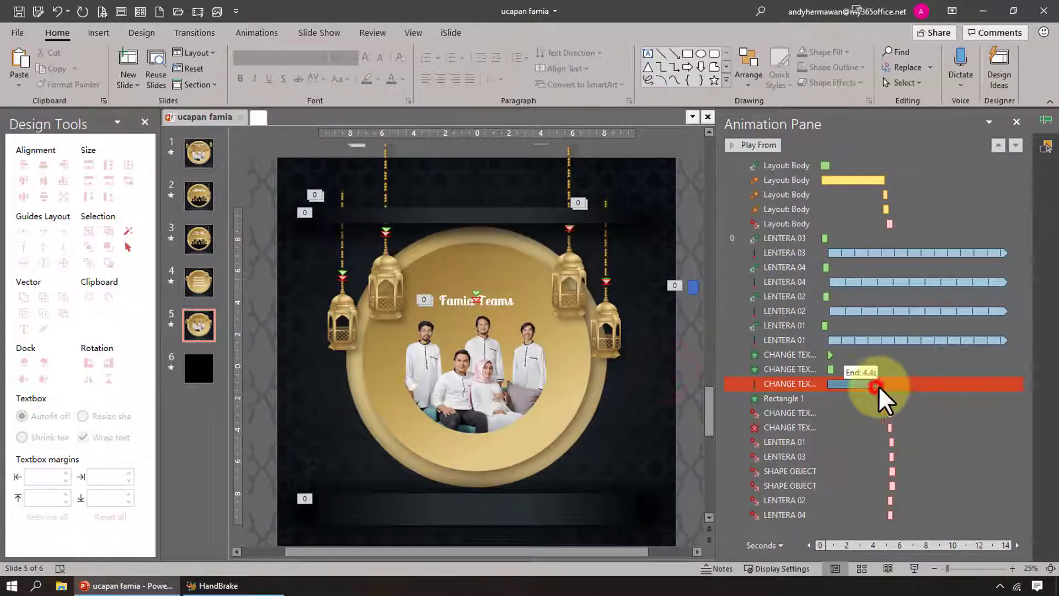
left_click(903, 398)
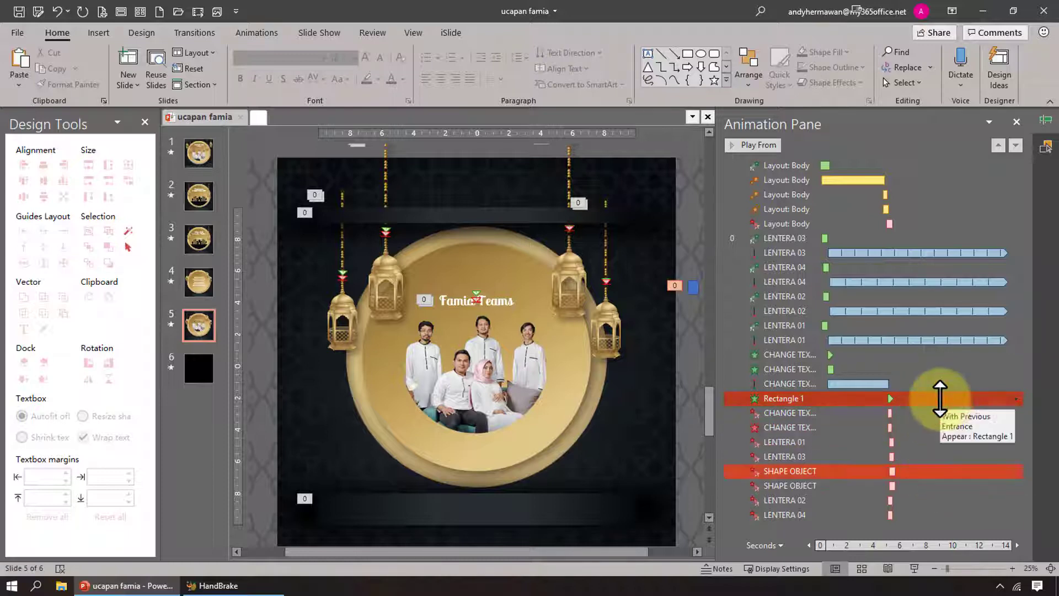
left_click(937, 413)
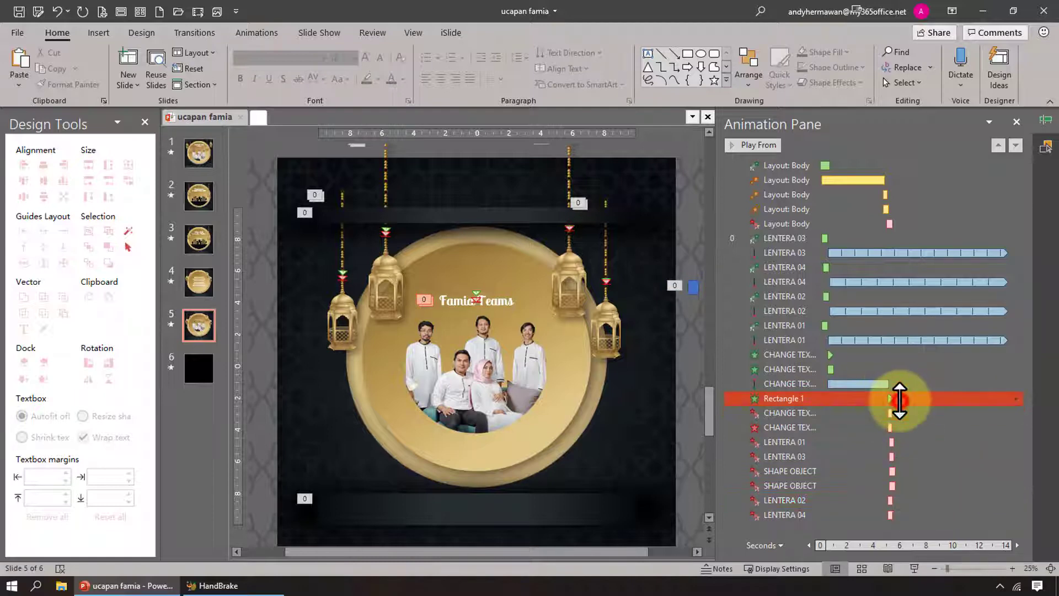
Try making Rectangle 1 appear about one second earlier, and move the exit effects above it and back below it.
left_click(273, 28)
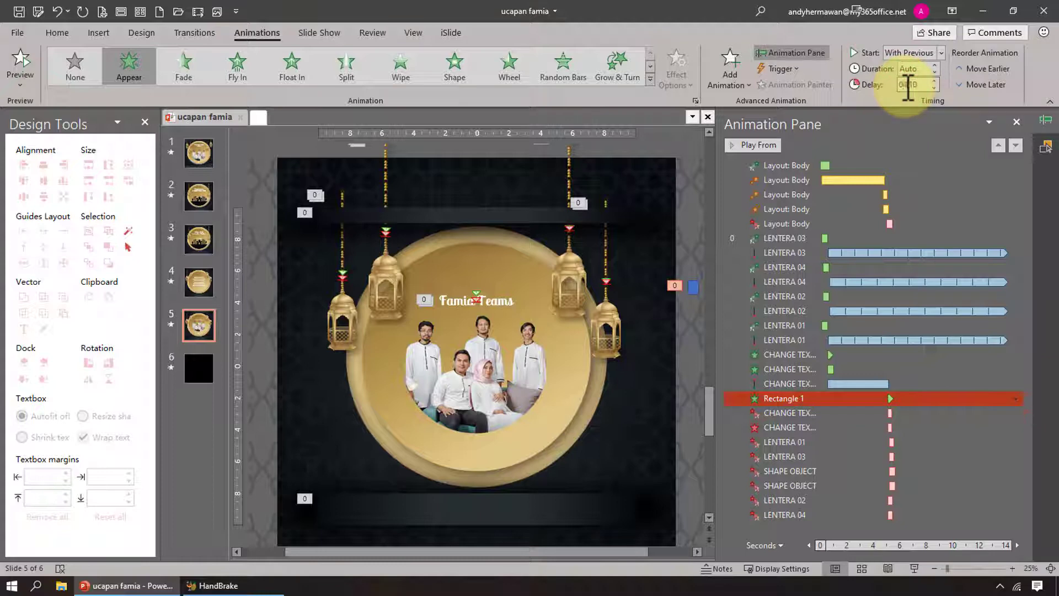
left_click(919, 414)
left_click(906, 517, "ctrl")
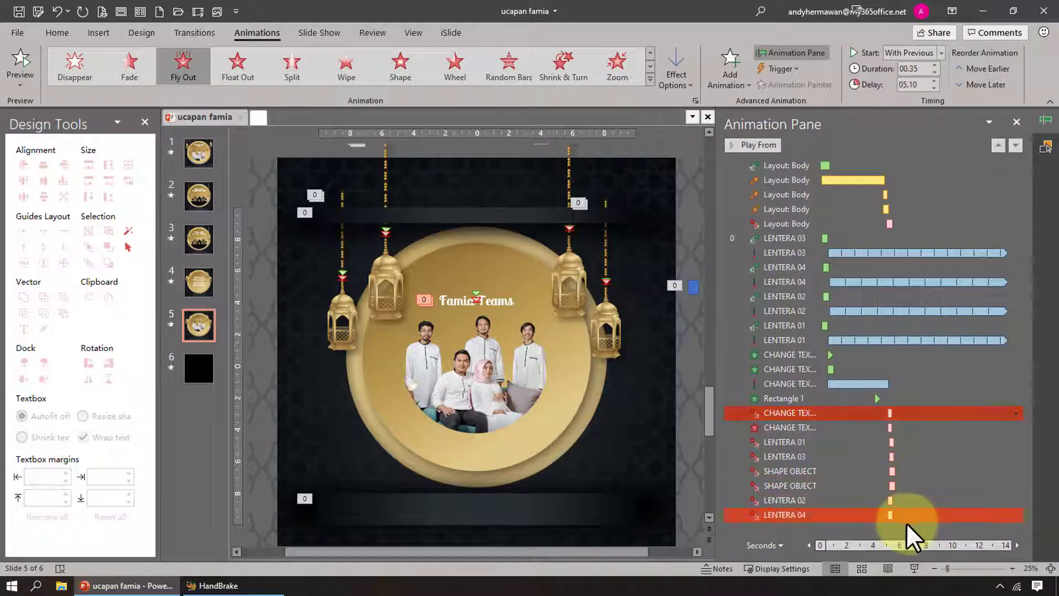
left_click(912, 518, "shift")
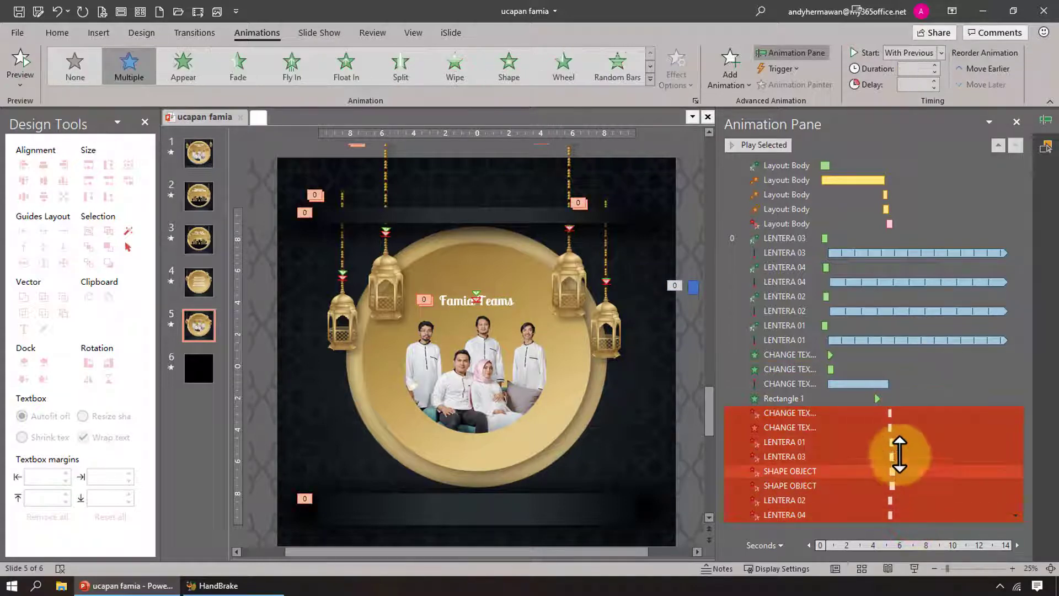
left_click(991, 164, "ctrl")
left_click(997, 145)
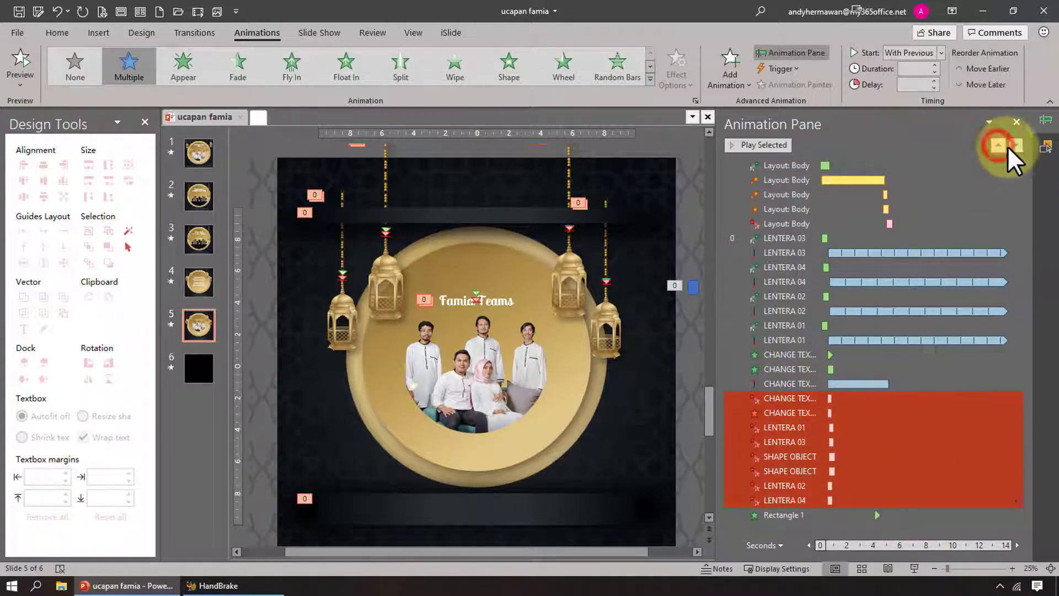
left_click(1015, 145)
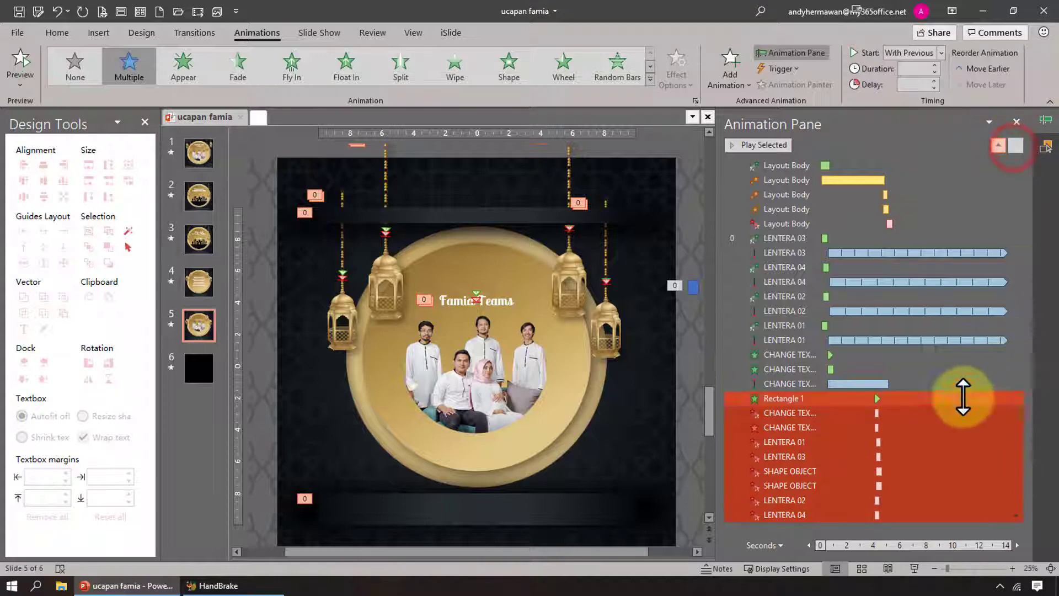
Set Rectangle 1's Appear delay to 5.1 seconds and reorder the exit effects above it and back below it to refresh their timing.
left_click(938, 399)
left_click_drag(938, 398, 936, 235)
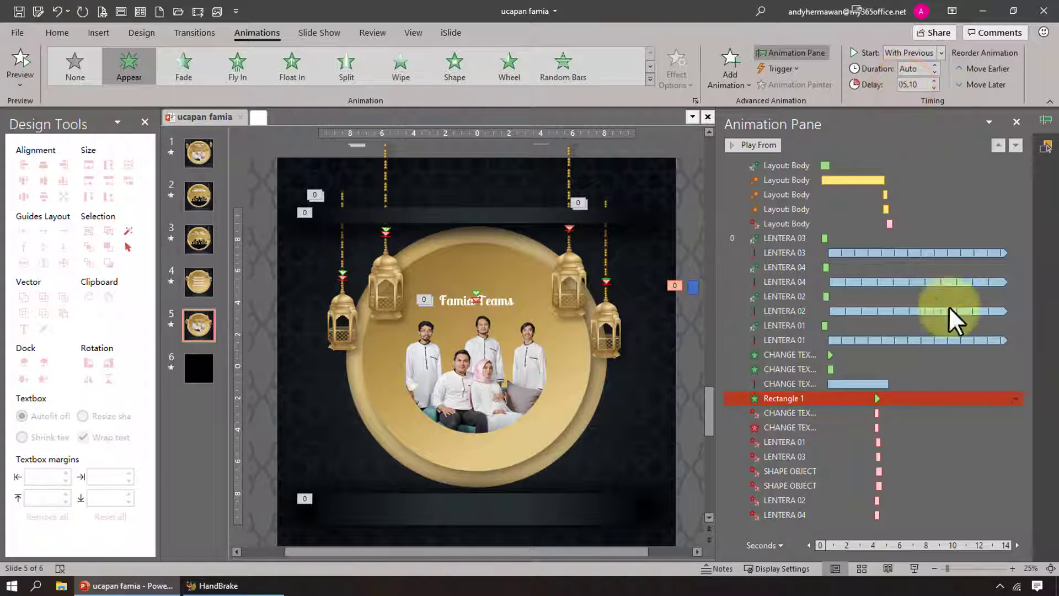
left_click(924, 415)
left_click(893, 518, "shift")
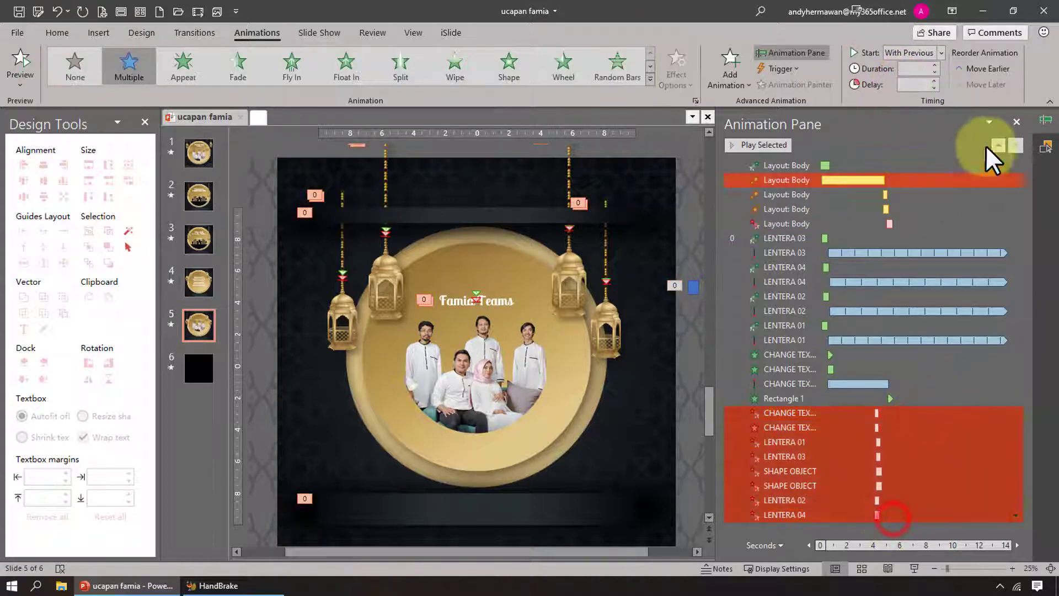
left_click(999, 145)
left_click(1016, 146)
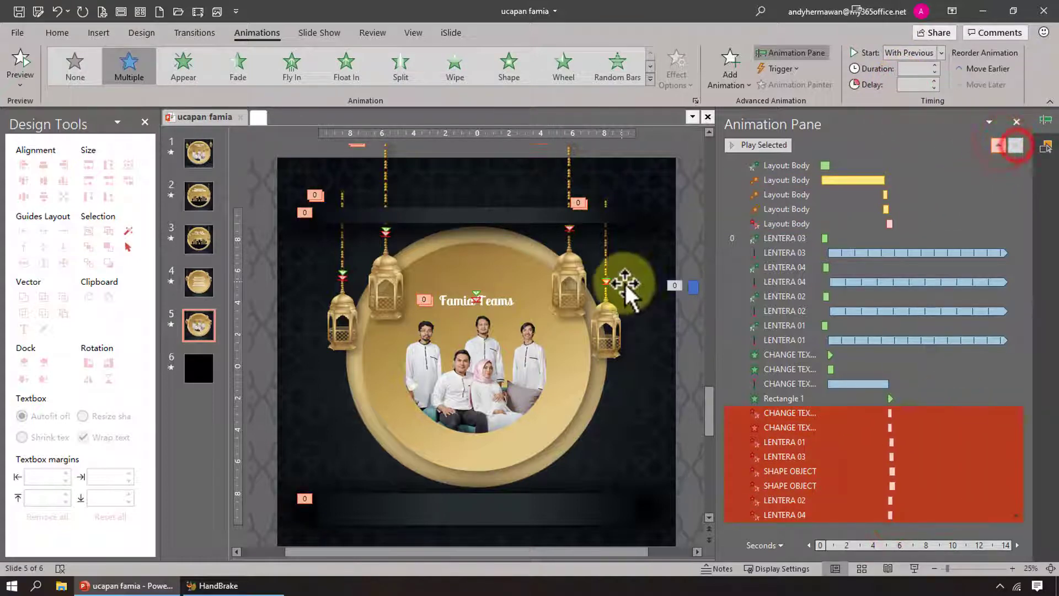
Export the presentation as a Full HD Windows Media Video named "ucapan famia2" in the Telegram Desktop folder.
left_click(690, 225)
left_click(693, 196)
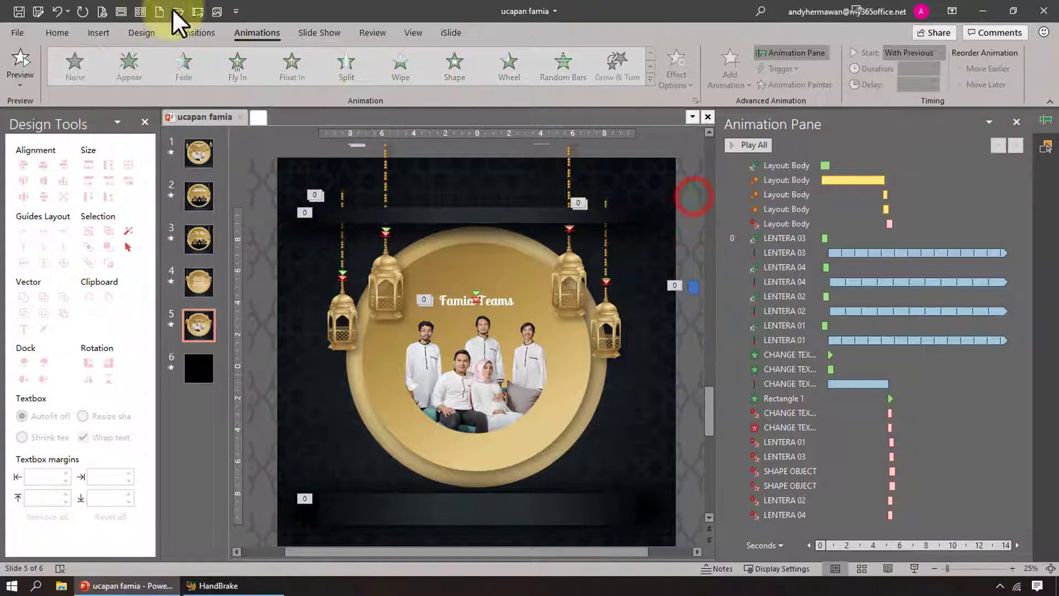
left_click(197, 11)
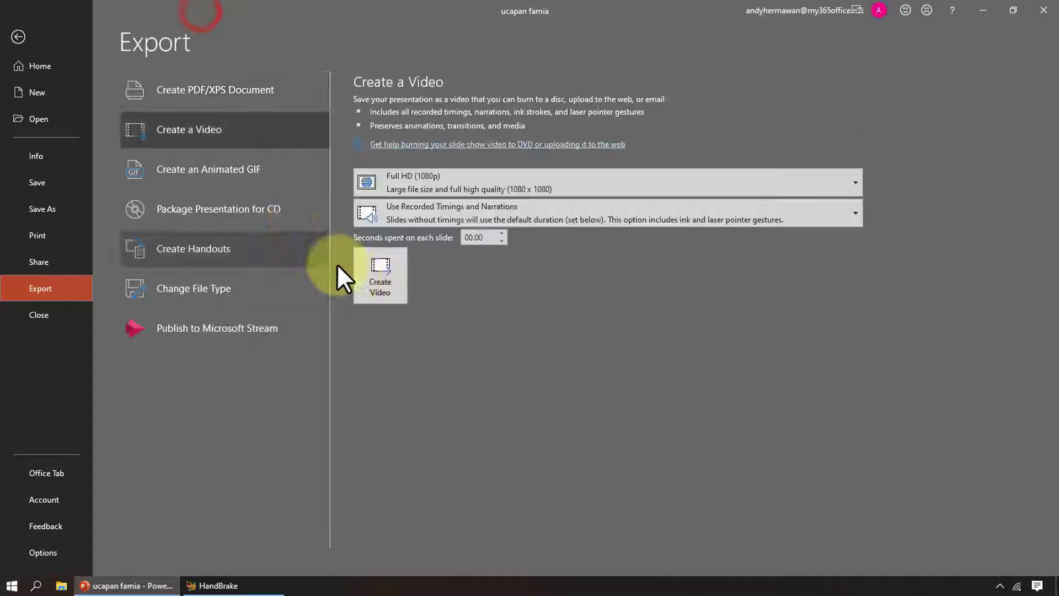
left_click(403, 284)
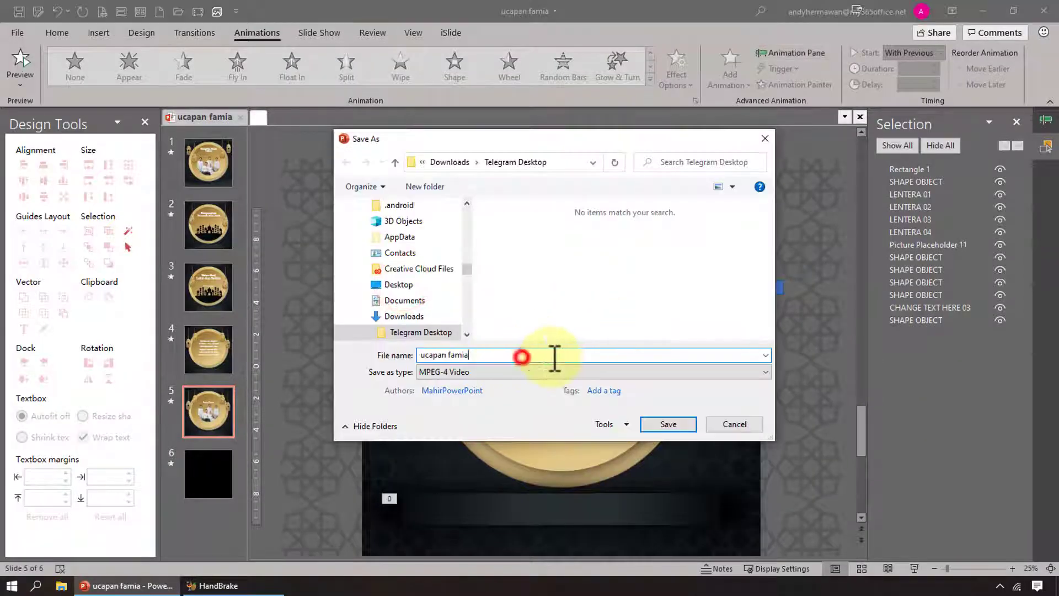
left_click(554, 370)
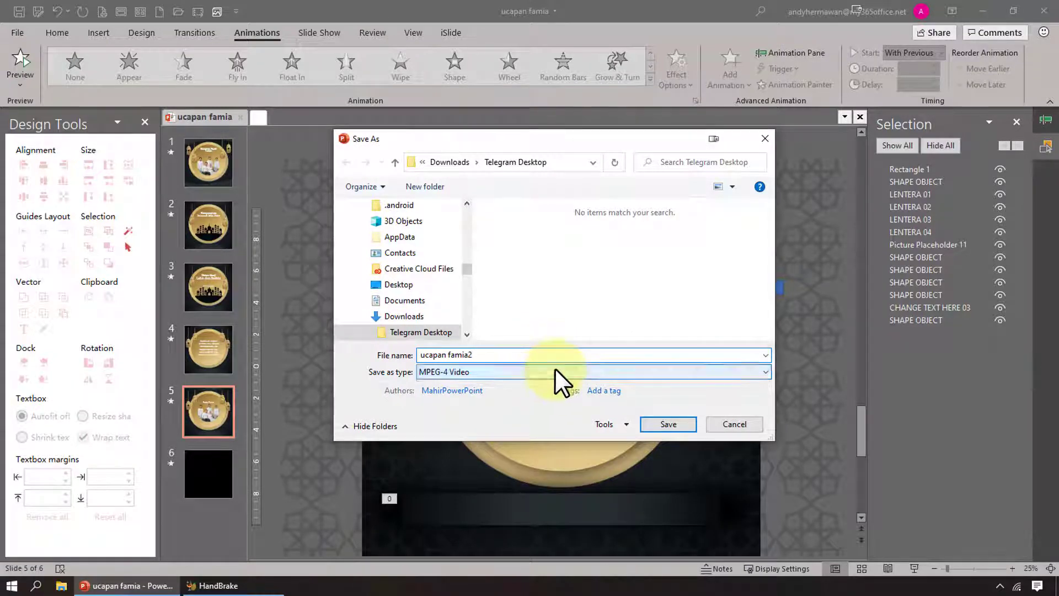
left_click(546, 395)
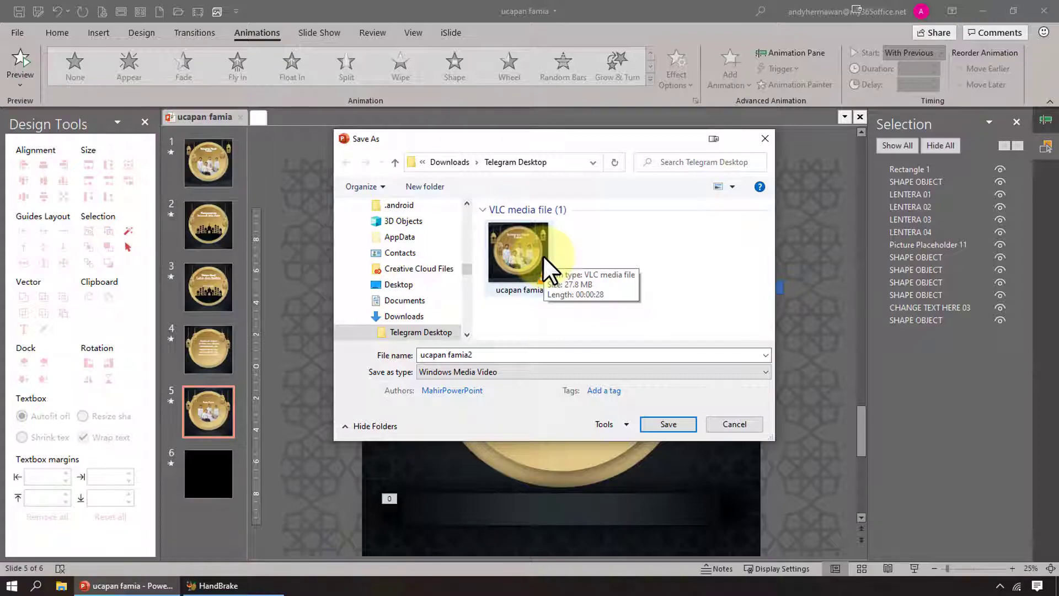
left_click(659, 422)
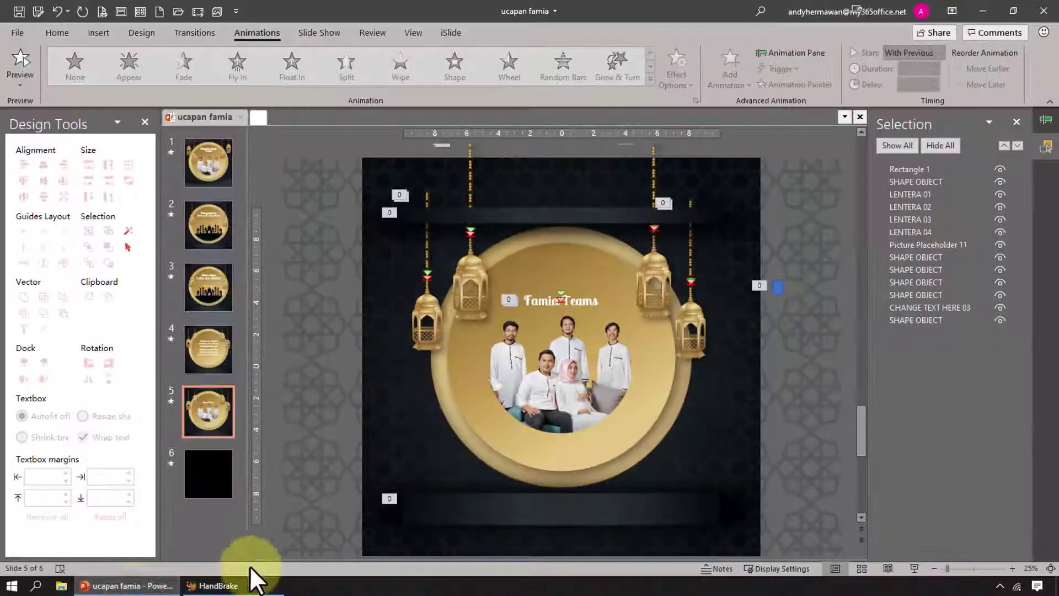
Switch to File Explorer and open the Telegram Desktop folder to check the exported video.
left_click(69, 582)
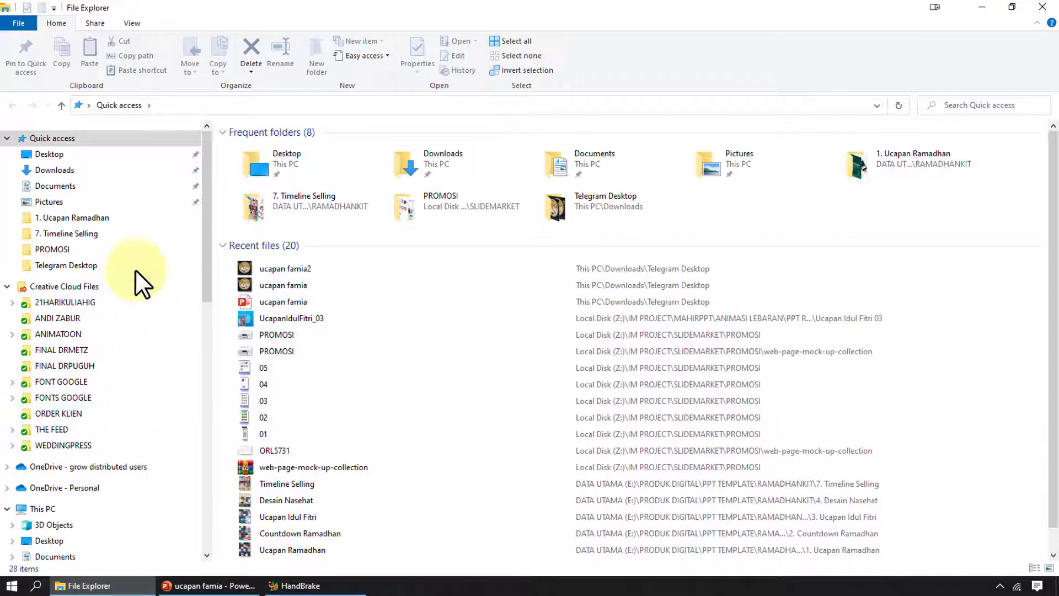
left_click(135, 266)
left_click(376, 395)
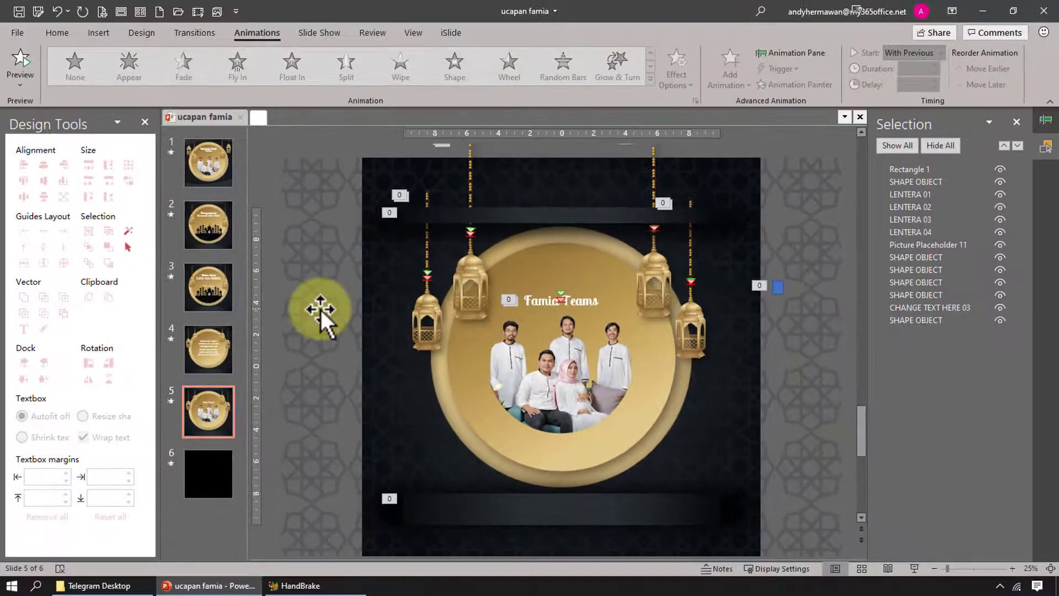
Back in PowerPoint, set the delay of Rectangle 1's Appear effect on slide 5 to 4.3 seconds.
left_click(1044, 121)
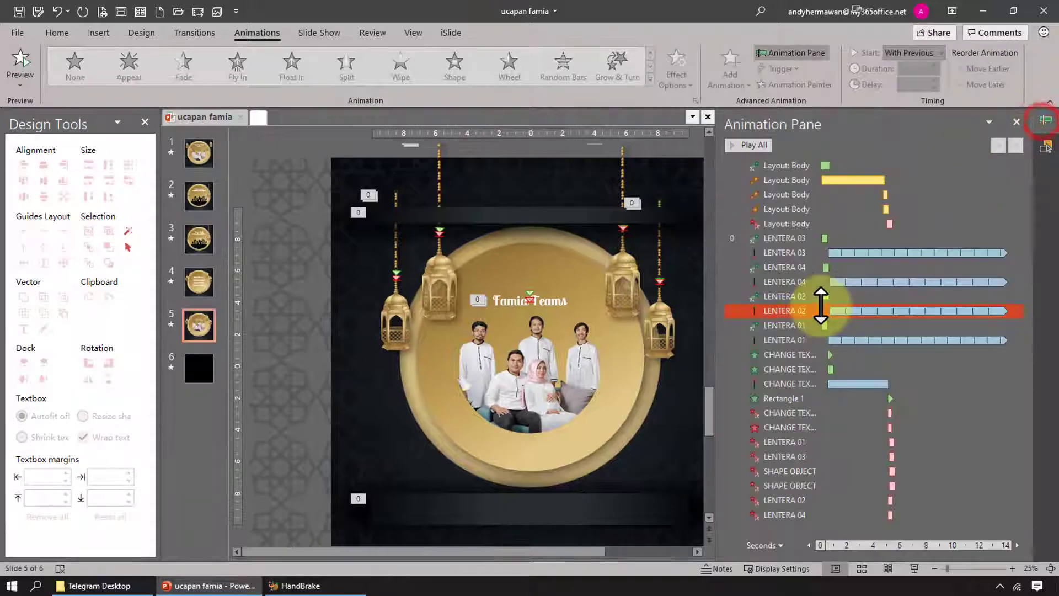
left_click(922, 400)
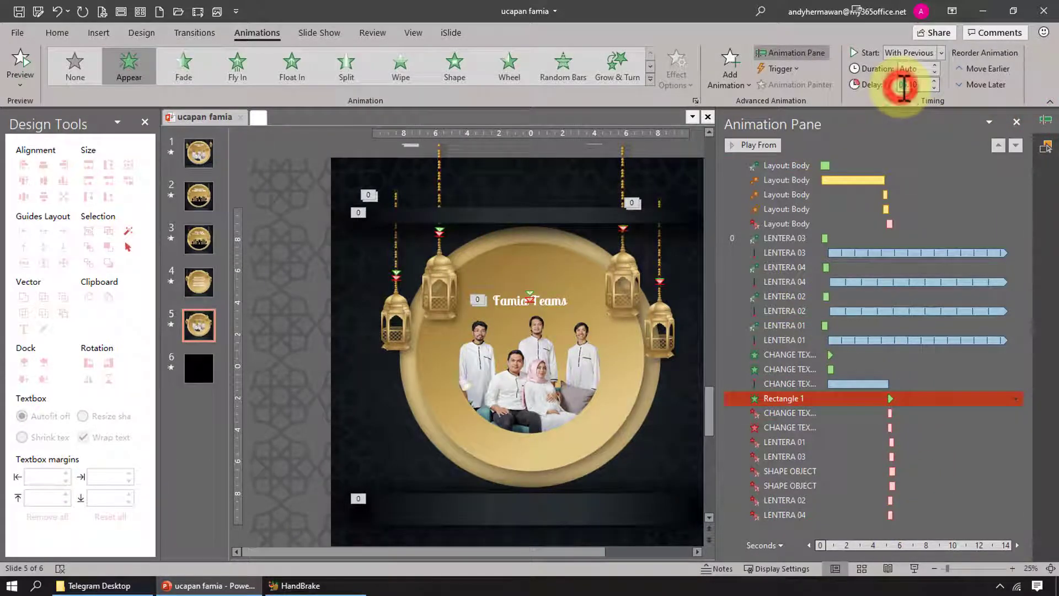
double_click(904, 87)
left_click_drag(930, 84, 817, 82)
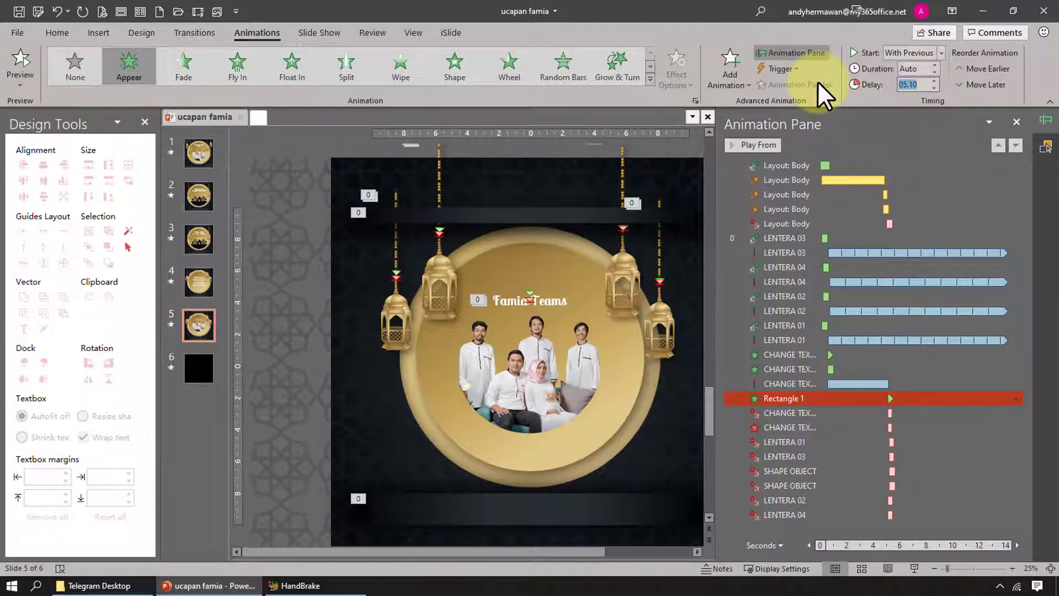
type("4")
key("Return")
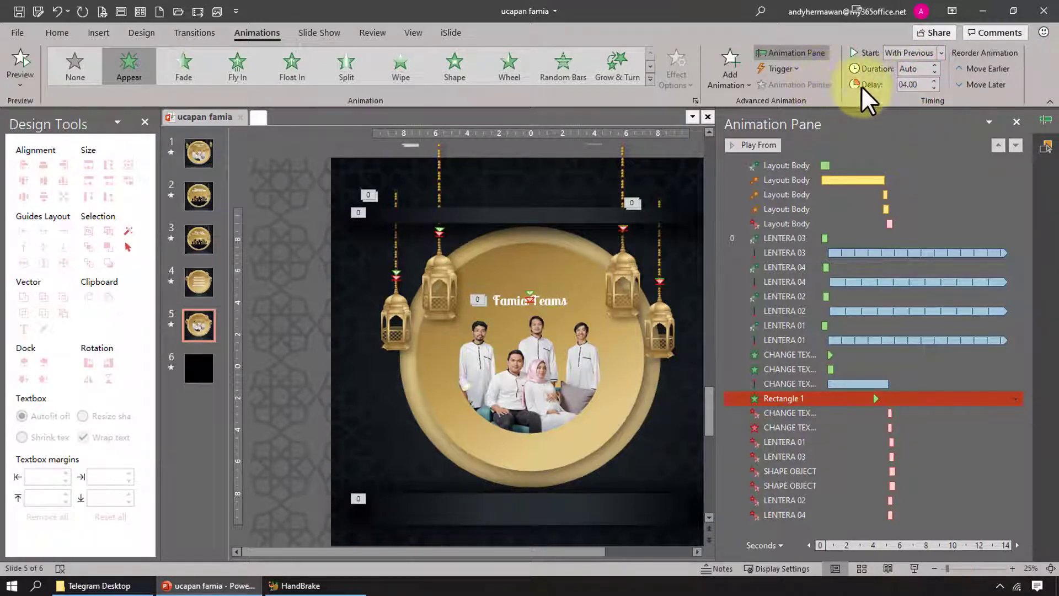
left_click(916, 83)
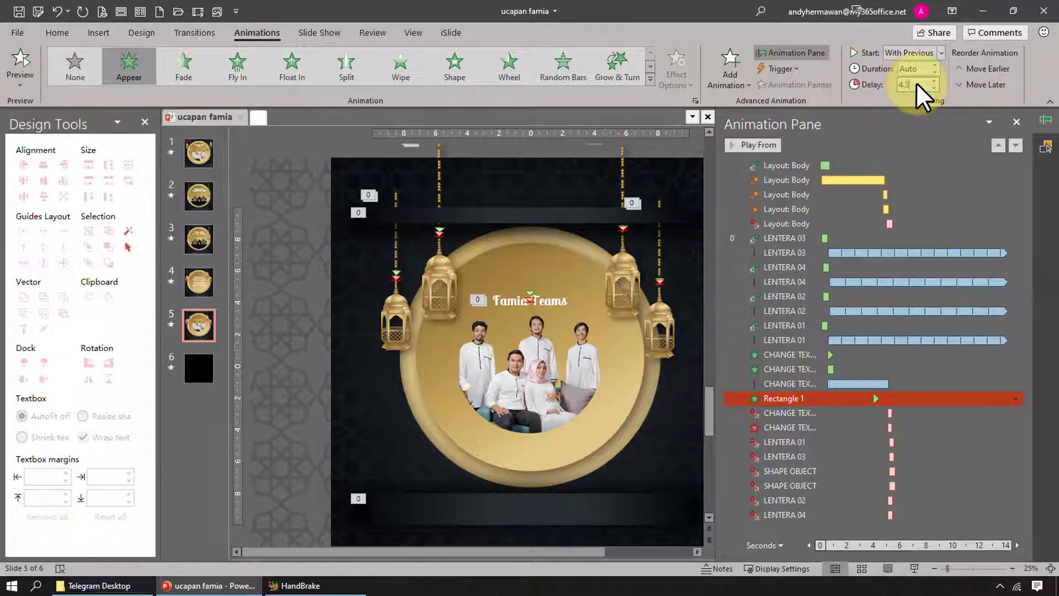
Move all exit effects listed below Rectangle 1 above it and back below it to refresh their timing.
left_click(918, 415)
left_click(928, 513, "shift")
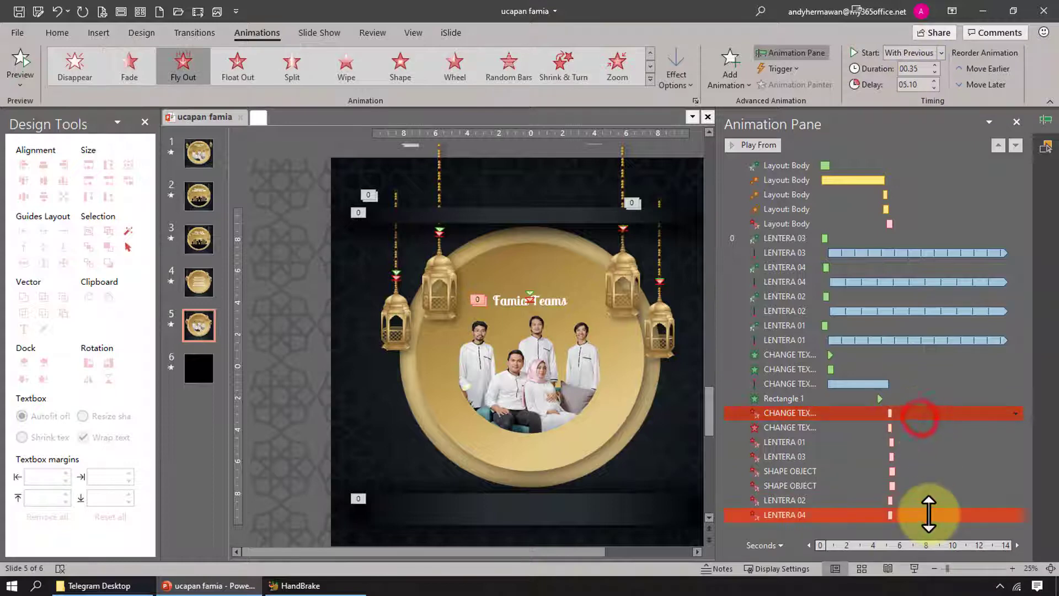
left_click(1017, 208, "ctrl")
left_click(1000, 146)
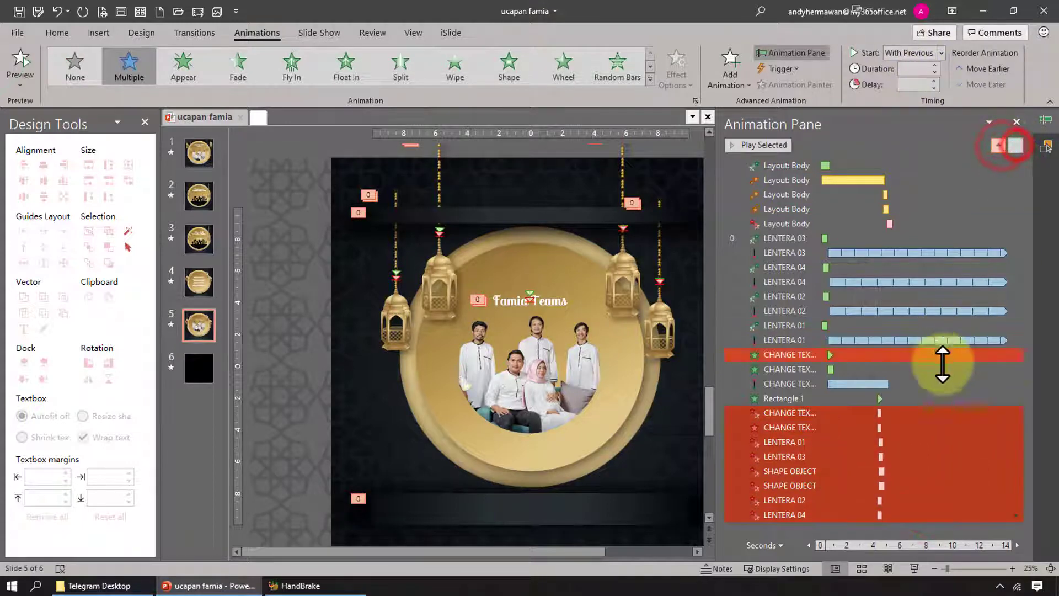
Shorten the long CHANGE TEXT line motion to 3.85 seconds and play slide 5 to check its timing.
left_click(937, 382)
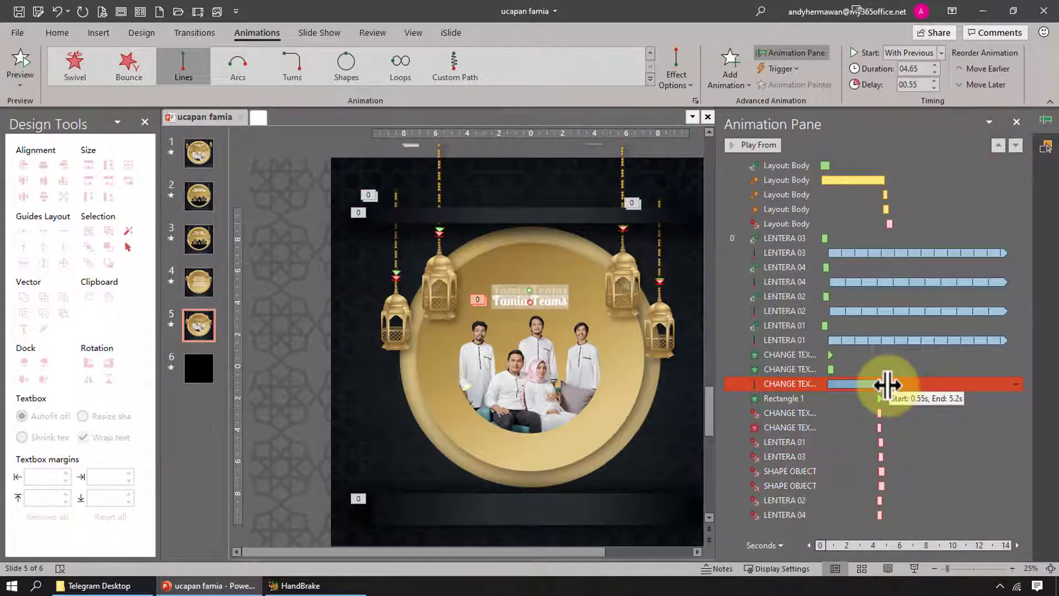
left_click_drag(887, 385, 877, 399)
left_click(961, 181)
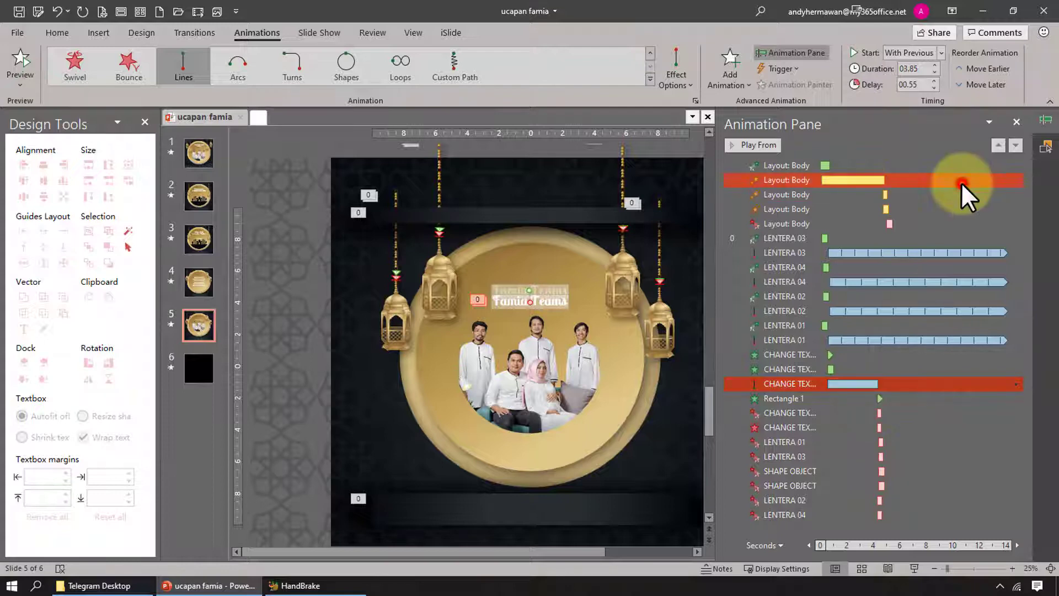
left_click(121, 11)
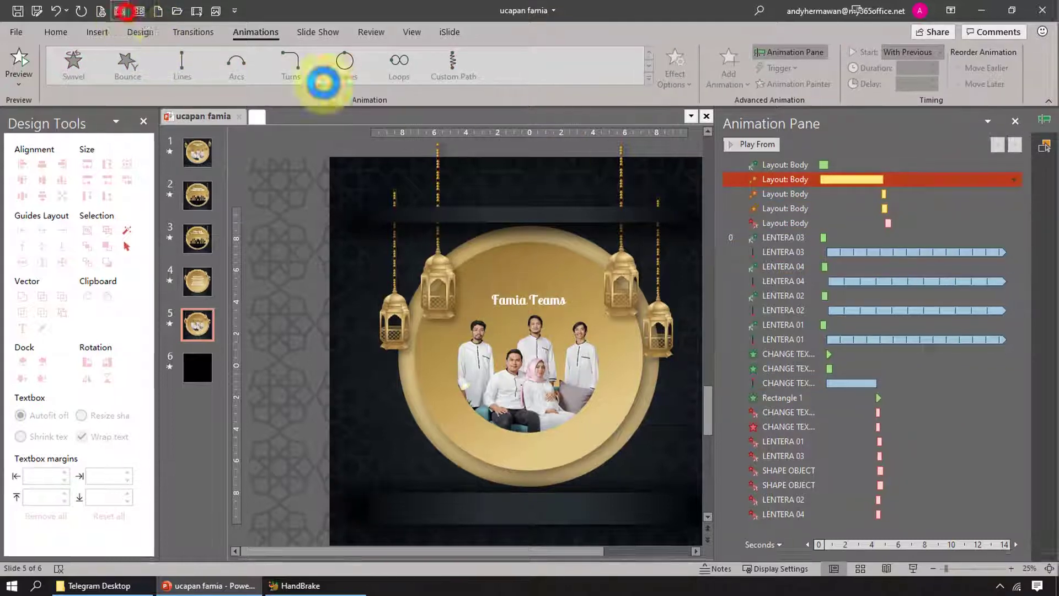
left_click(944, 194)
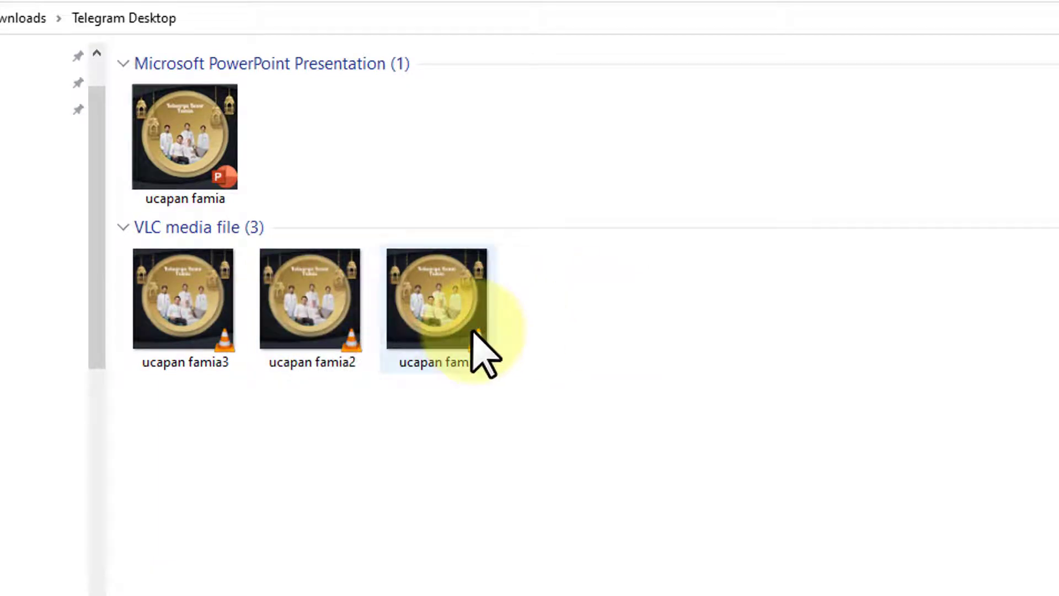
Delete the older video exports "ucapan famia2" and "ucapan famia" from the Telegram Desktop folder in File Explorer.
left_click(229, 351)
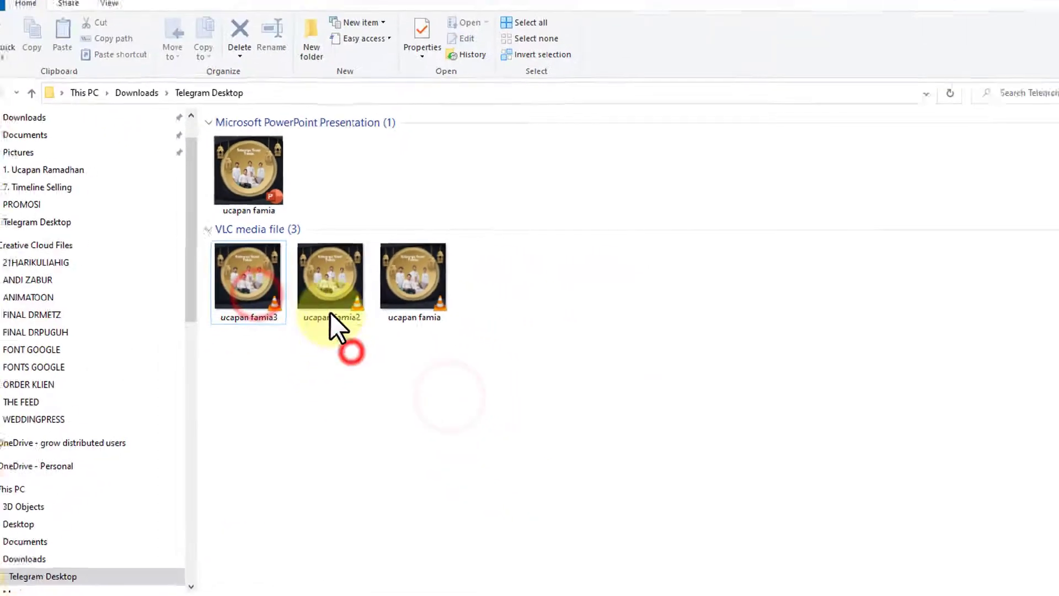
left_click_drag(339, 357, 406, 295)
right_click(407, 294)
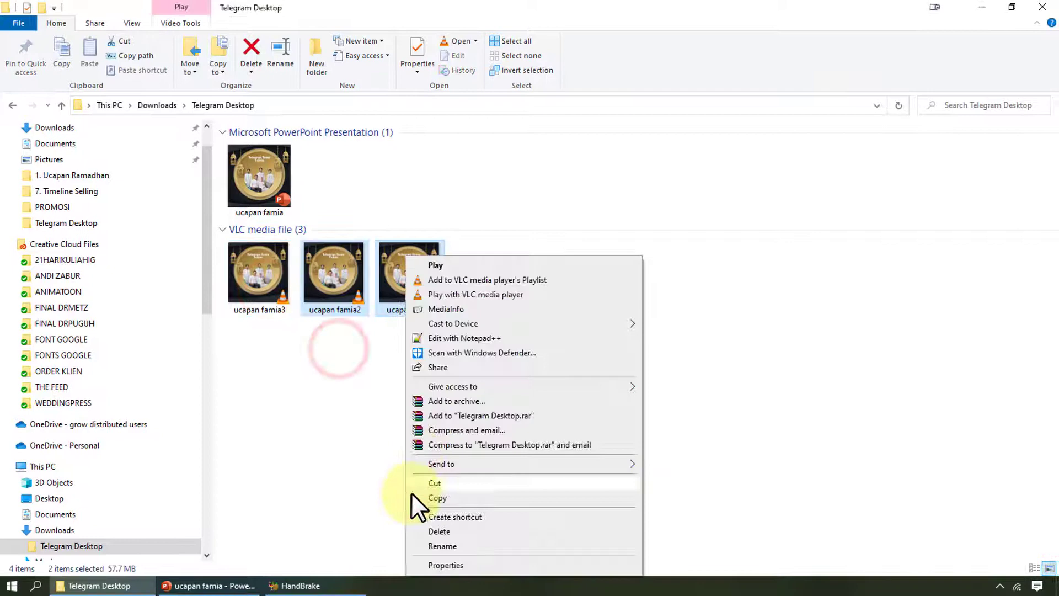
left_click(439, 531)
left_click(485, 412)
Switch to HandBrake and load the "ucapan famia3" video as its source.
left_click(331, 585)
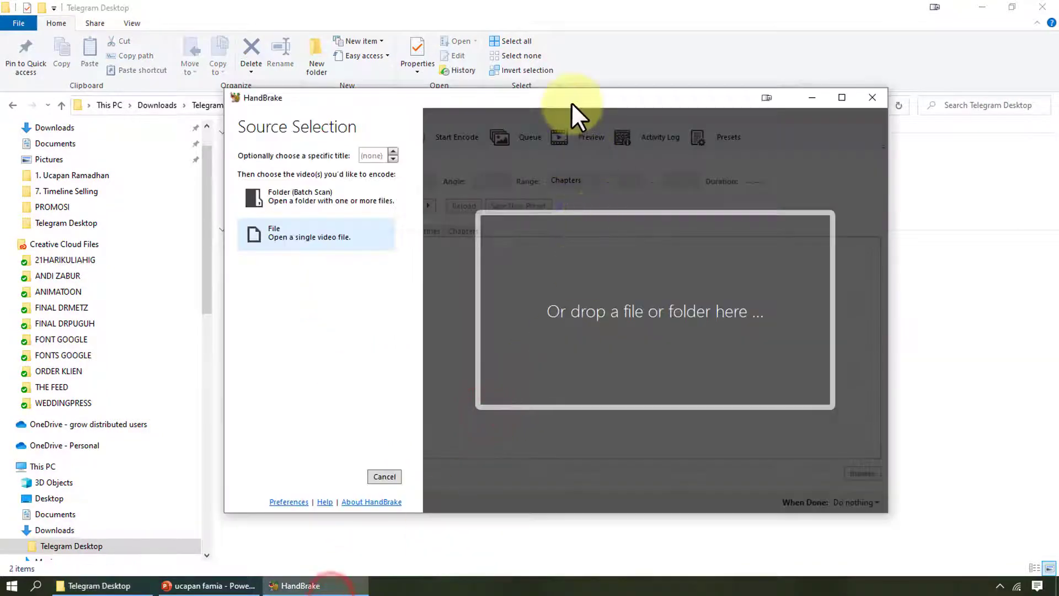
left_click_drag(570, 101, 666, 99)
left_click(259, 284)
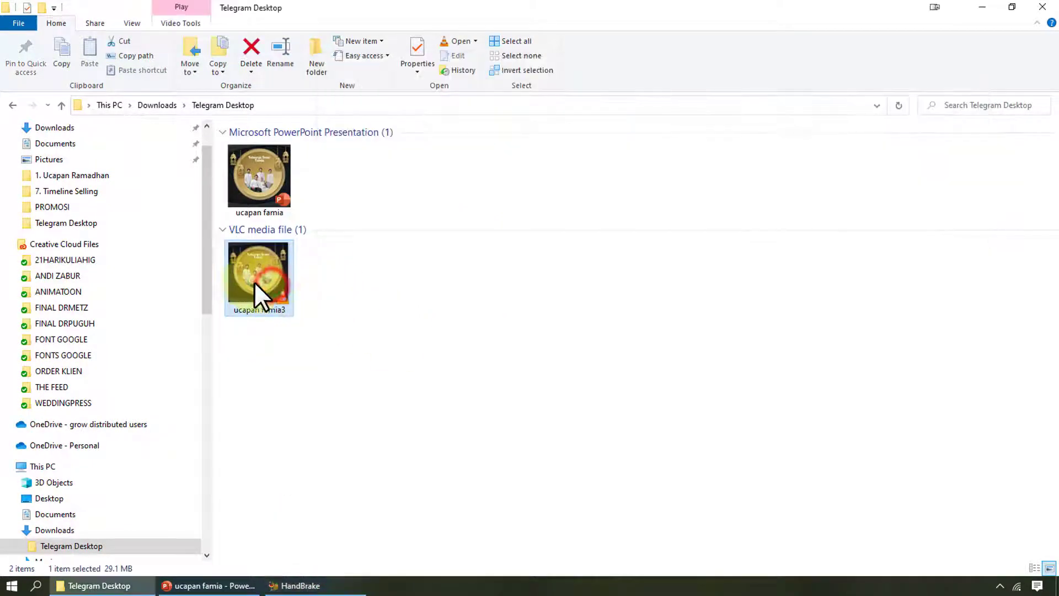
left_click(272, 587)
left_click_drag(266, 277, 643, 286)
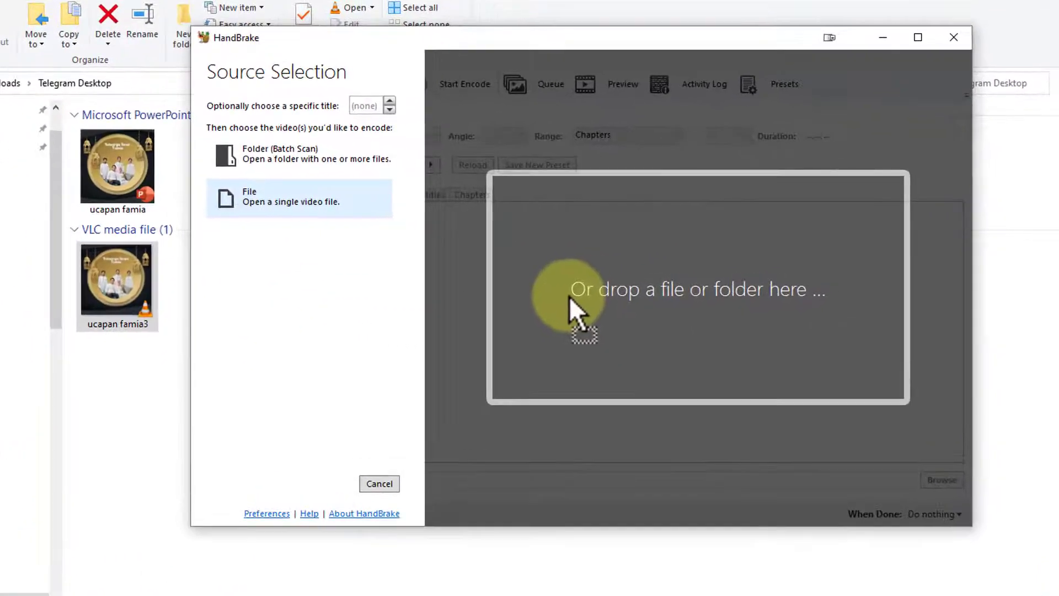
left_click_drag(569, 296, 574, 300)
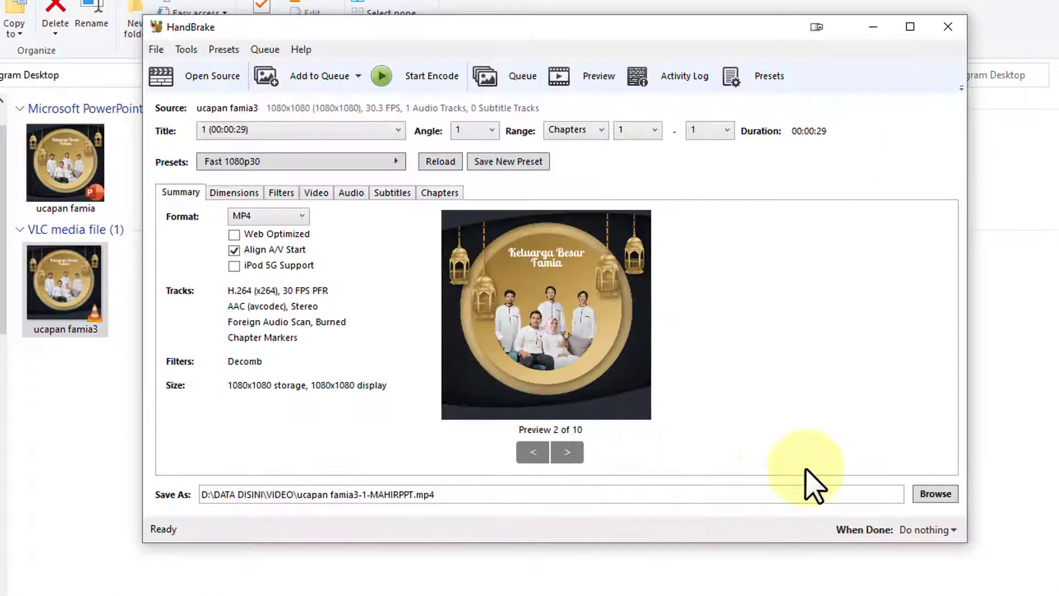
Make the MP4 output web optimized and lower its constant quality to RF 25.
left_click(234, 234)
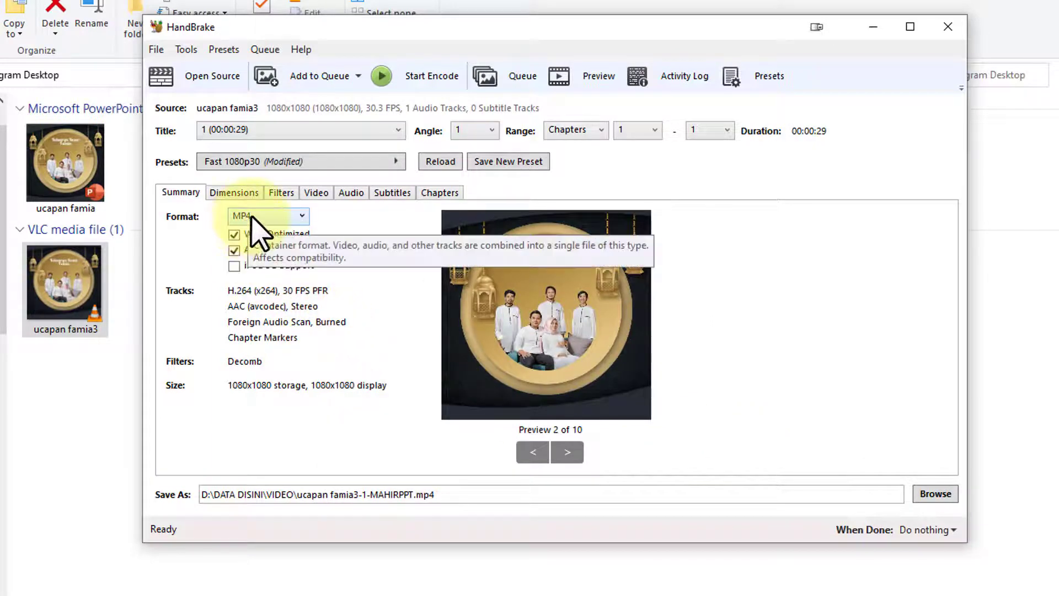
left_click(323, 194)
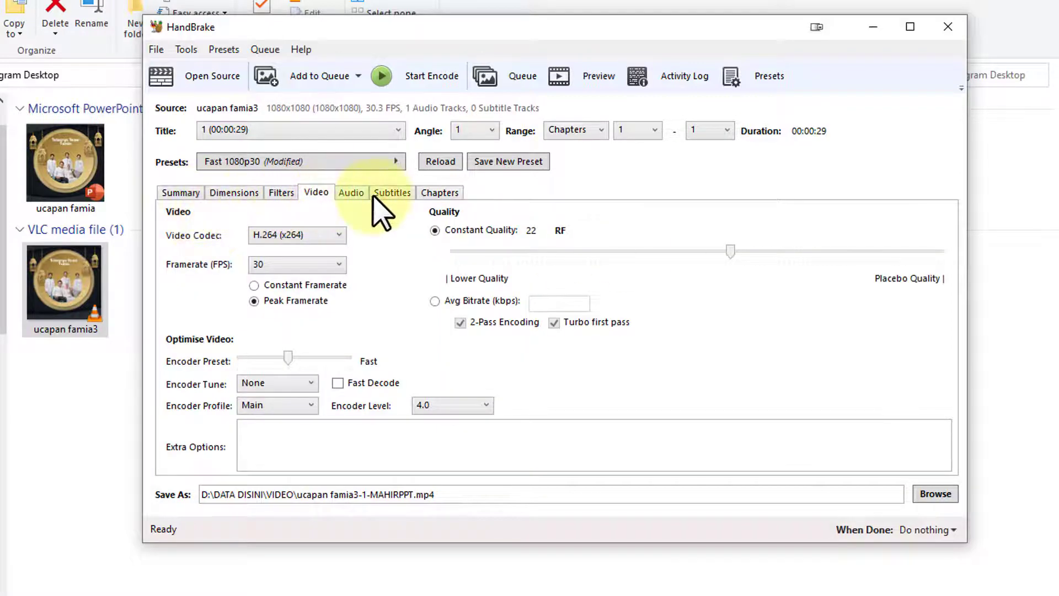
left_click(194, 193)
left_click(314, 195)
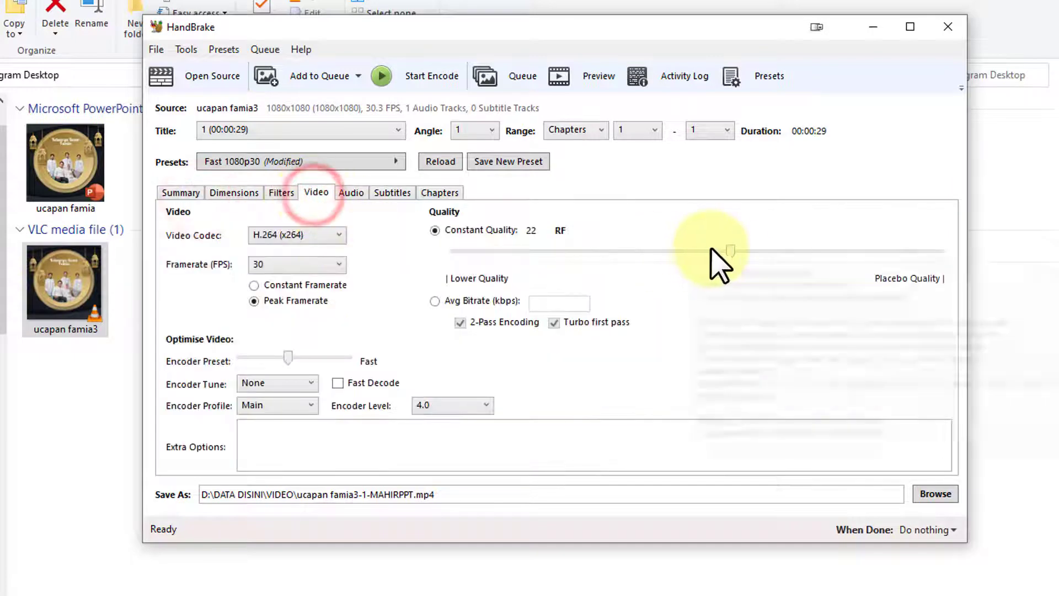
left_click_drag(734, 252, 698, 266)
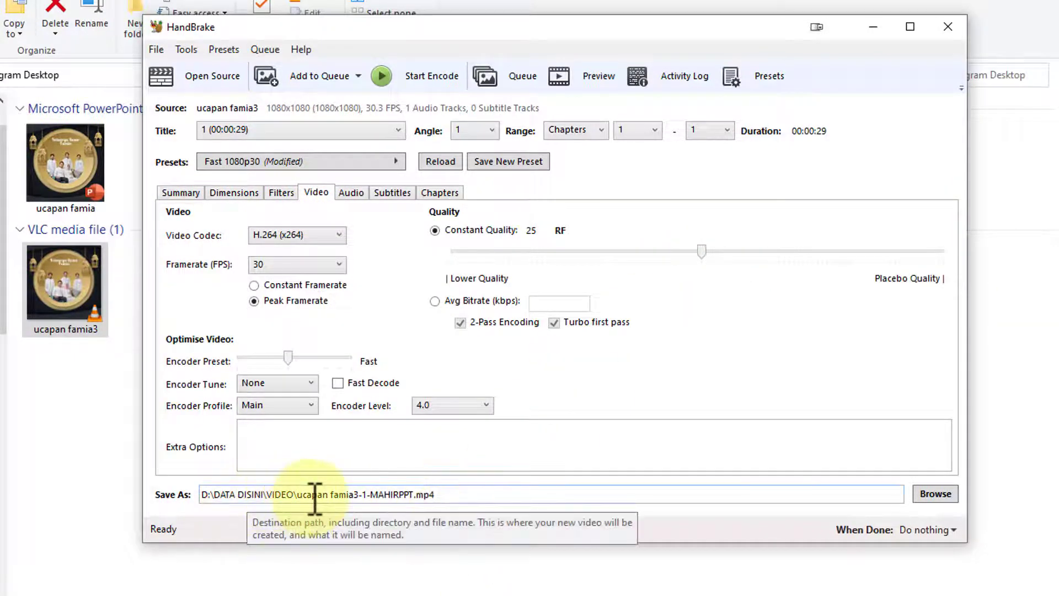
Set the output destination to the Telegram Desktop folder and encode the video.
left_click(935, 494)
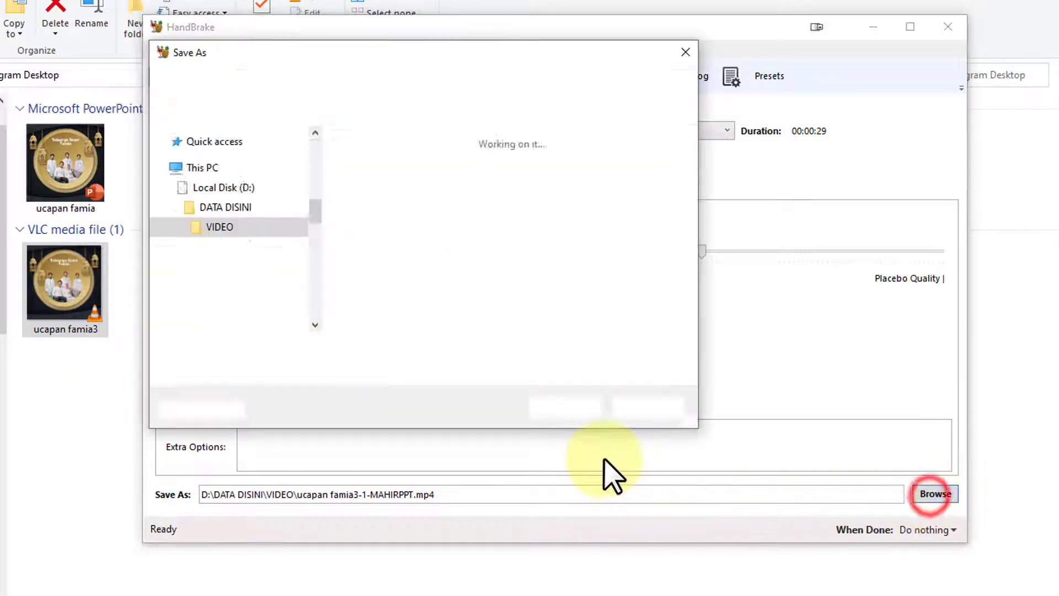
scroll(288, 258, "up", 10)
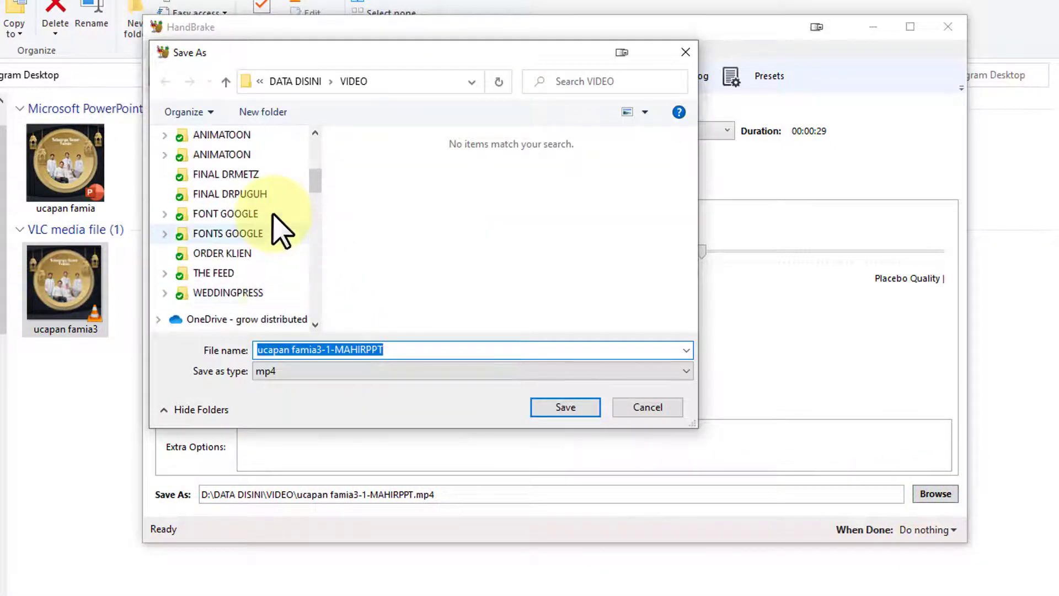
left_click(267, 214)
left_click(565, 406)
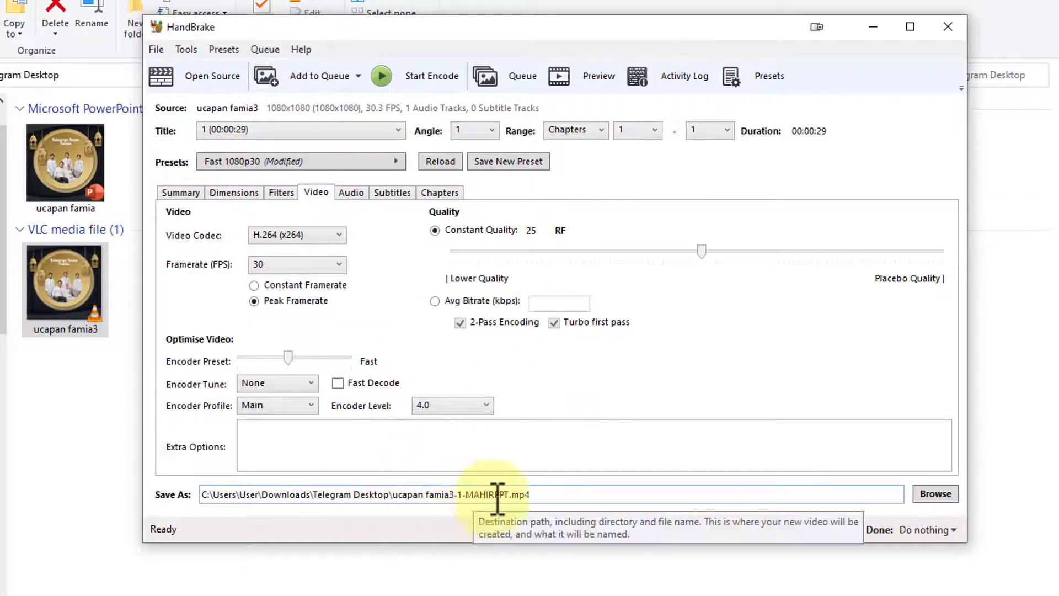
left_click(432, 76)
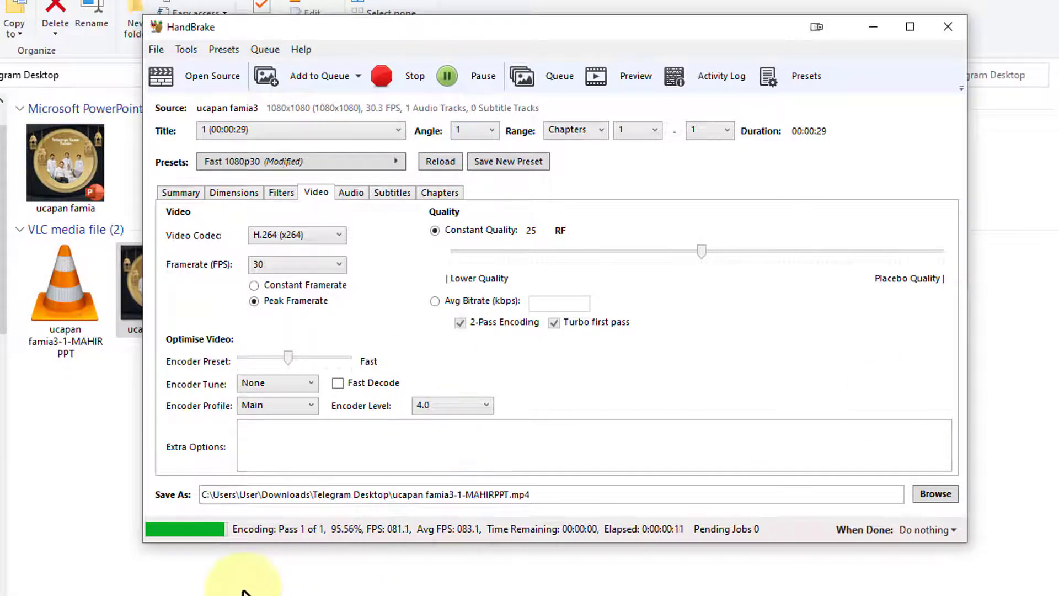
Switch to File Explorer and play the encoded video "ucapan famia3-1-MAHIRPPT".
left_click(84, 452)
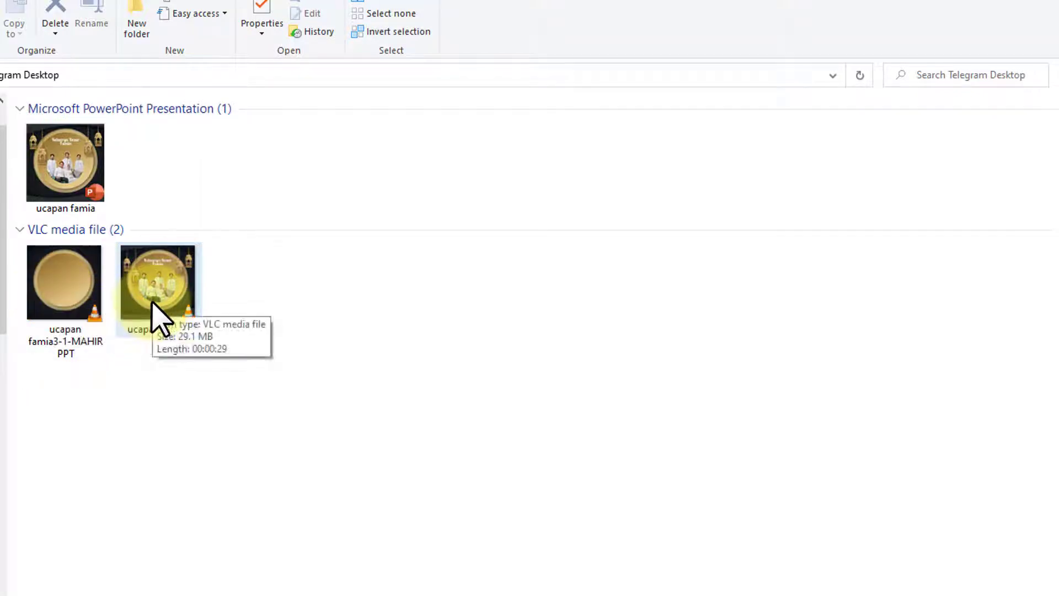
double_click(50, 305)
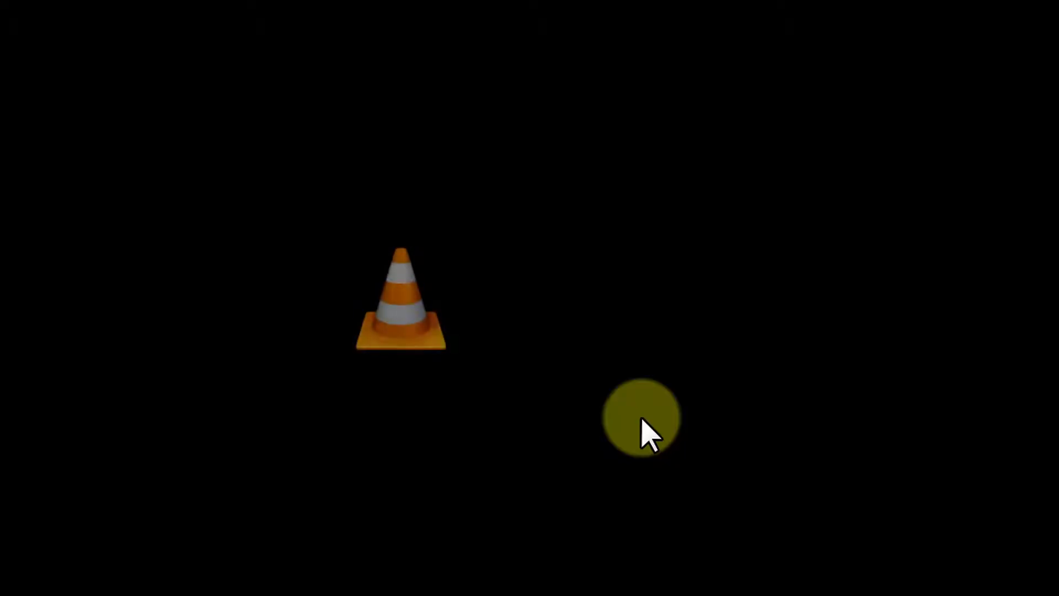
scroll(838, 394, "down", 3)
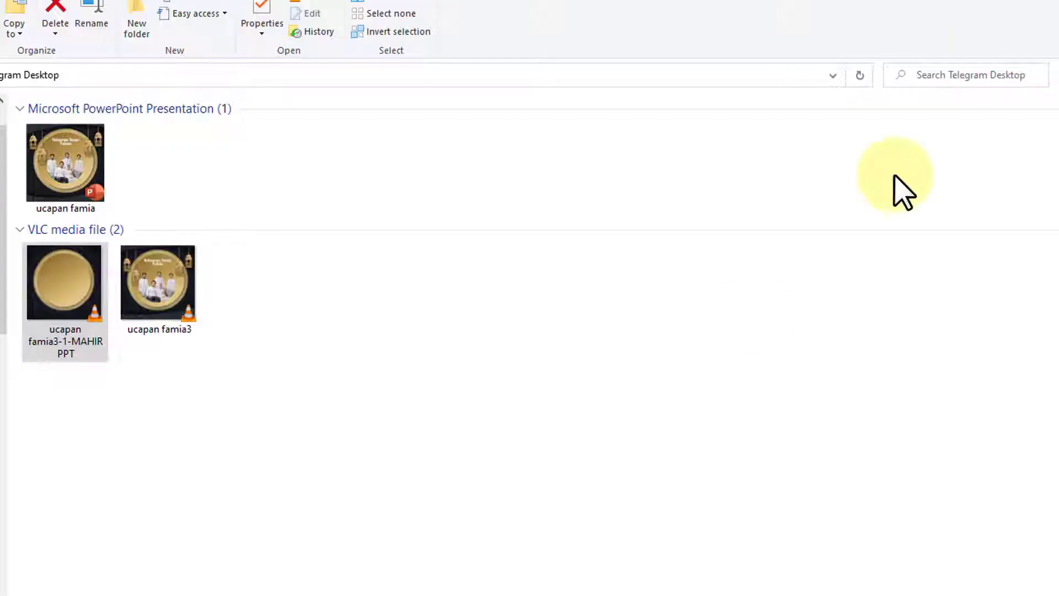
left_click(549, 483)
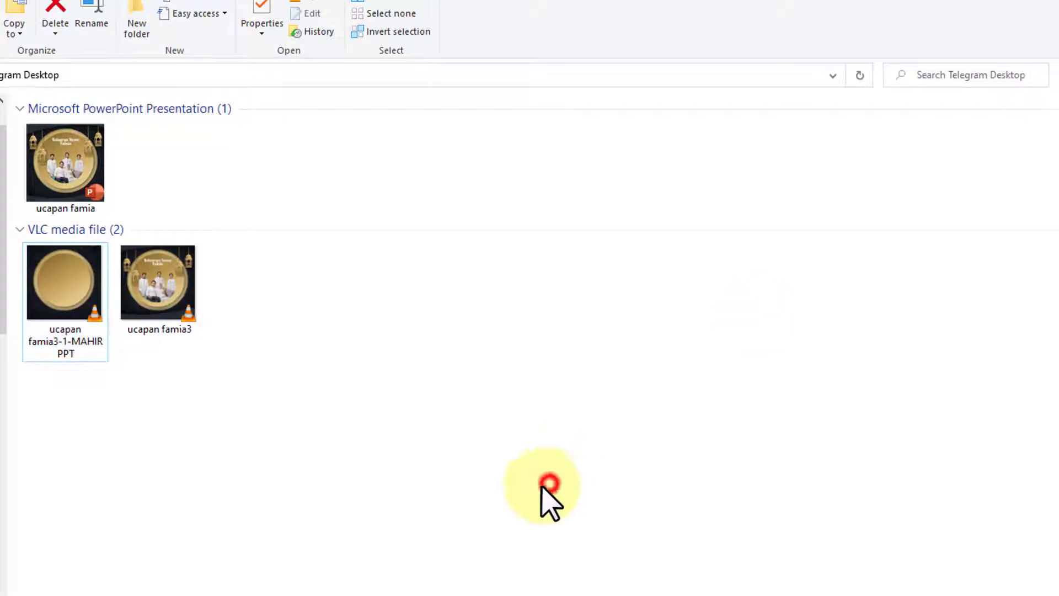
Switch to PowerPoint and hide the black Rectangle 1 that covers slide 6.
left_click(232, 585)
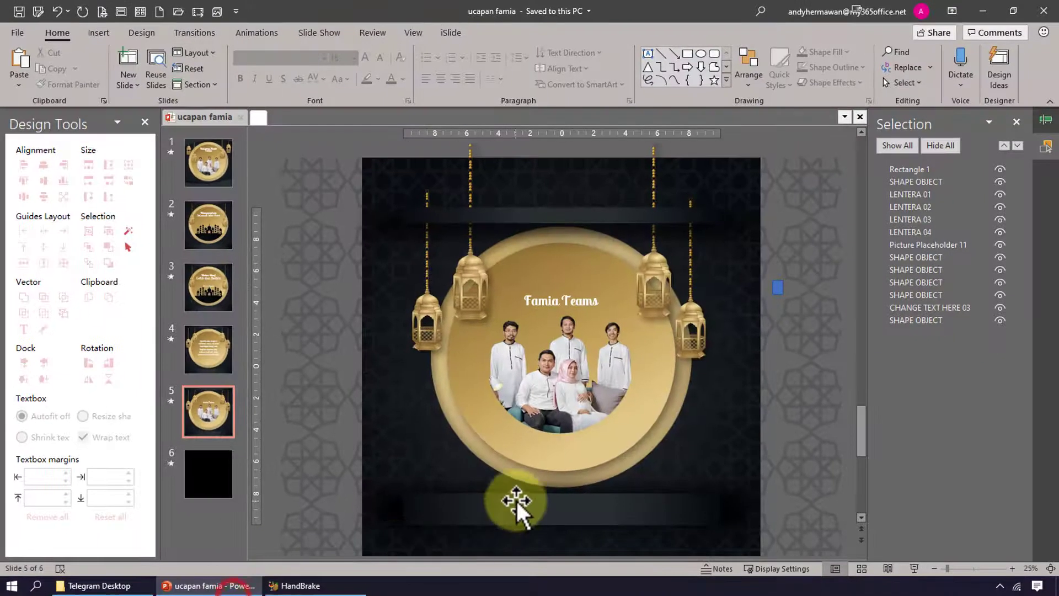
left_click(200, 485)
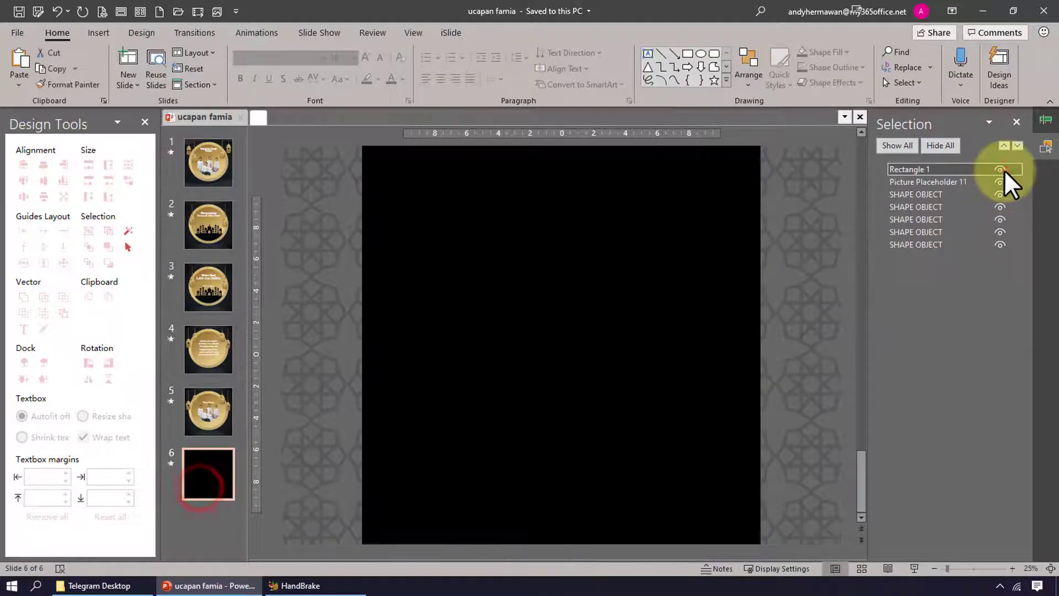
left_click(1003, 170)
Compare the layouts of slides 4, 5 and 6 by going back and forth between them.
left_click(204, 419)
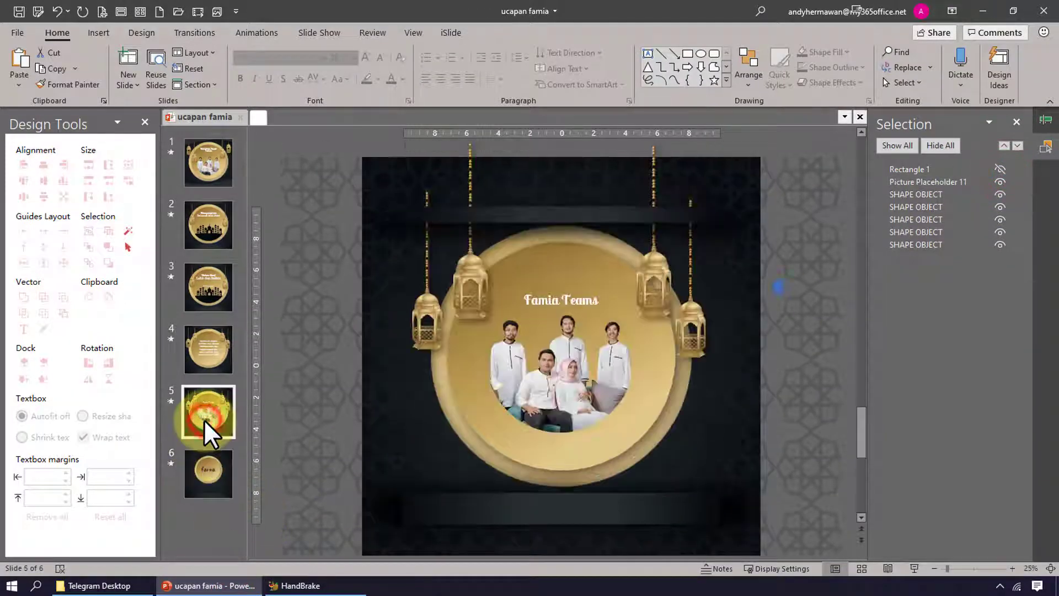
left_click(199, 482)
left_click(202, 432)
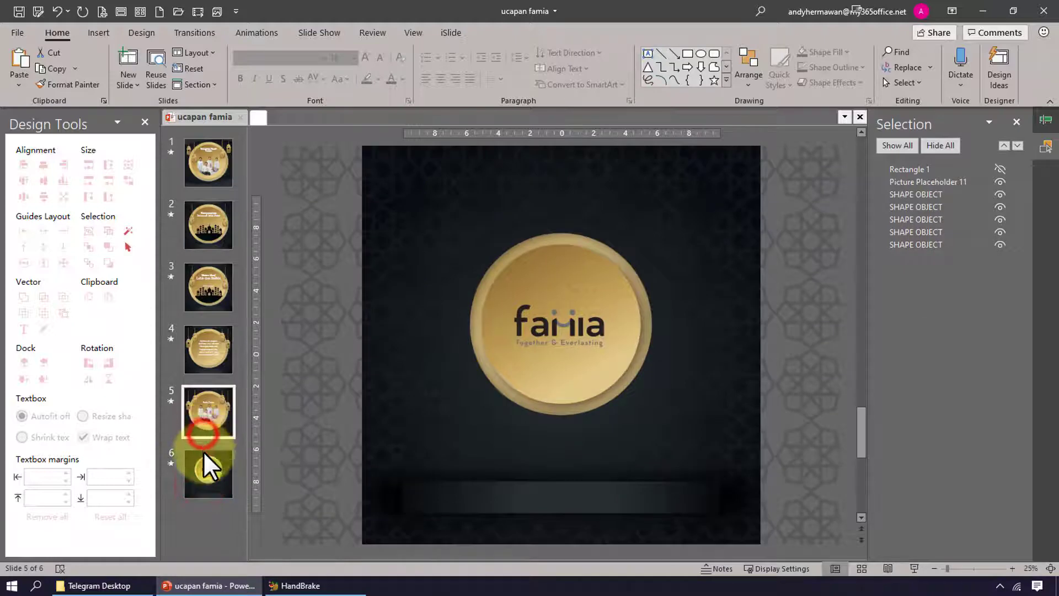
left_click(204, 483)
left_click(208, 432)
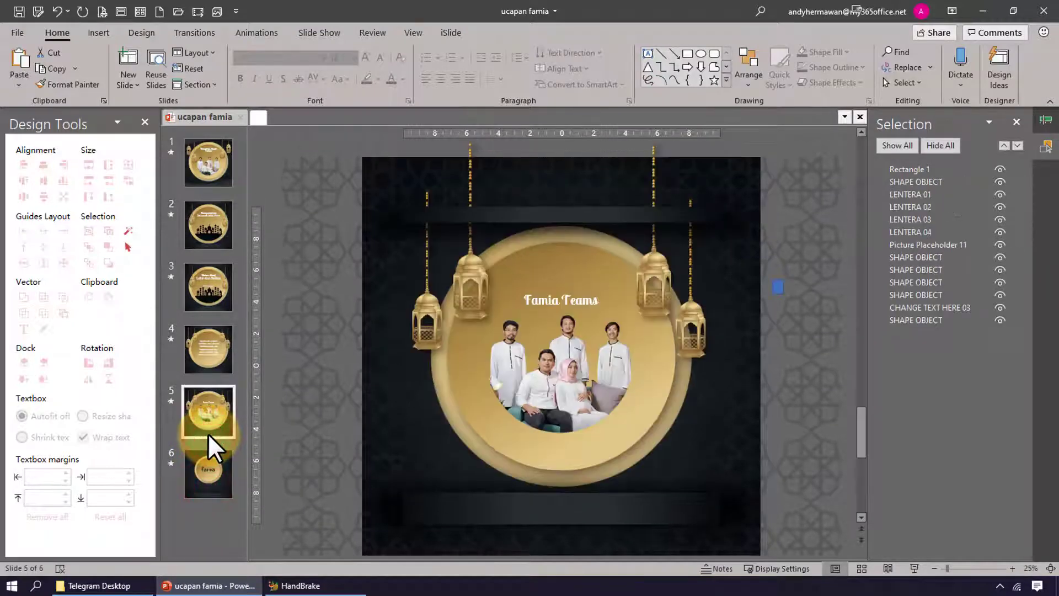
left_click(203, 481)
left_click(212, 345)
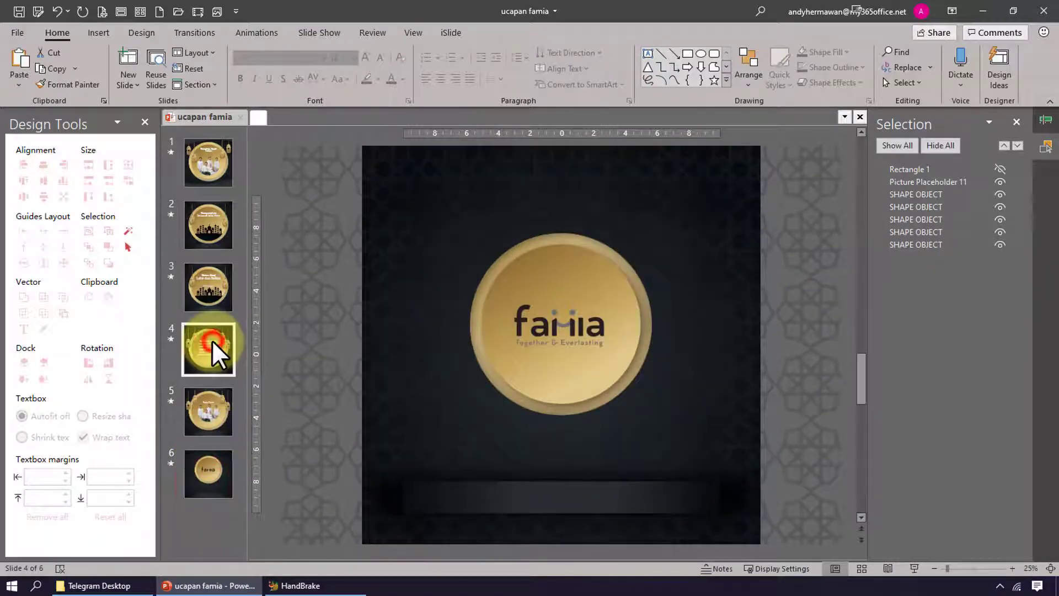
left_click(212, 400)
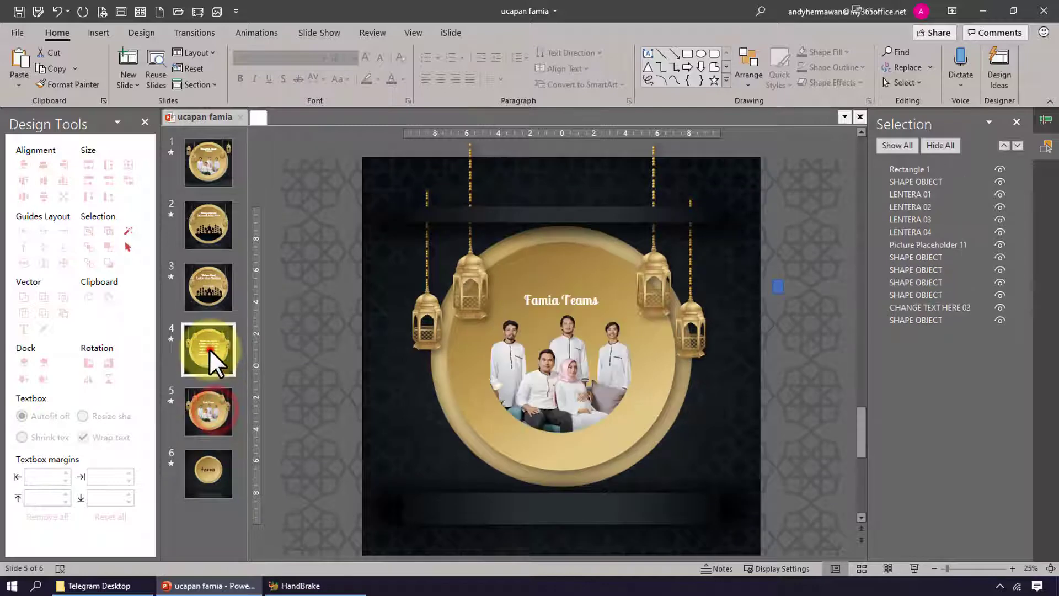
left_click(210, 353)
left_click(209, 406)
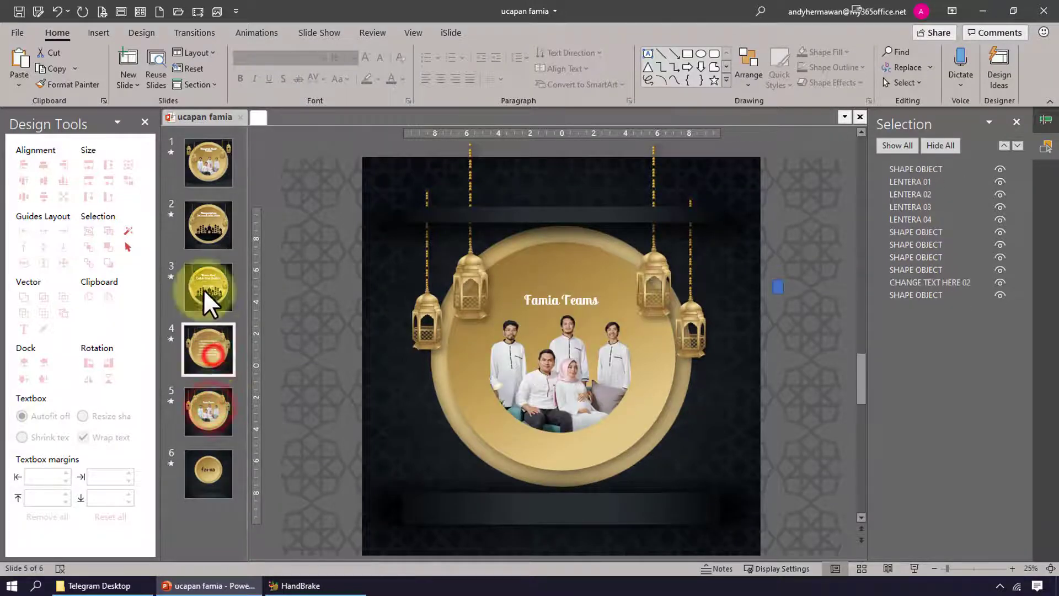
left_click(210, 347)
left_click(213, 468)
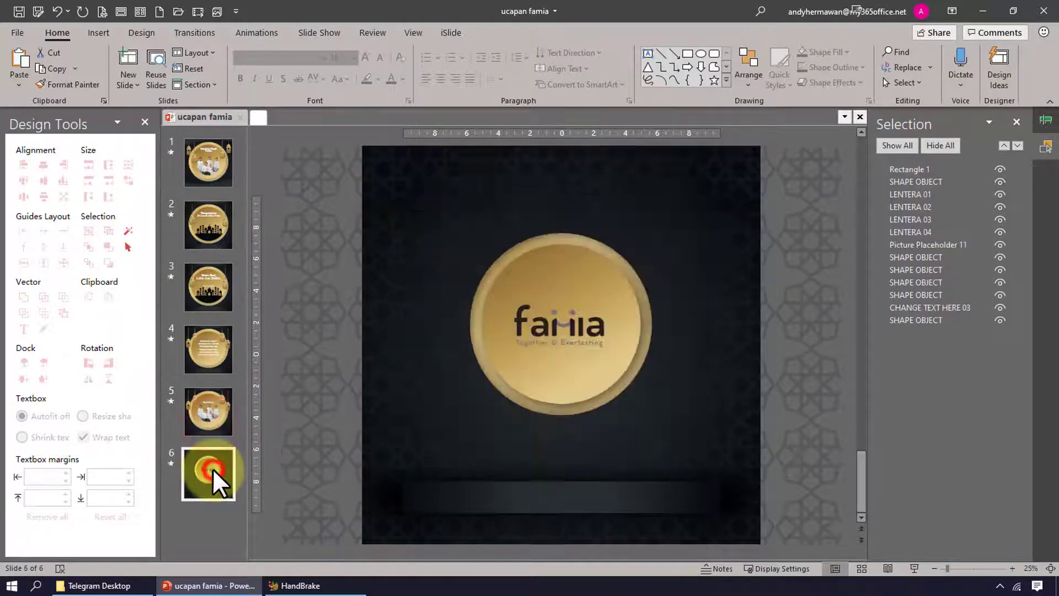
left_click(213, 409)
left_click(209, 467)
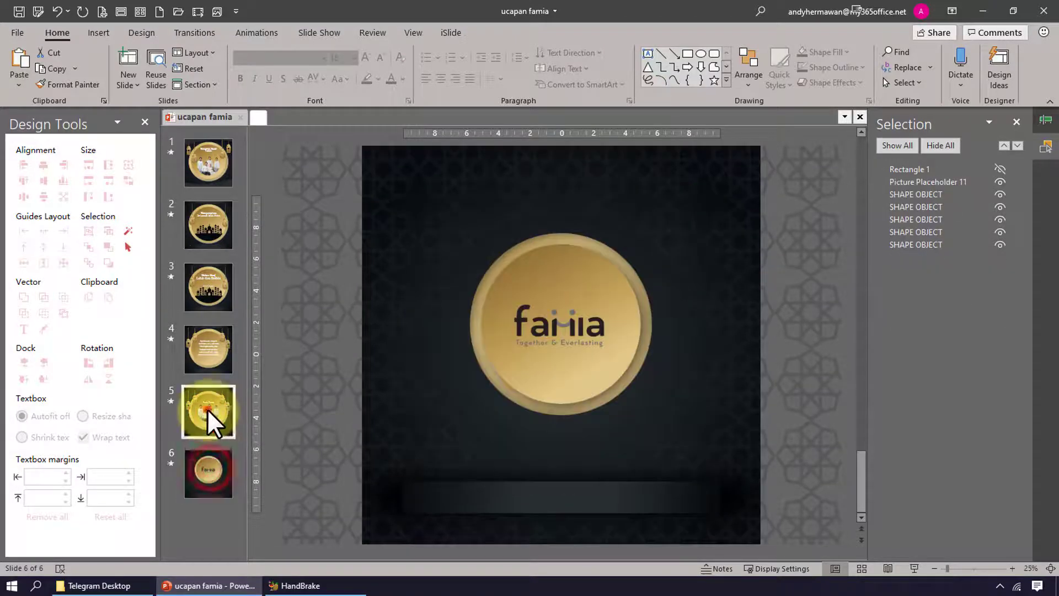
left_click(207, 408)
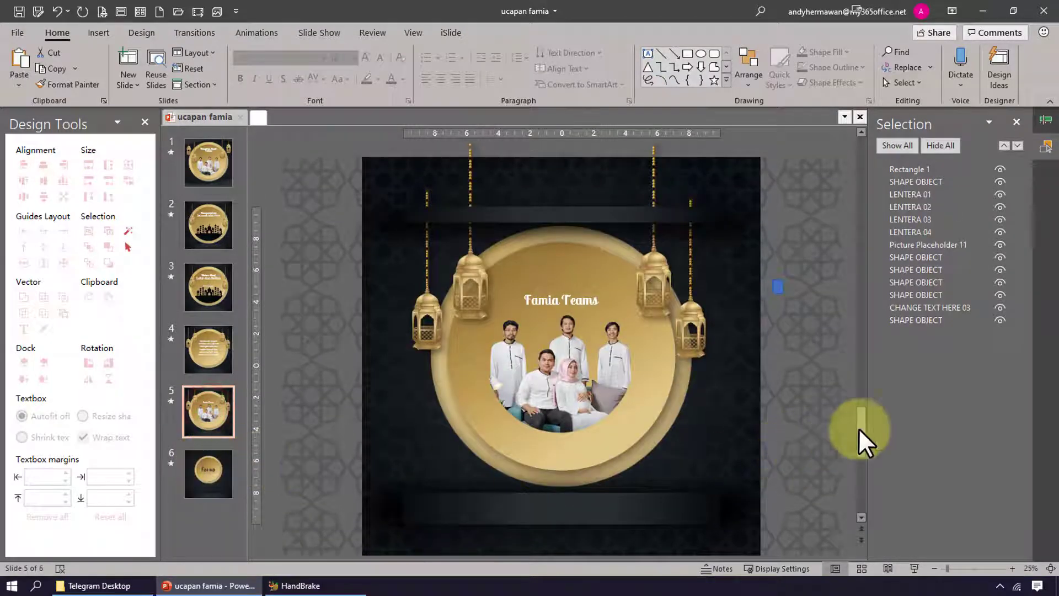
left_click_drag(861, 428, 863, 444)
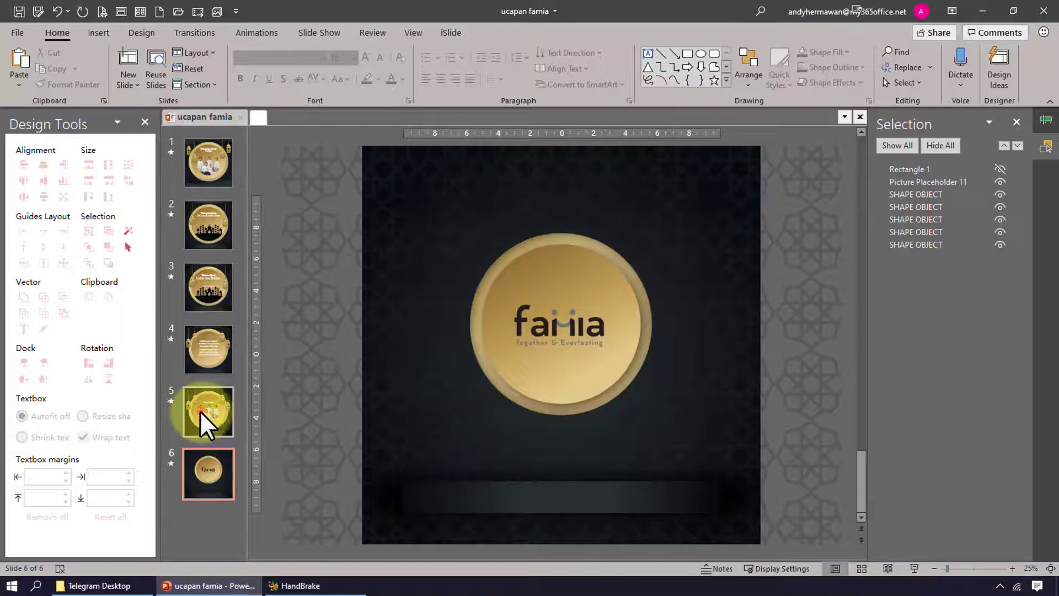
left_click(199, 412)
left_click(210, 462)
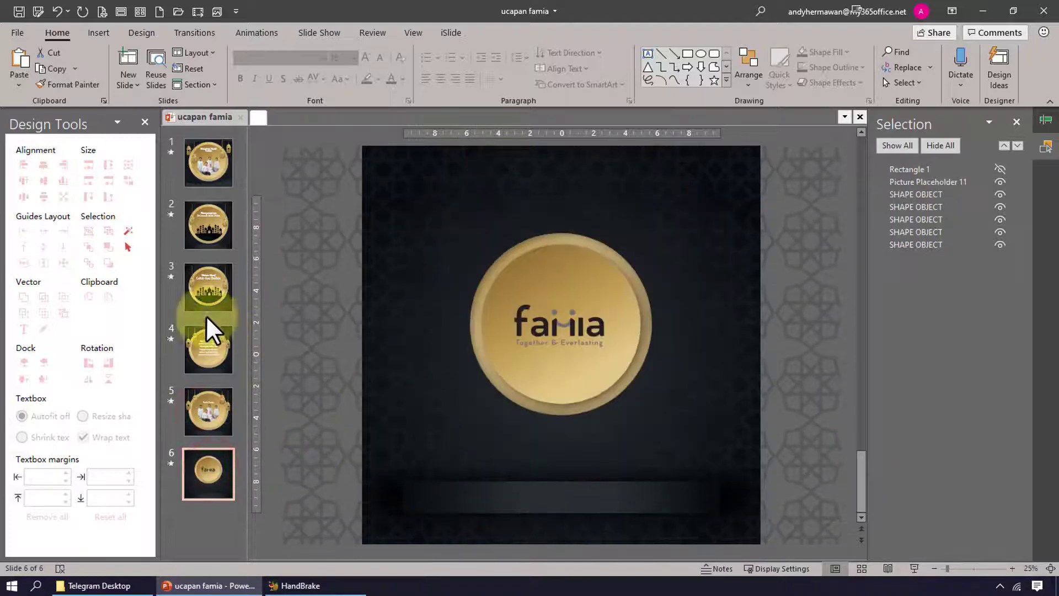
Review the presentation's slides in order from slide 1 through the logo on slide 6.
left_click(226, 184)
left_click(225, 204)
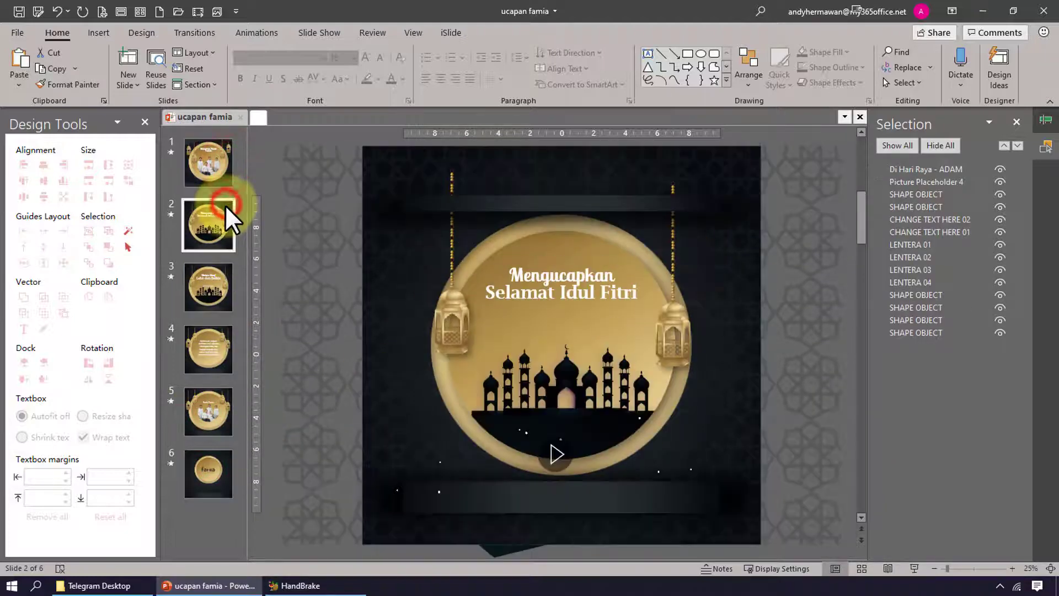
left_click(216, 268)
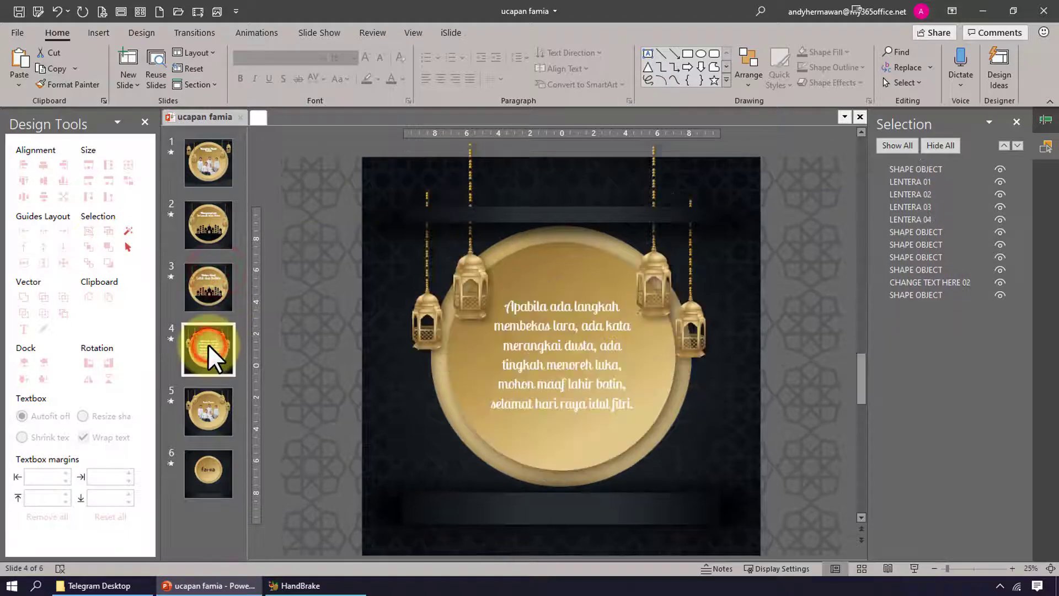
left_click(218, 407)
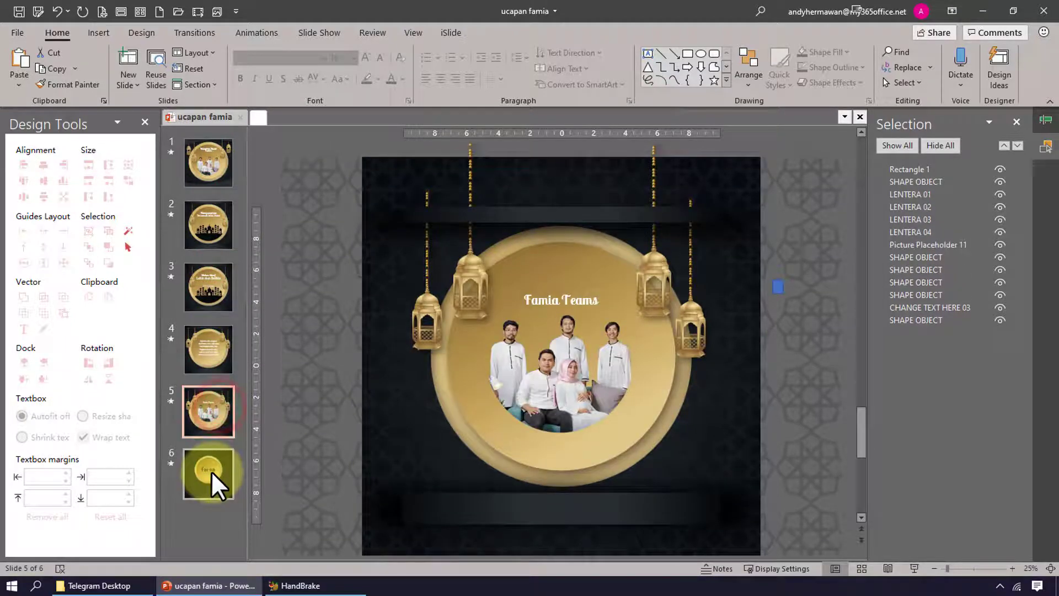
left_click(211, 472)
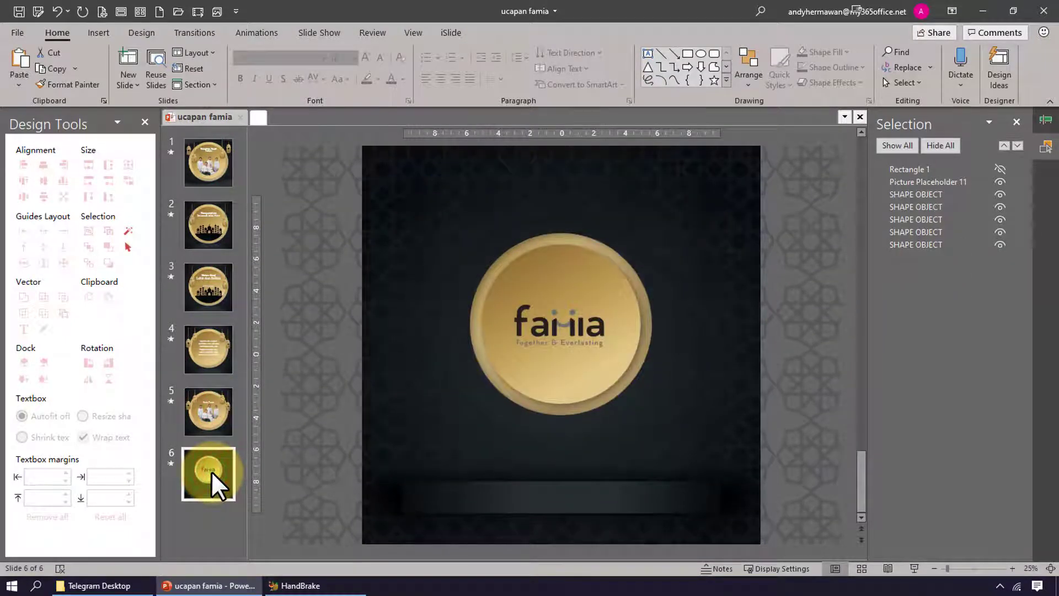